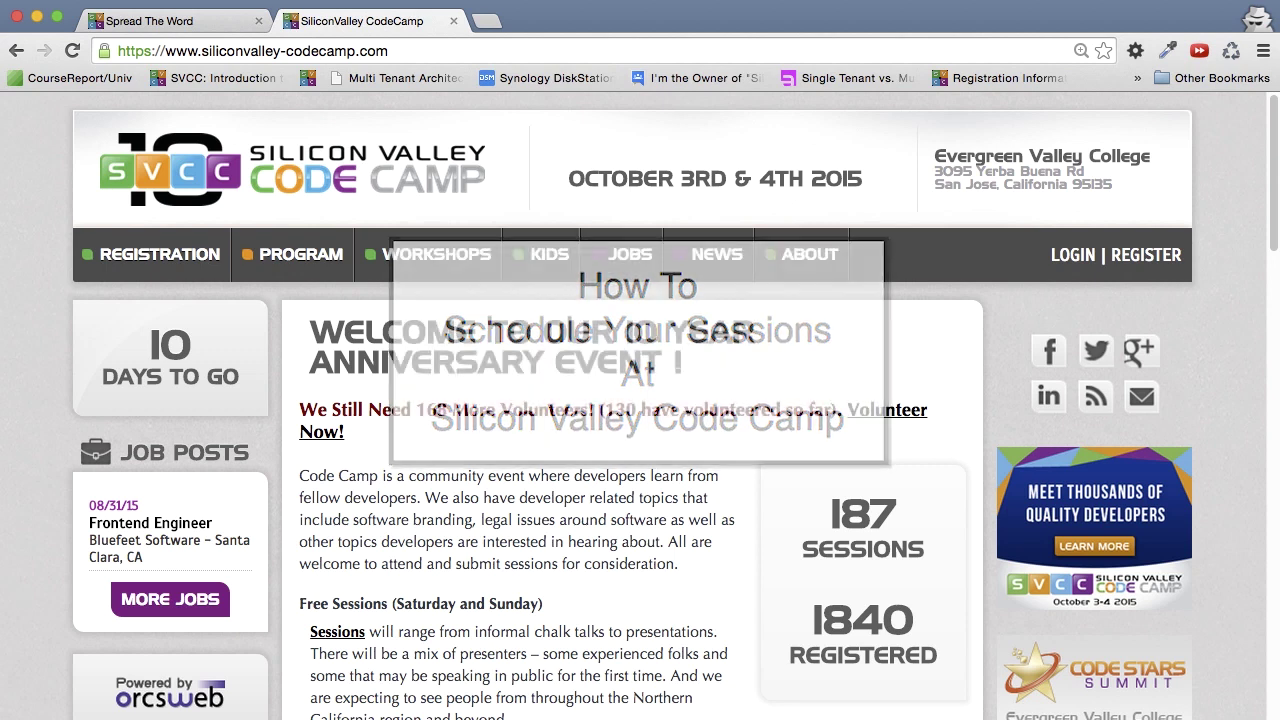
Log in to the Code Camp site with the account username and password.
click(1070, 258)
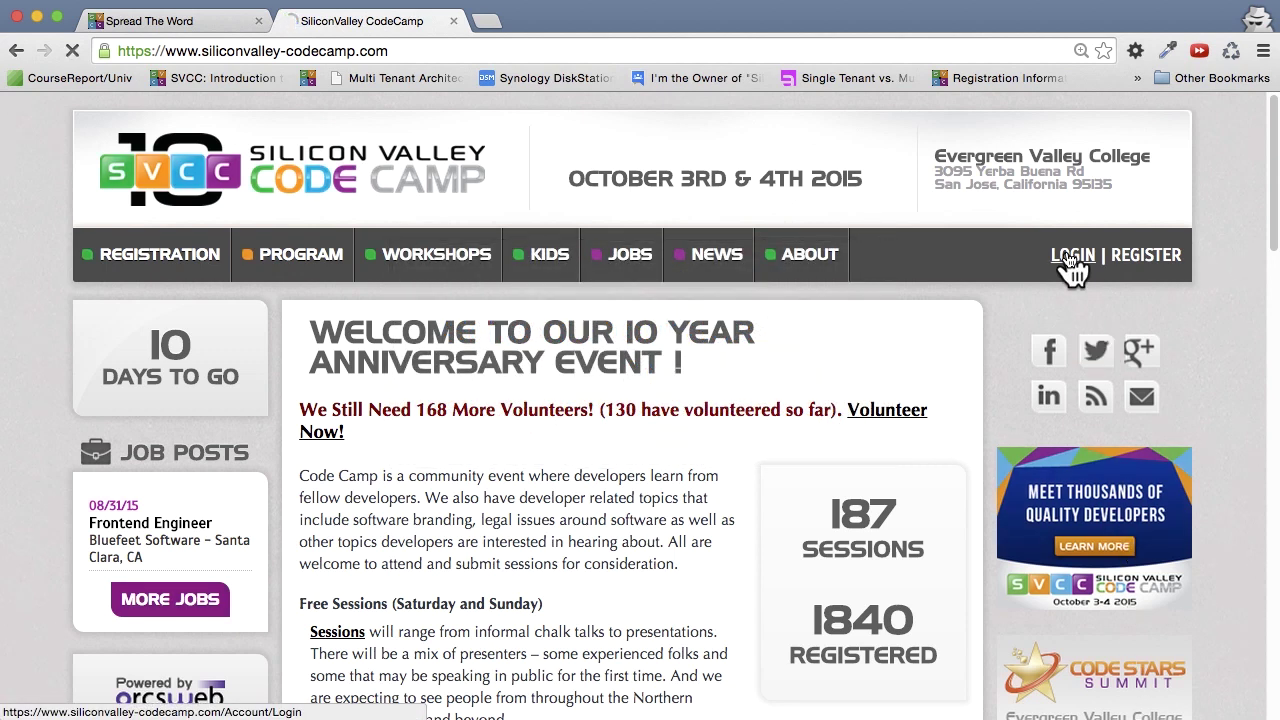
click(668, 482)
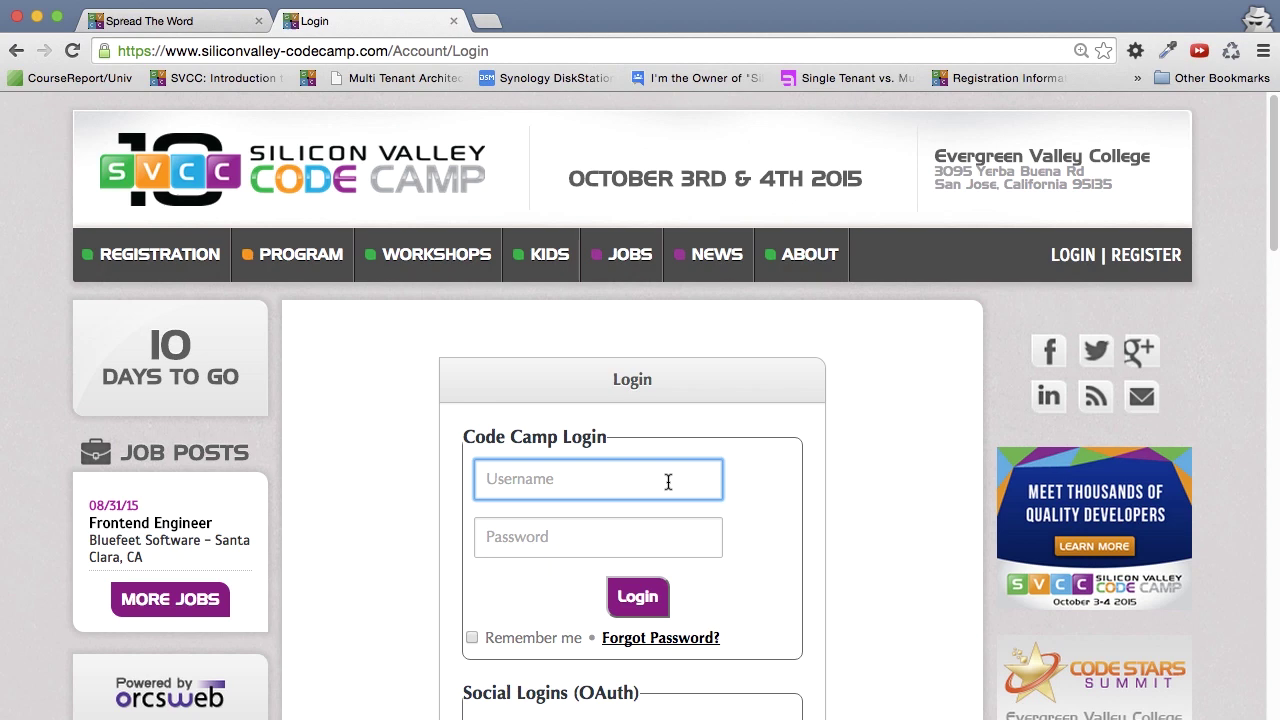
text(joeplumber1)
key(Tab)
text(p••)
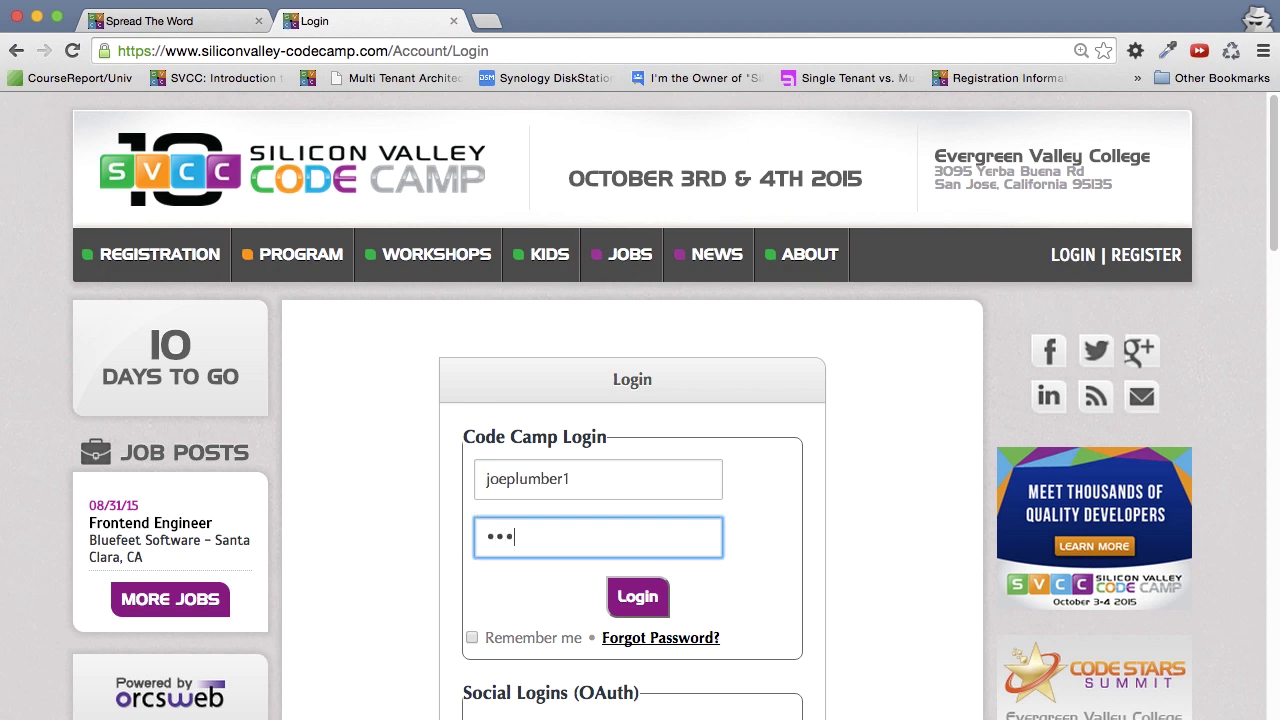
key(BackSpace)
key(BackSpace)
text(•••••••)
key(Return)
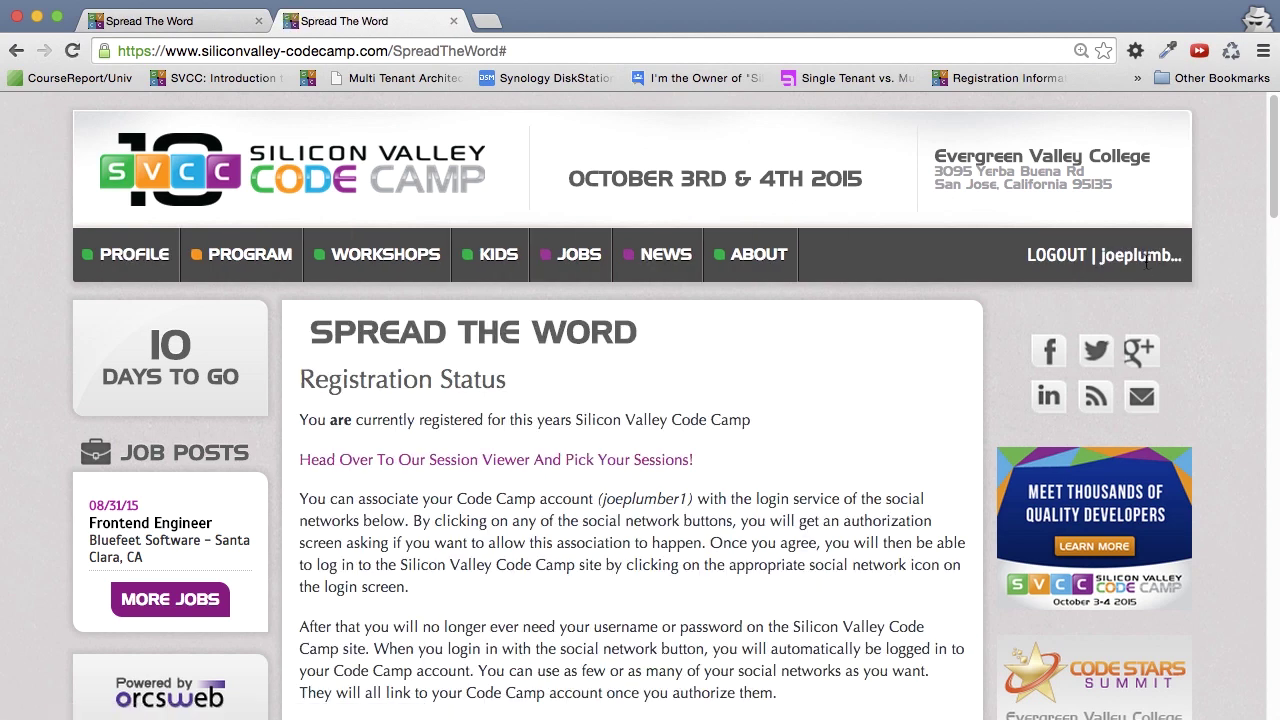
drag(1104, 256, 1180, 255)
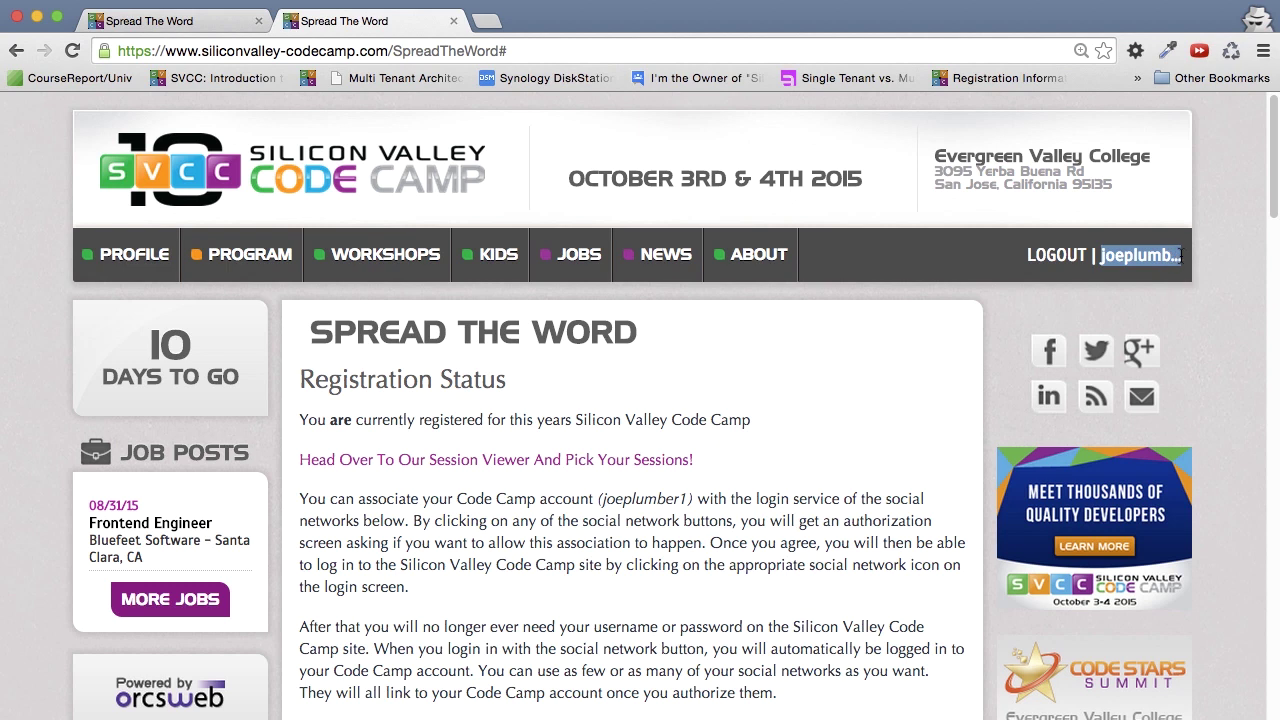
Open the profile's registration form and opt in to Volunteer To Help.
click(129, 262)
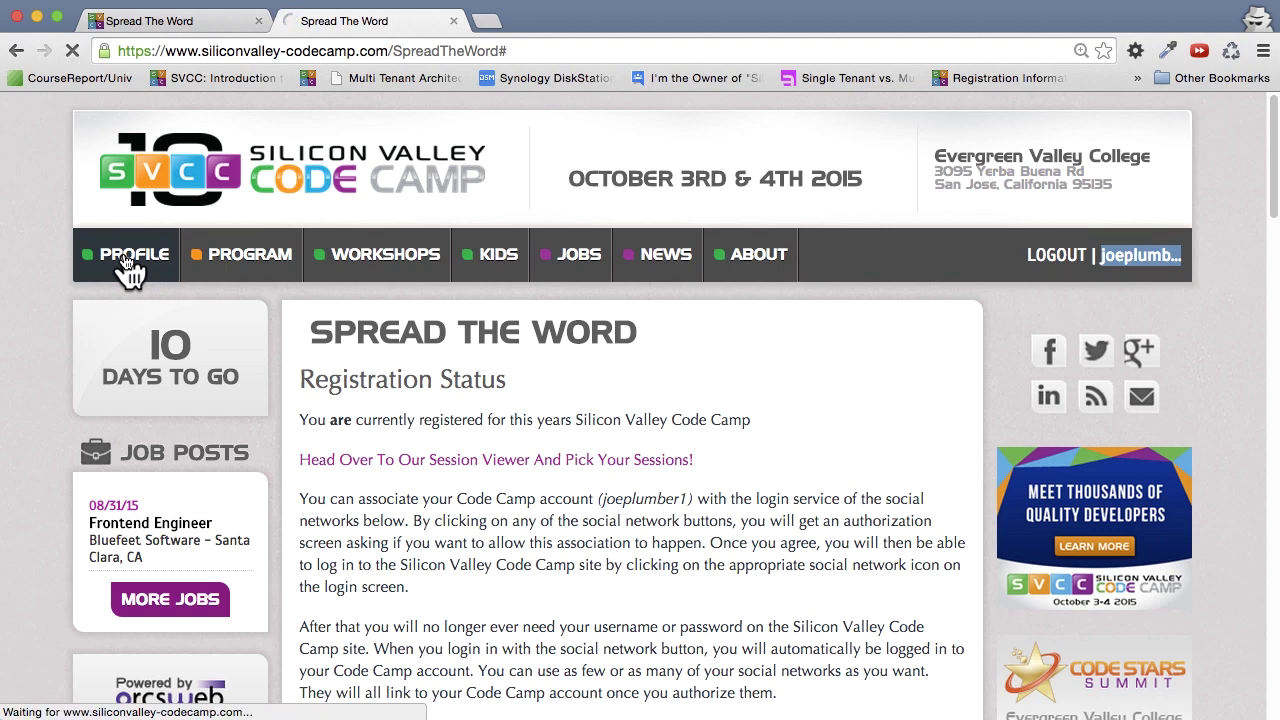
scroll(607, 597, down, 2)
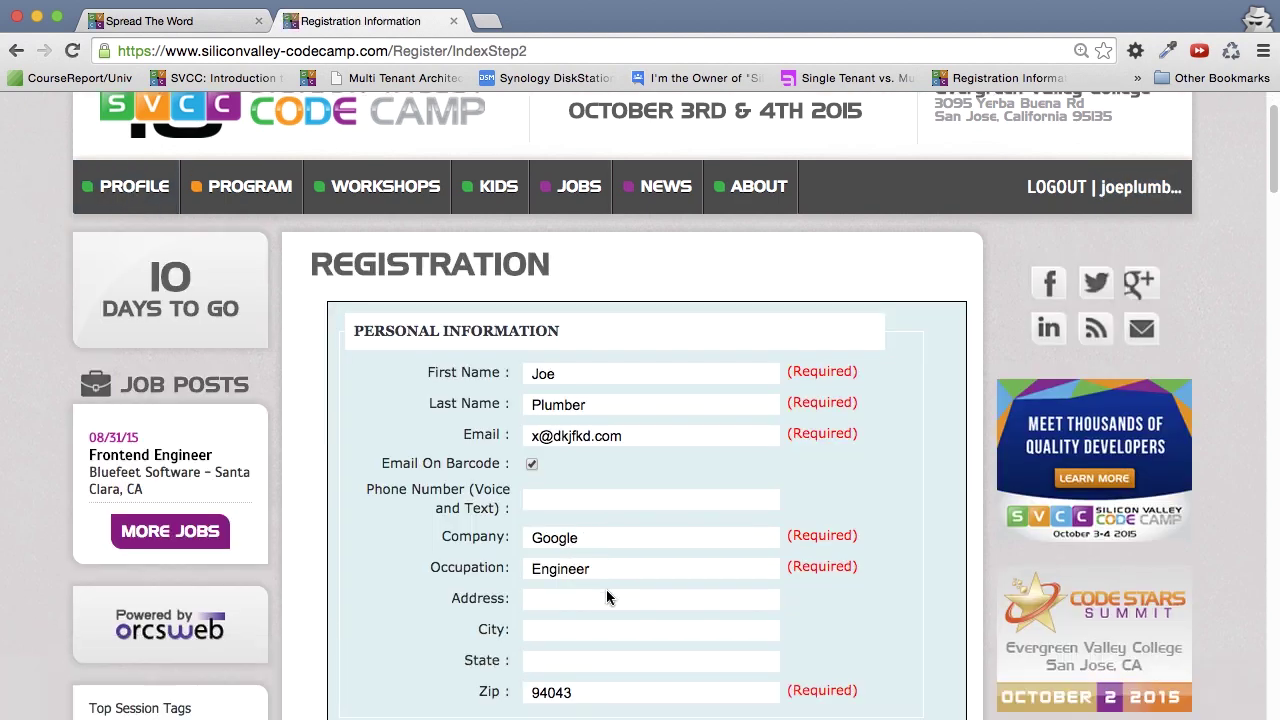
scroll(606, 597, down, 10)
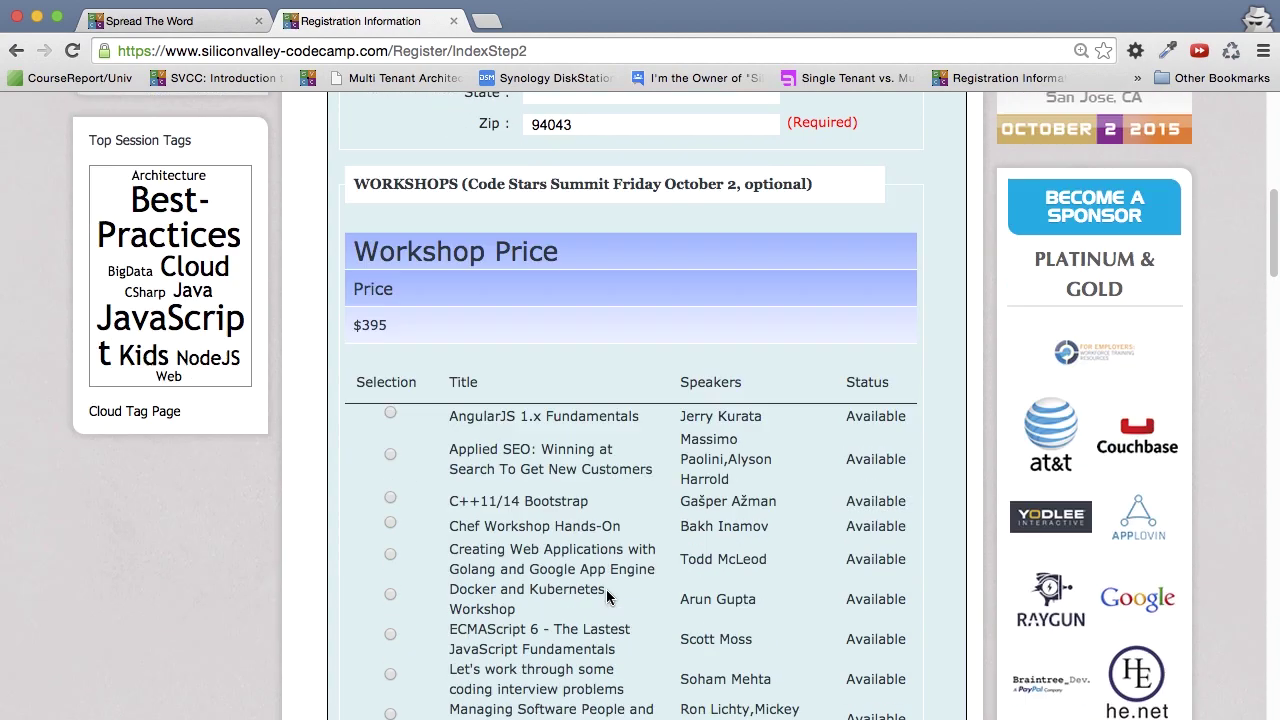
scroll(606, 597, down, 15)
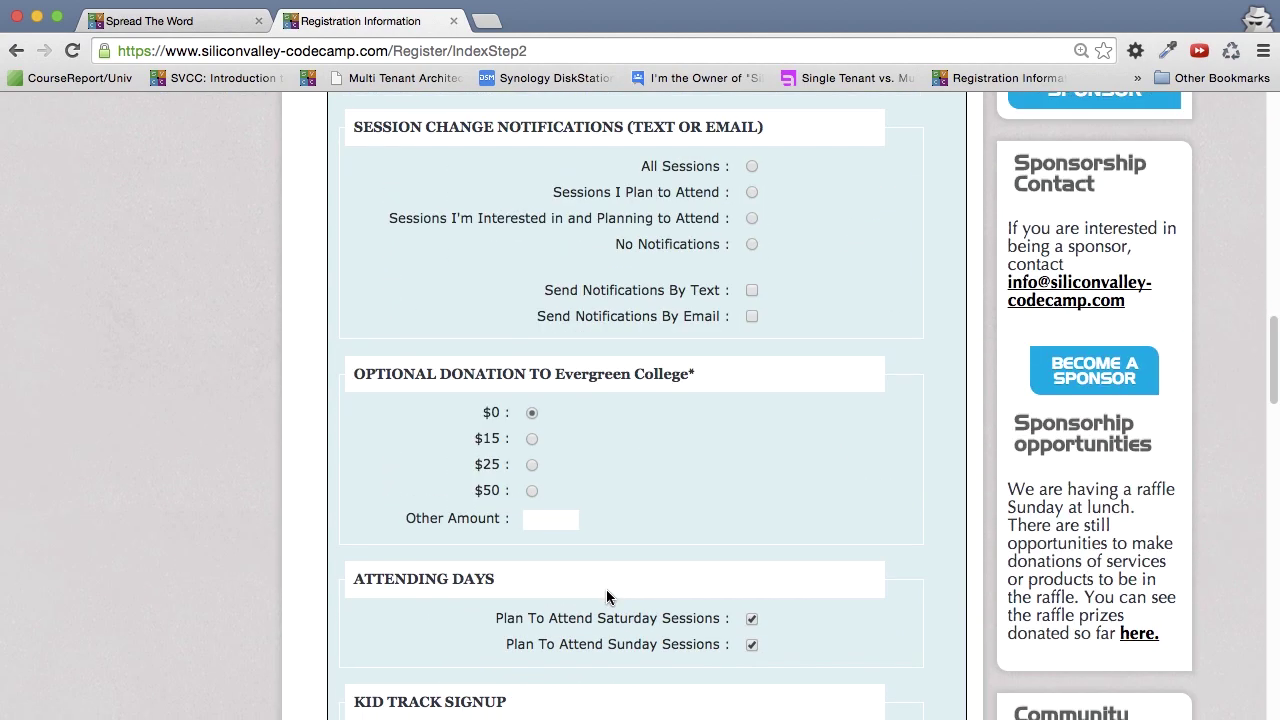
click(752, 620)
scroll(773, 636, down, 15)
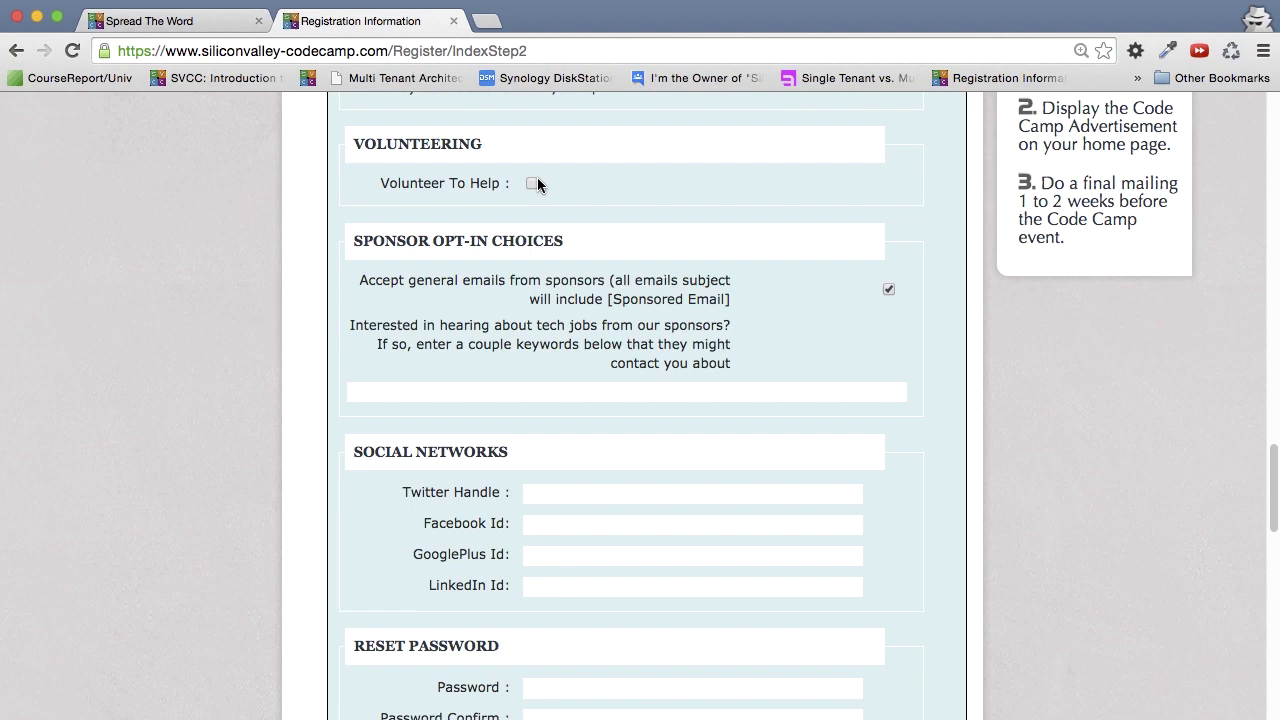
click(533, 185)
Set session change notifications to Sessions I Plan to Attend, sent by both text and email.
scroll(775, 372, up, 9)
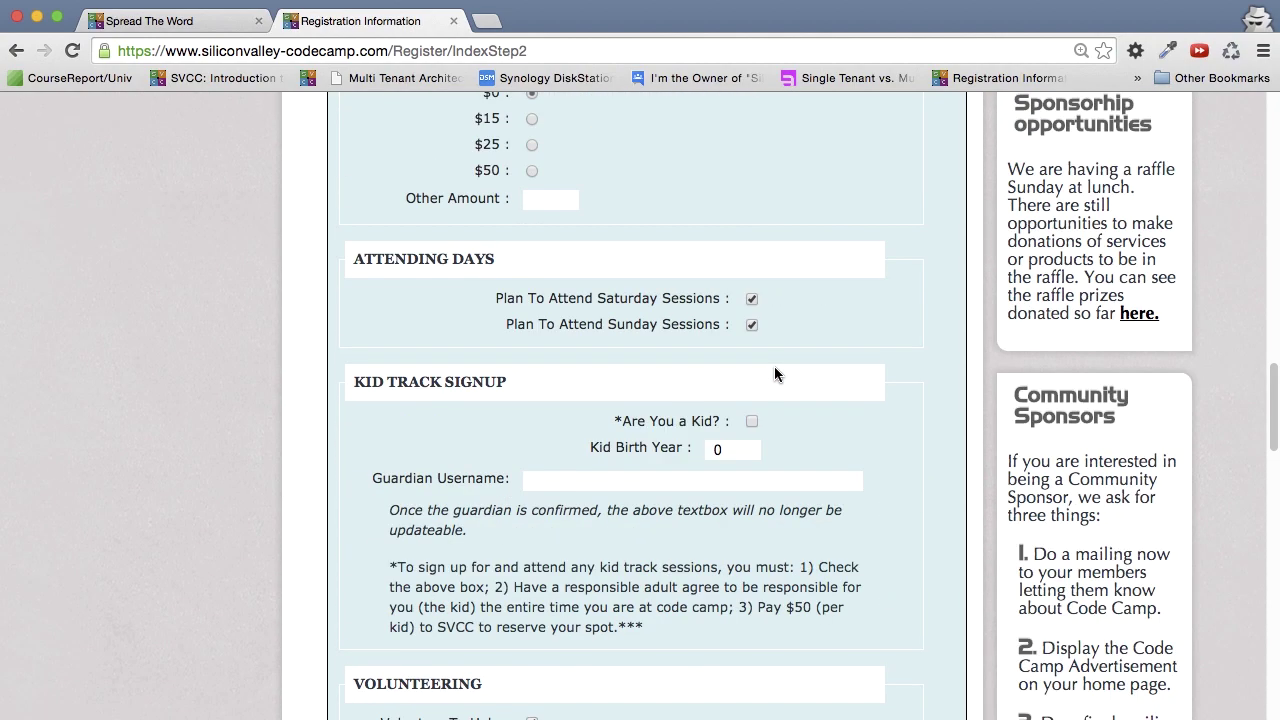
scroll(775, 374, up, 6)
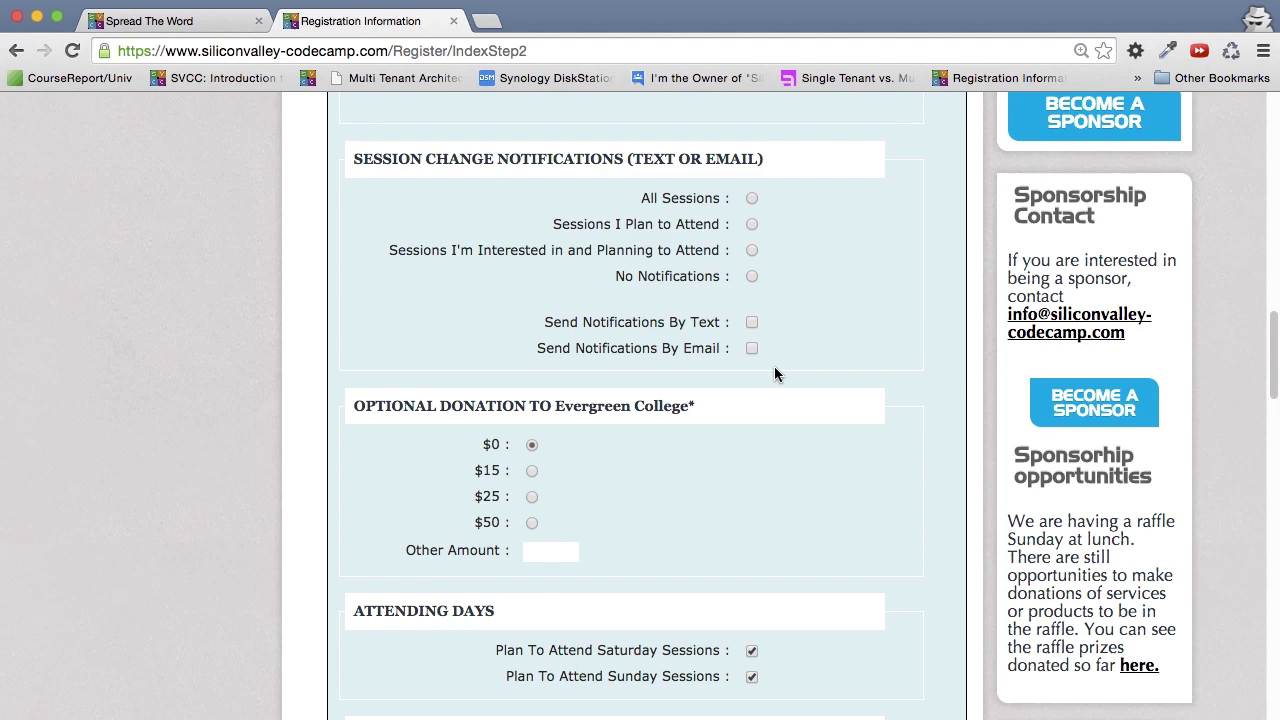
drag(362, 159, 784, 166)
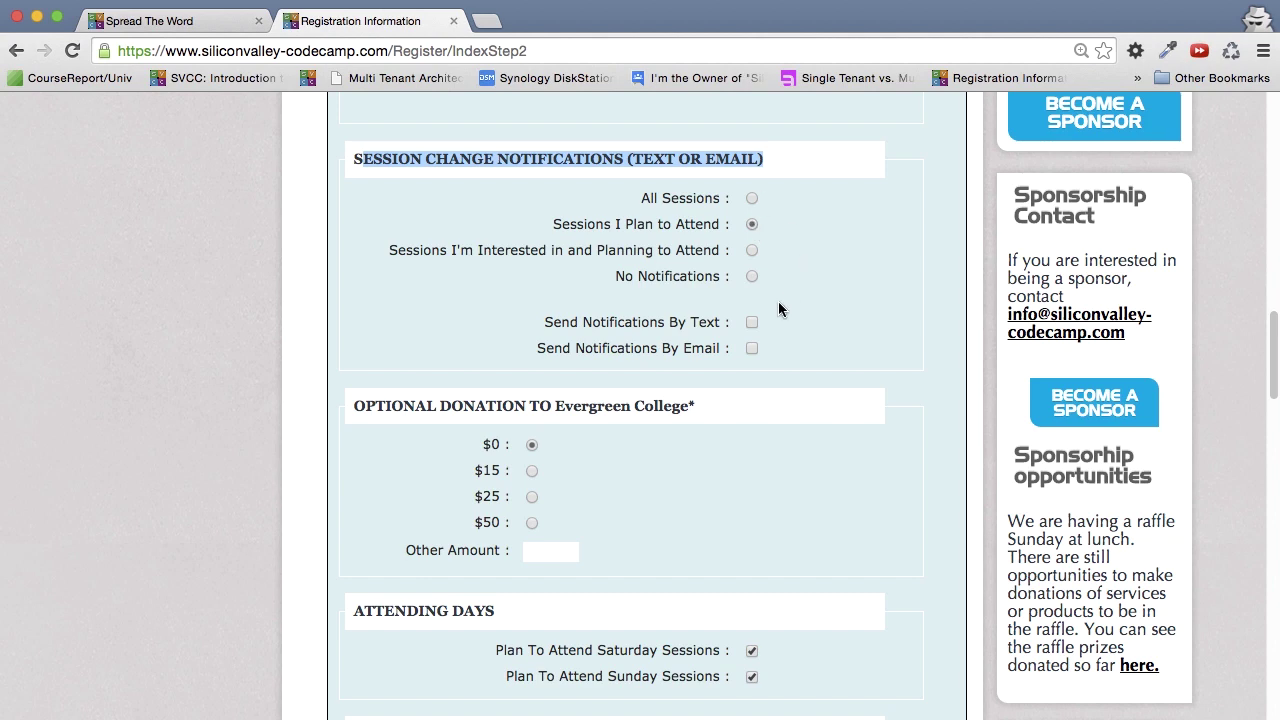
click(751, 349)
click(751, 323)
Save the registration form.
scroll(778, 347, down, 12)
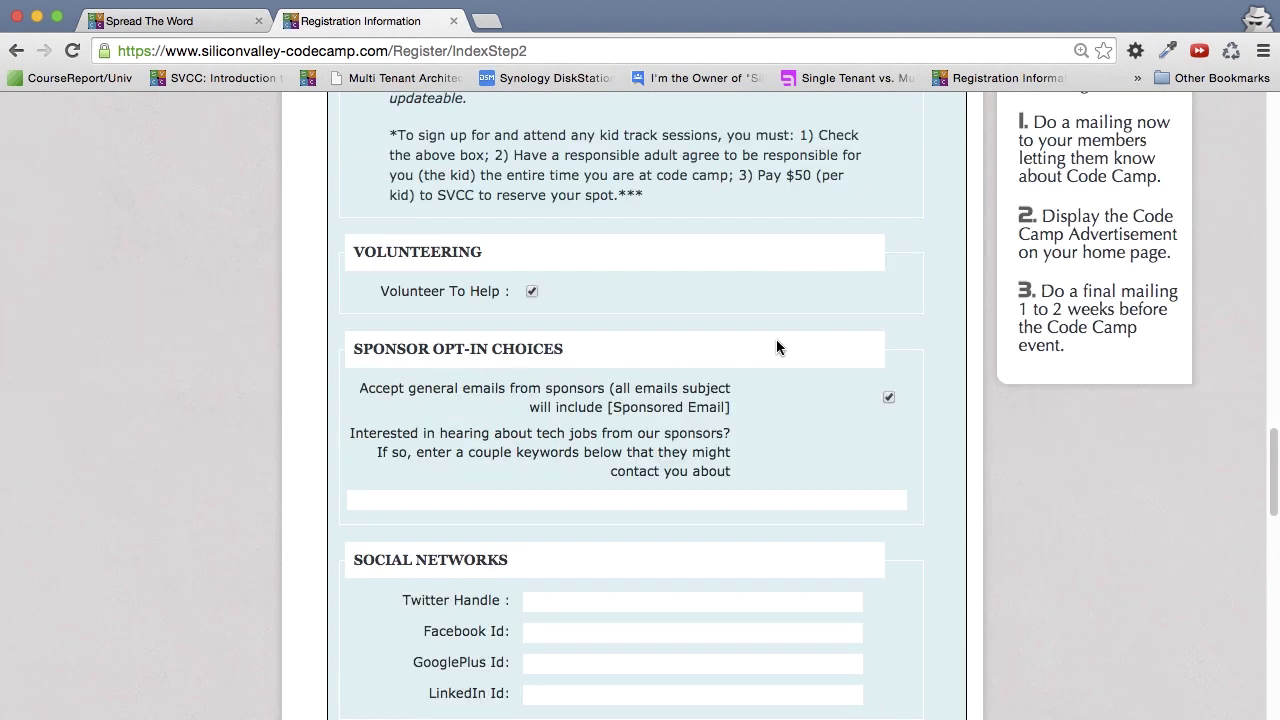
scroll(778, 347, down, 3)
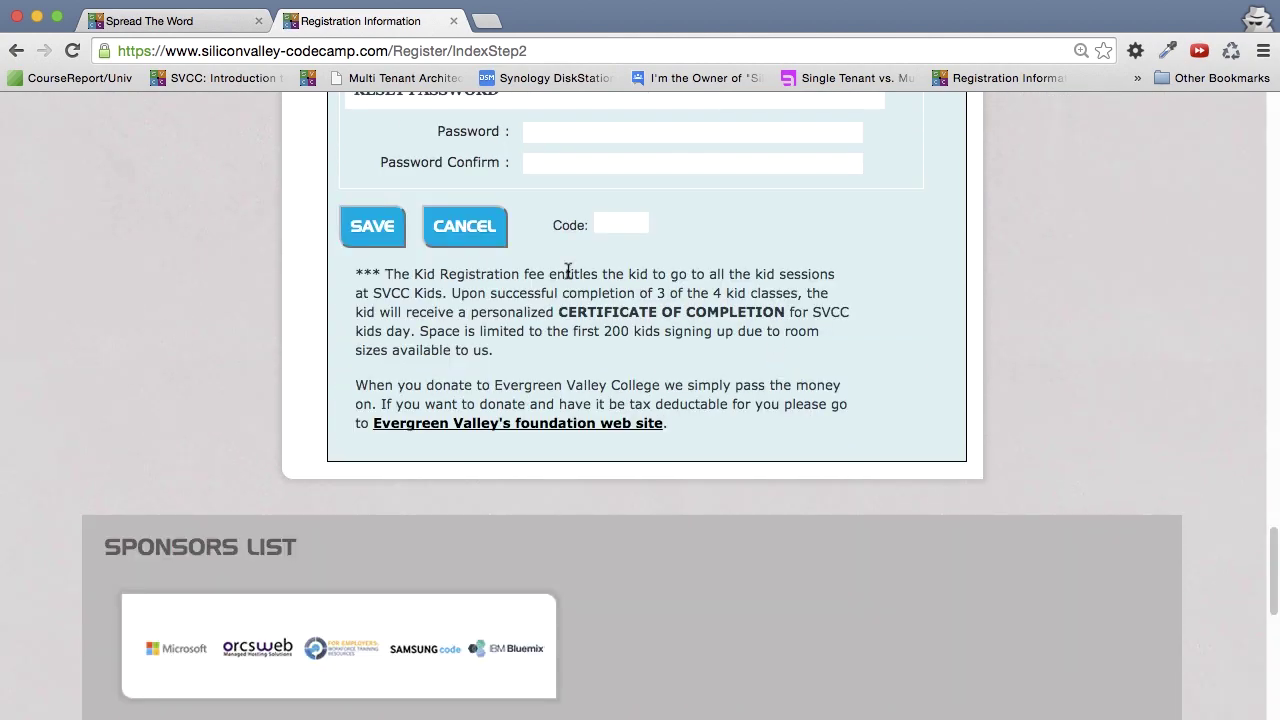
click(390, 226)
click(830, 263)
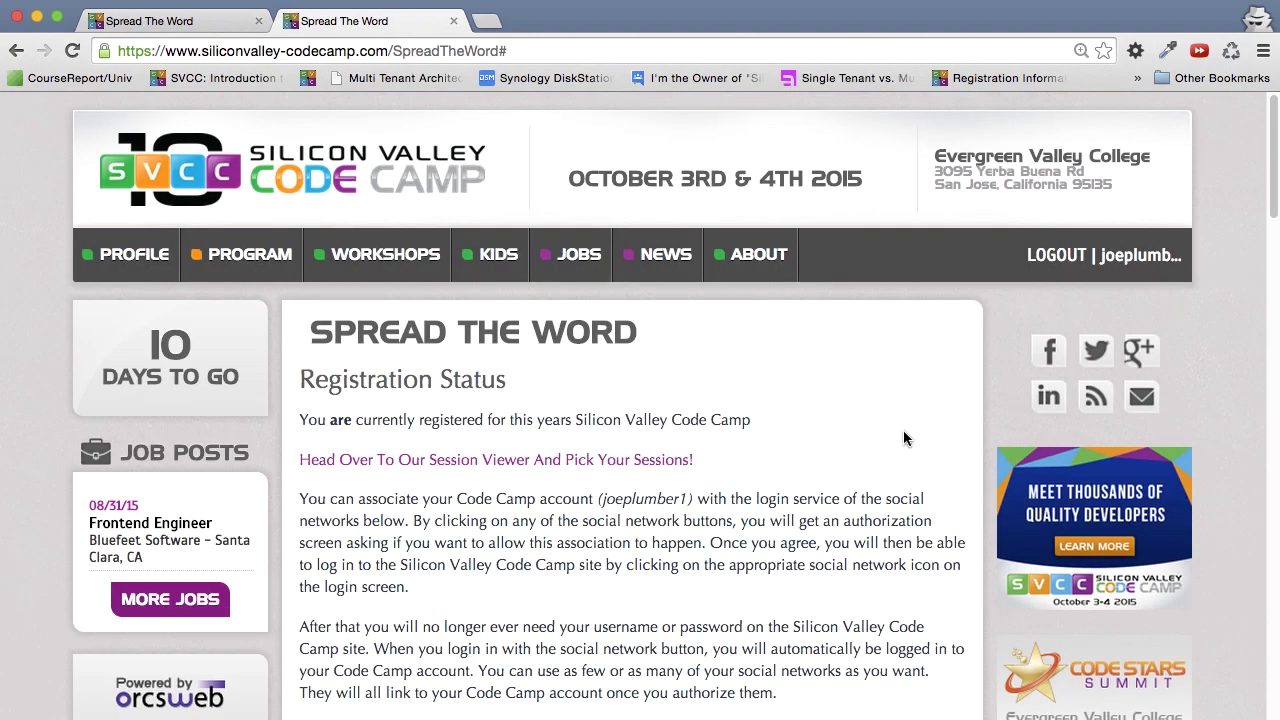
Open the Sessions Overview of the program and view it in full-screen mode.
mouse_move(278, 282)
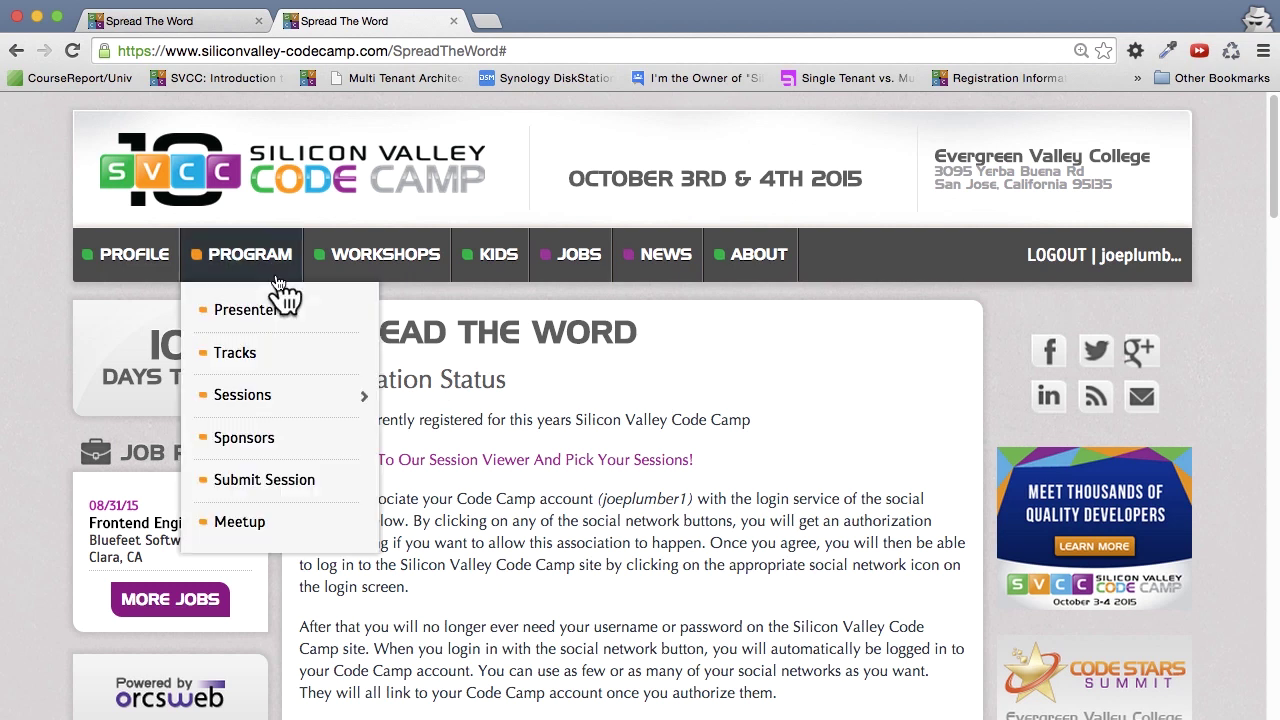
mouse_move(300, 395)
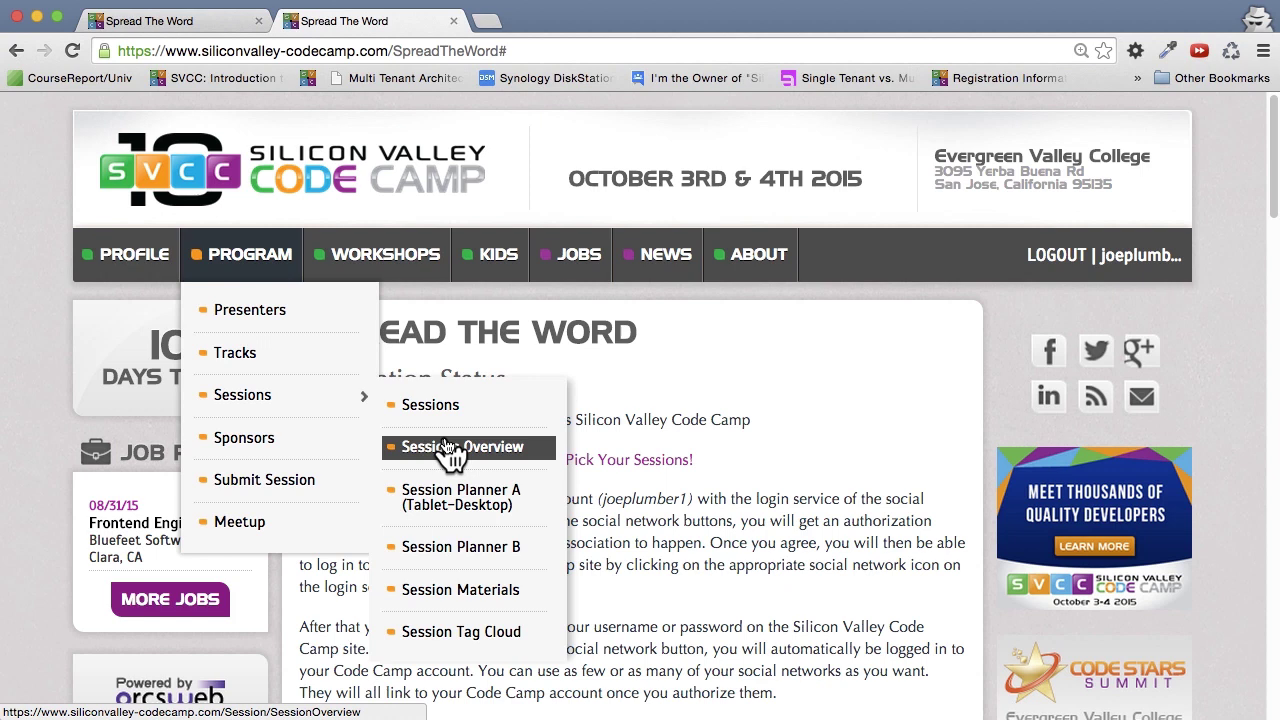
click(447, 448)
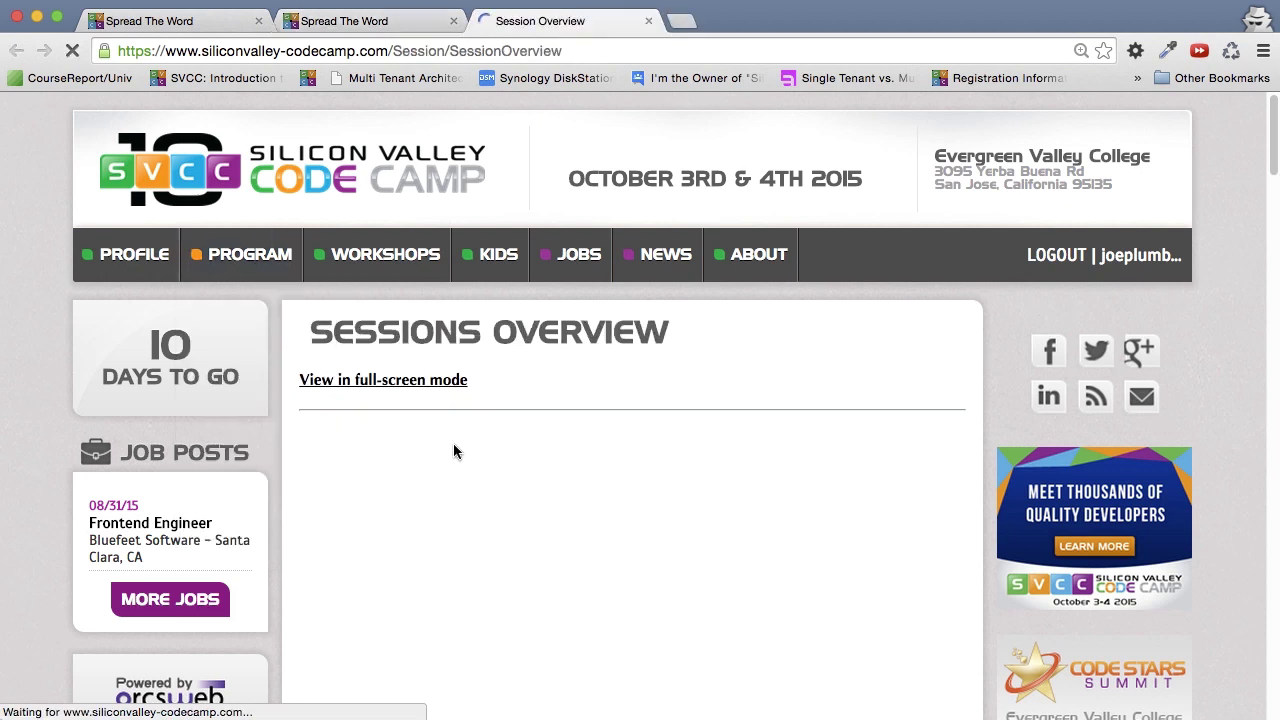
click(428, 388)
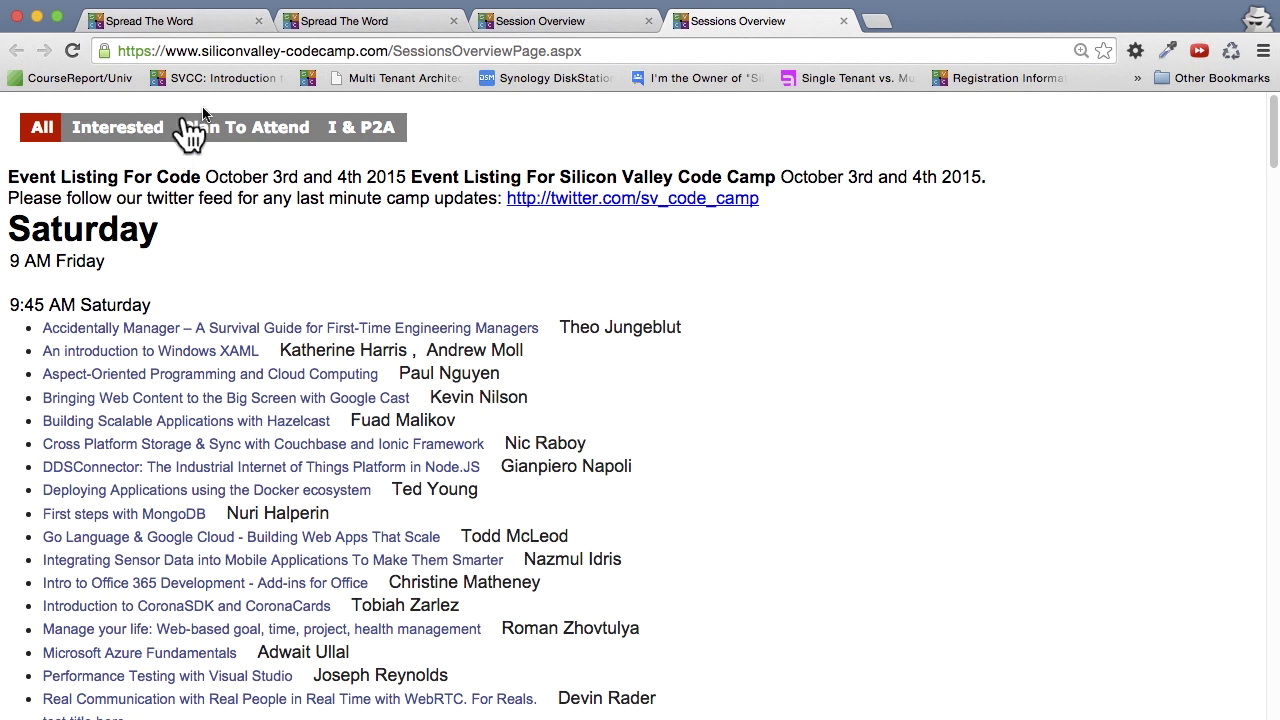
click(275, 57)
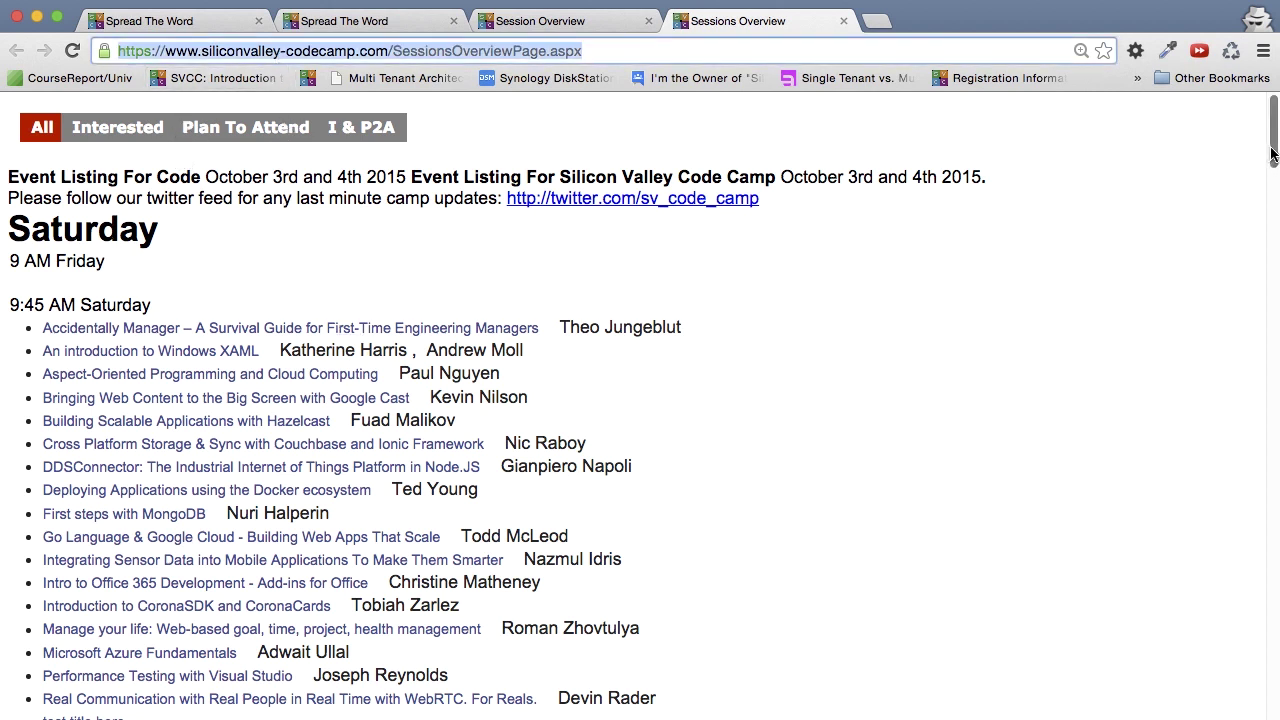
Open the 2:45 PM Sunday session "A simple SDK for creating and understanding app growth." in a new tab and switch to it.
drag(1272, 152, 1237, 686)
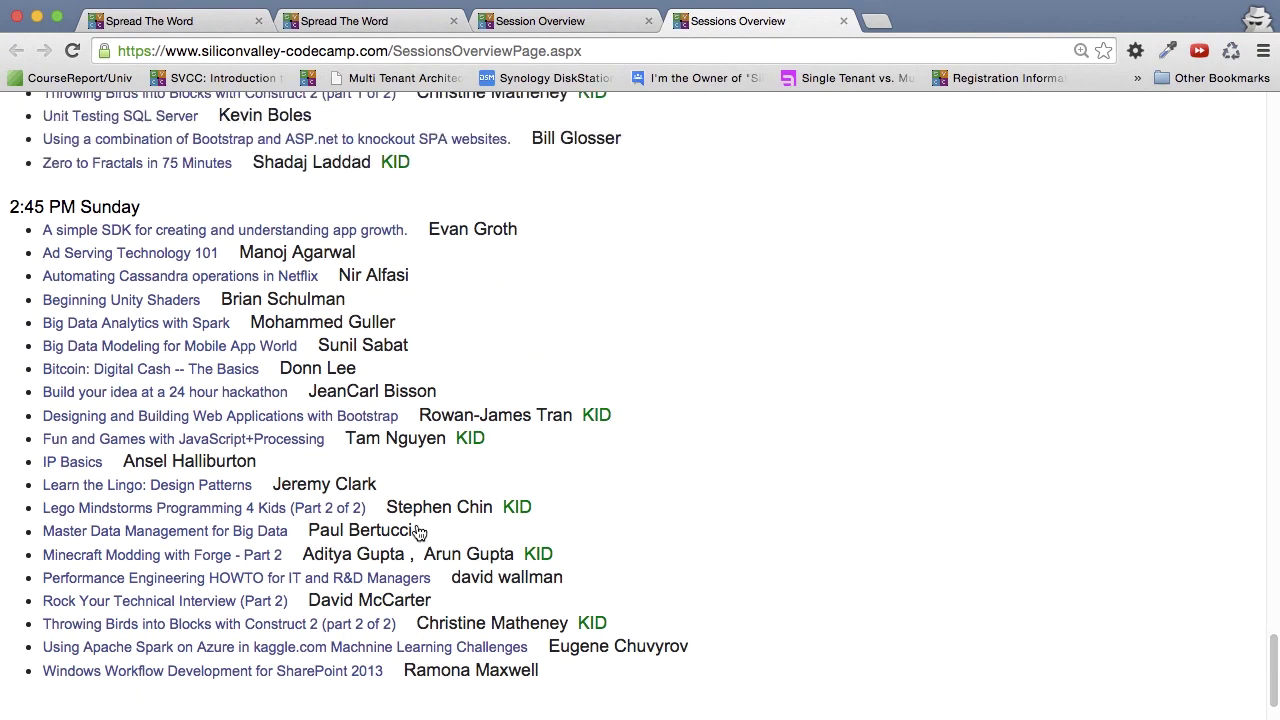
right_click(100, 236)
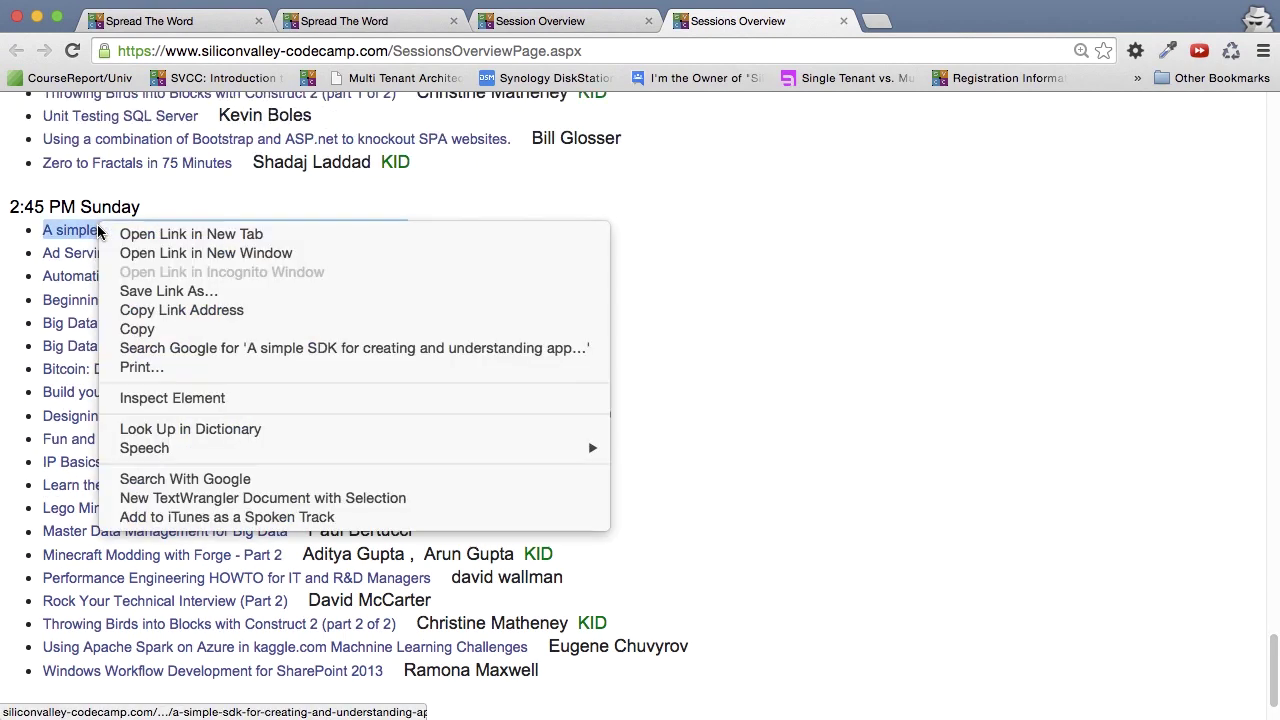
click(201, 240)
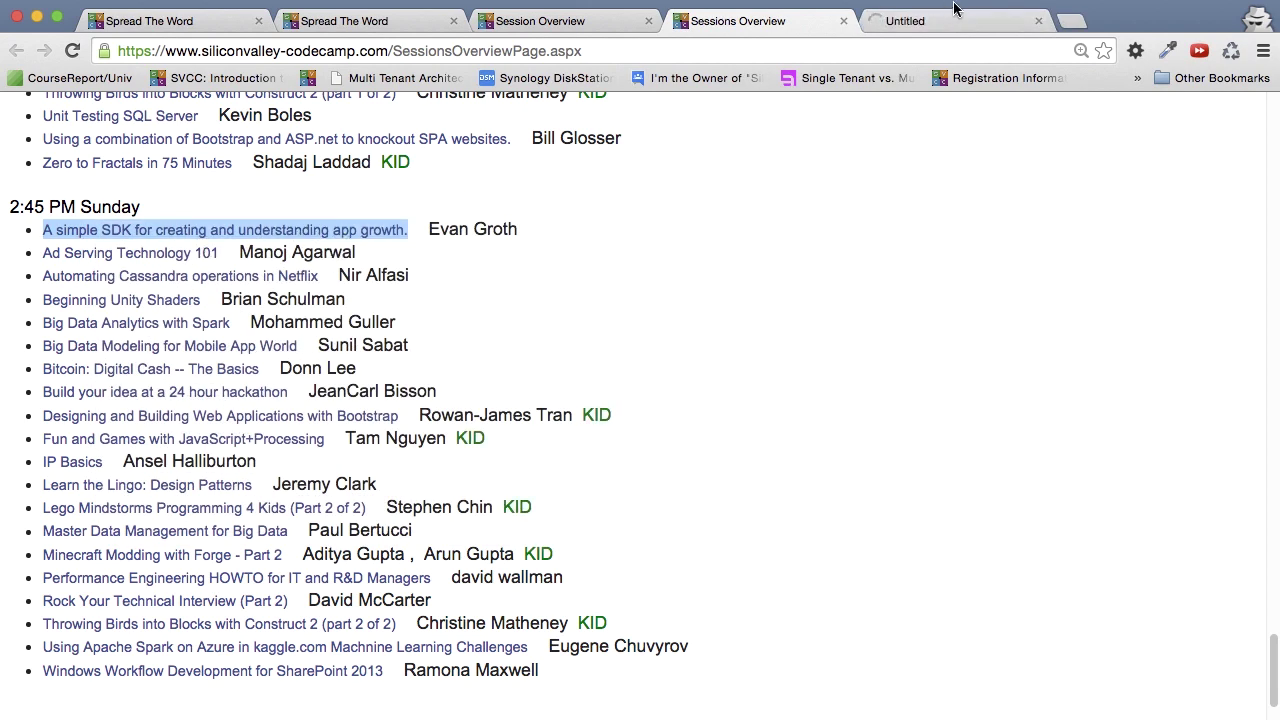
click(948, 18)
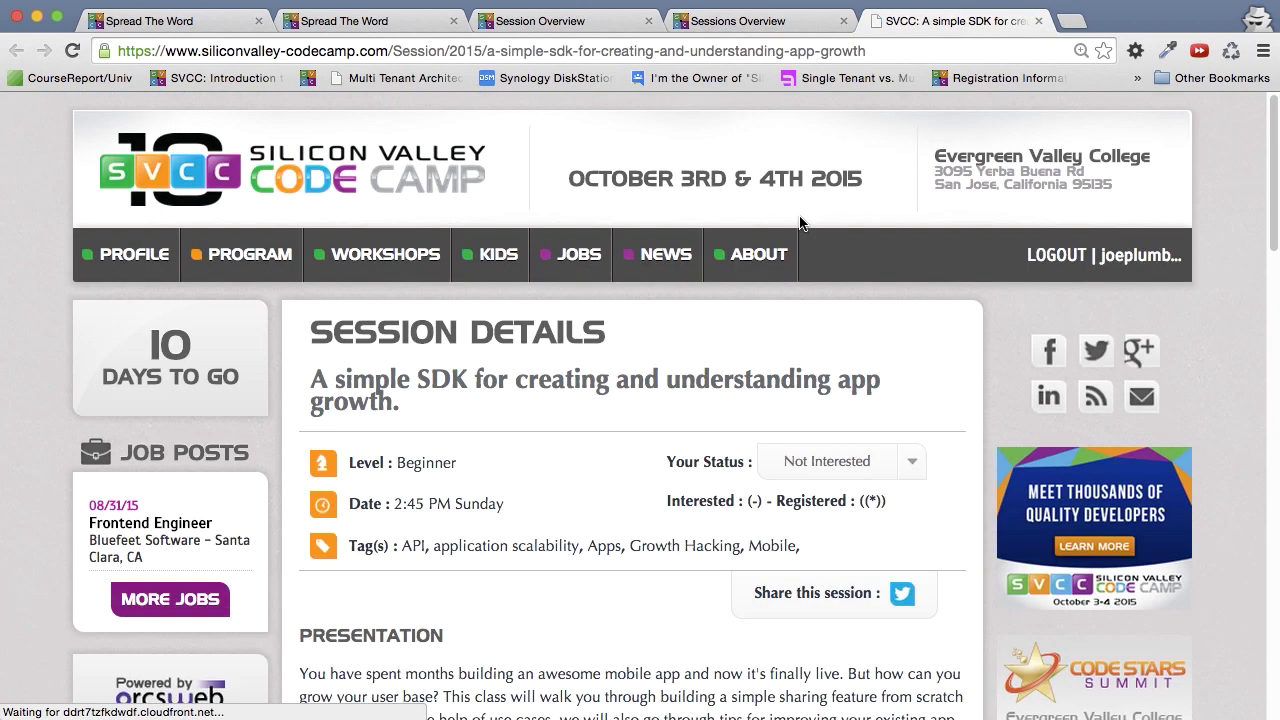
Change the SDK session's status to Interested and then to Attending, and check the available status options.
scroll(590, 464, down, 2)
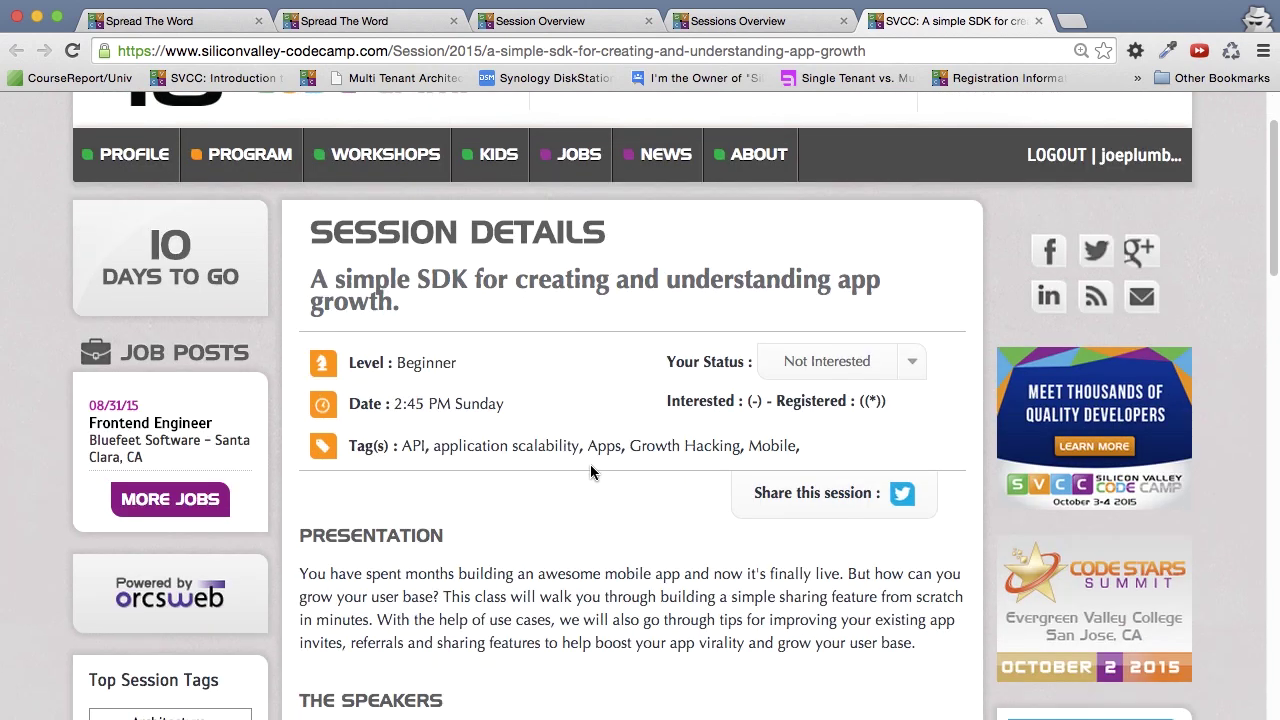
scroll(590, 470, up, 1)
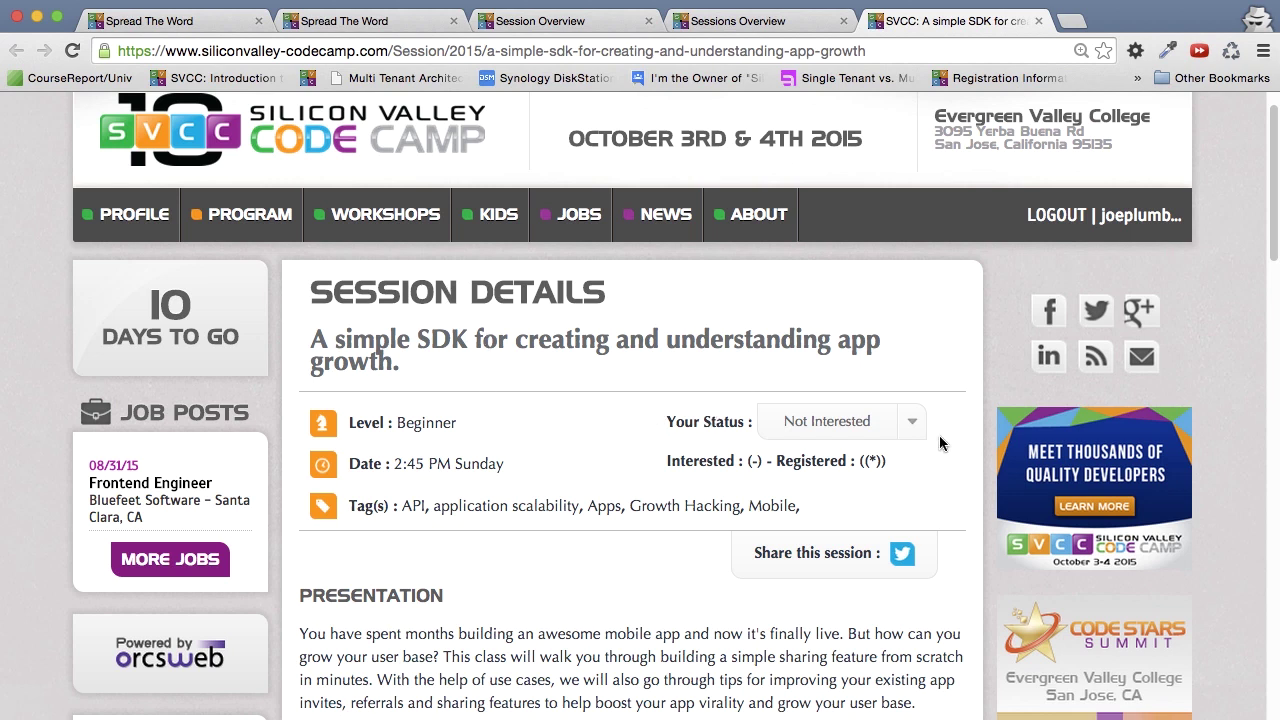
click(876, 428)
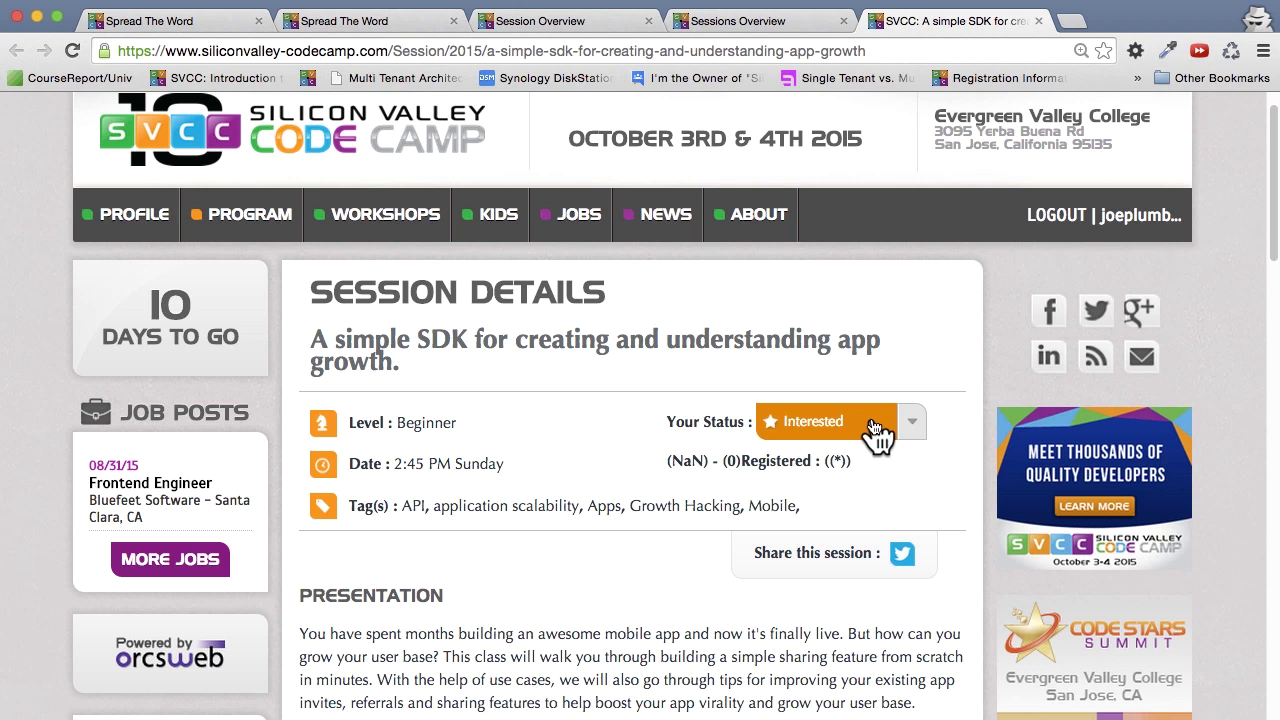
click(876, 428)
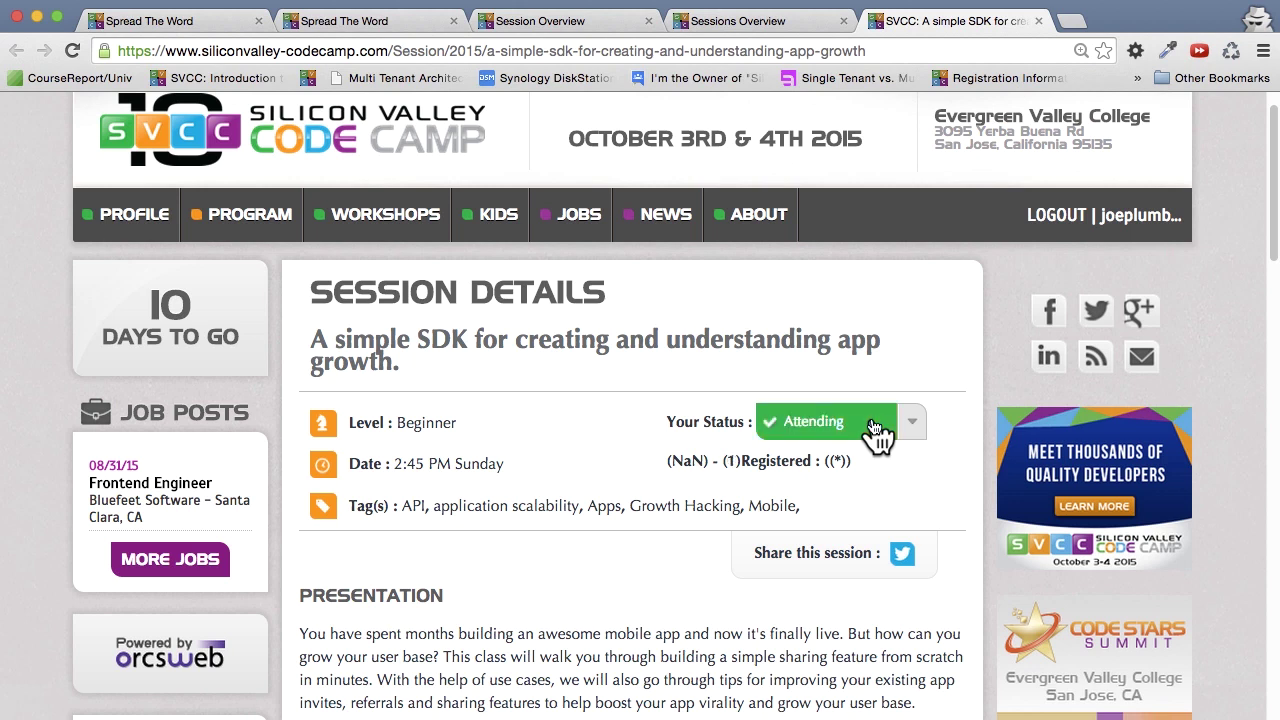
click(913, 424)
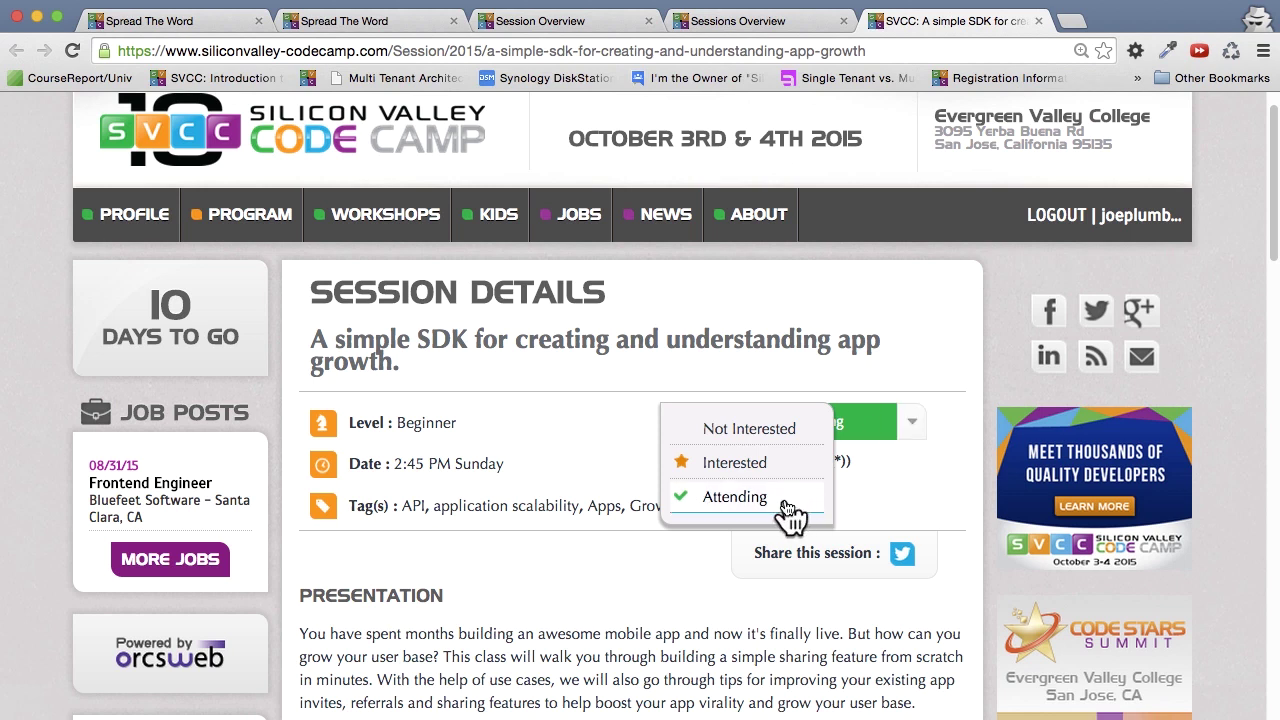
click(915, 470)
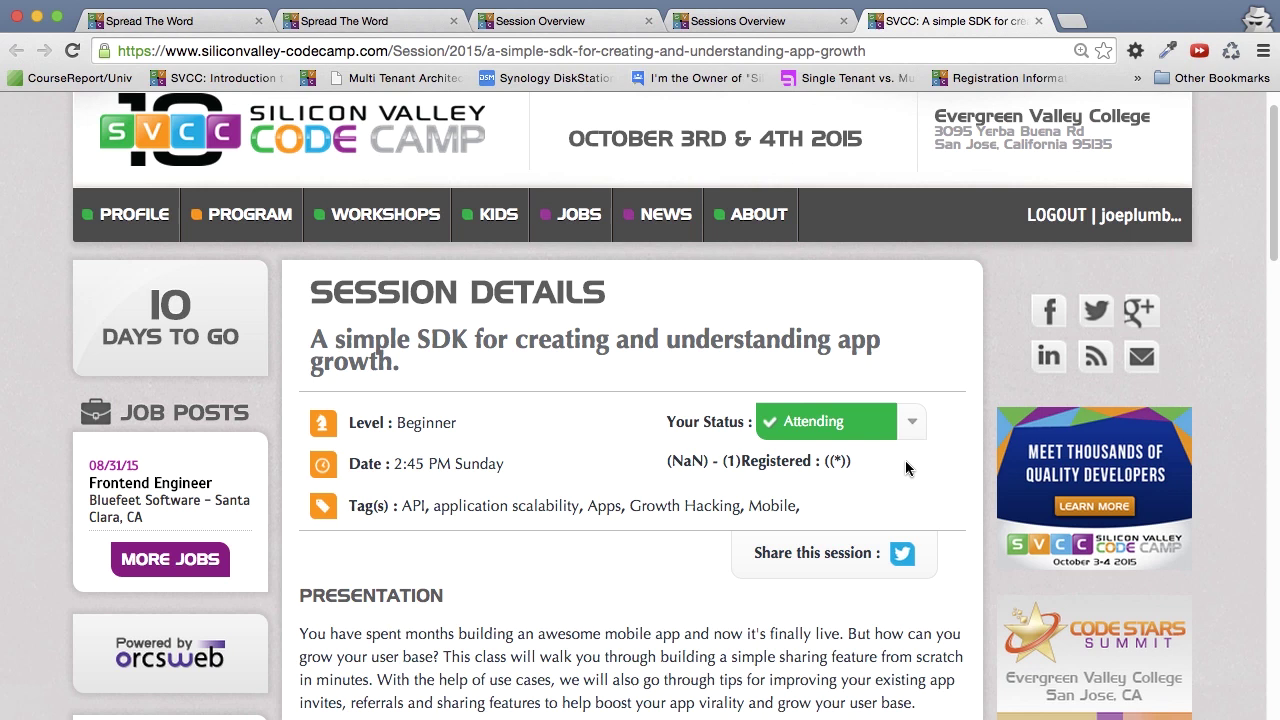
Open the program's Sessions page and bring up its day and time filters.
mouse_move(241, 218)
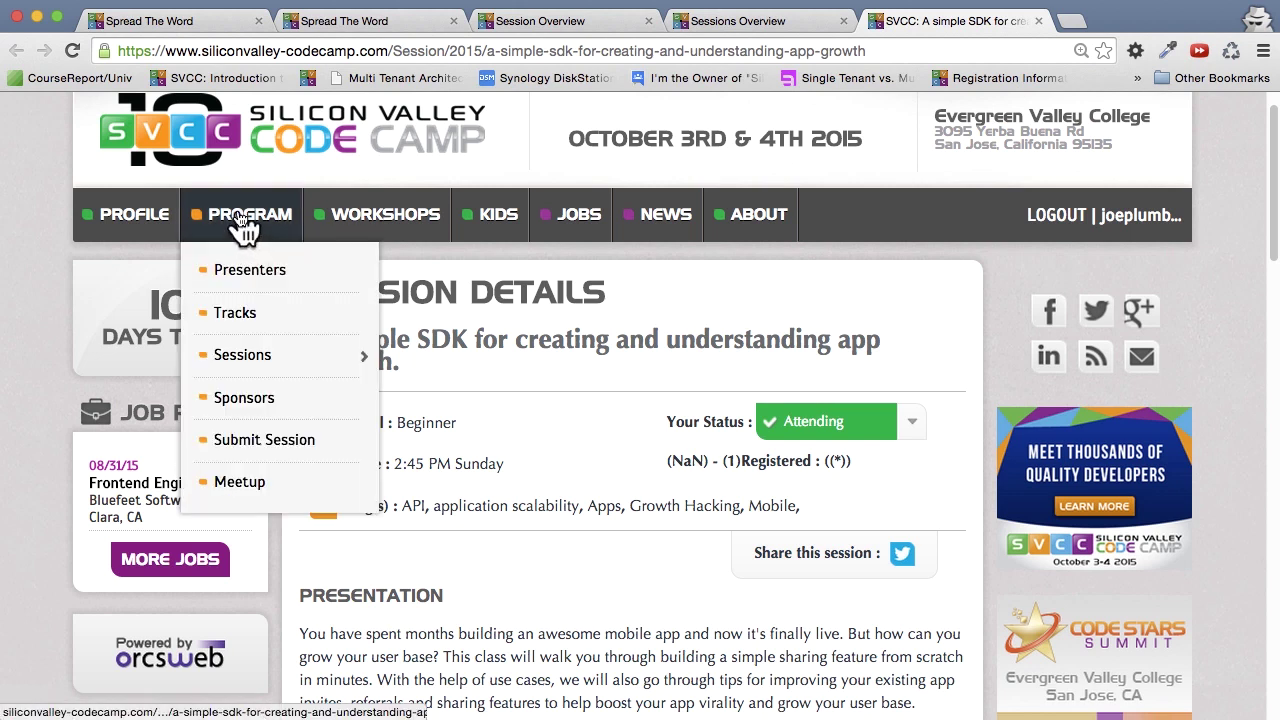
mouse_move(366, 358)
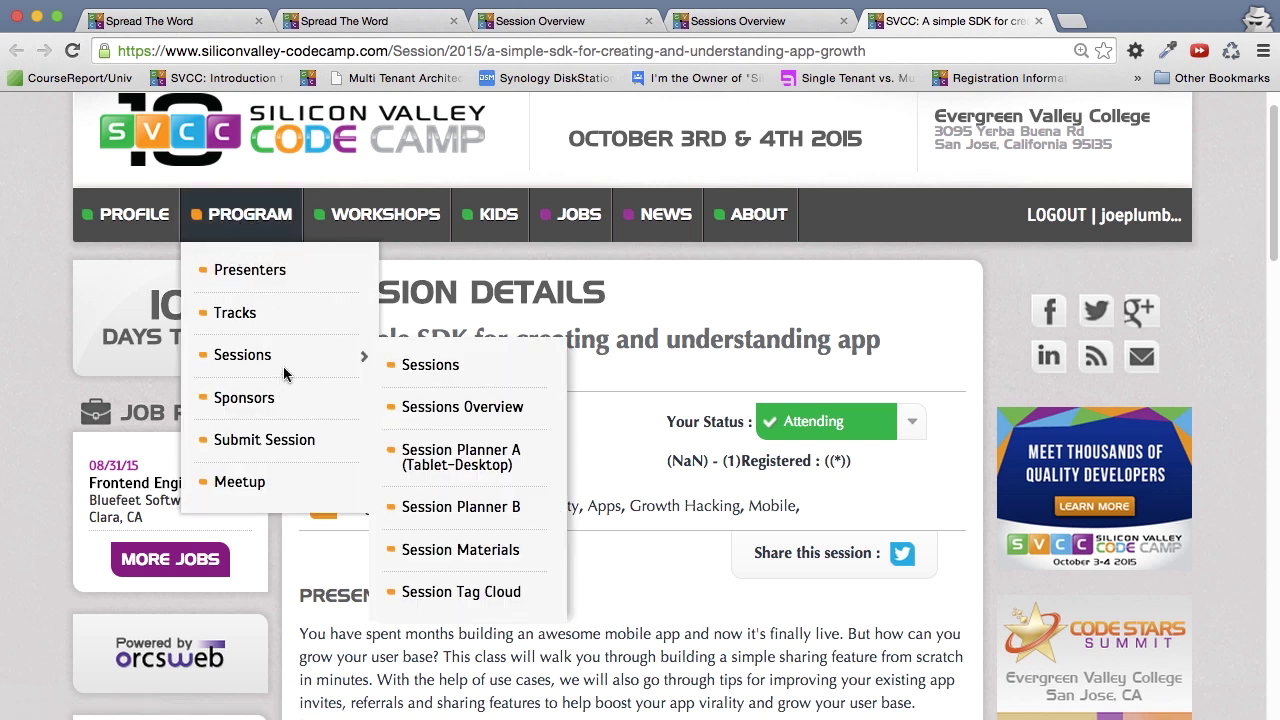
click(470, 366)
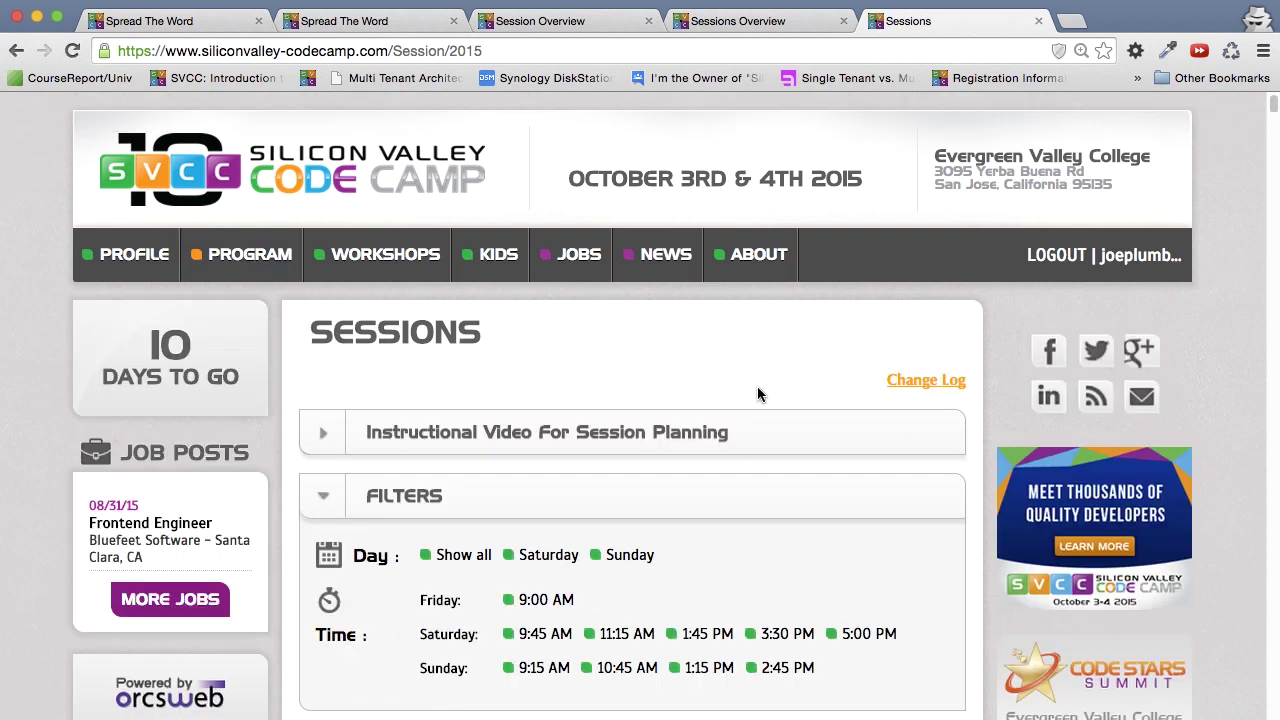
scroll(686, 525, down, 5)
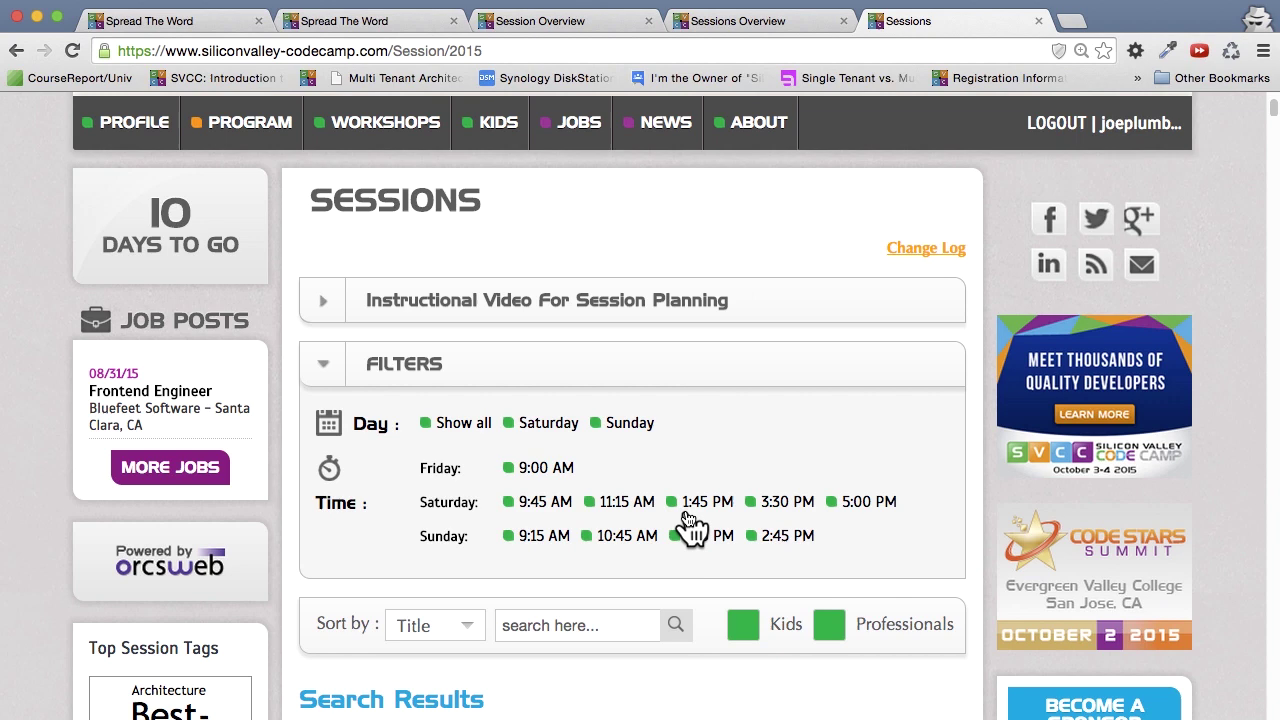
Filter the session list to show only Kids sessions, excluding Professionals, and look through the results.
scroll(688, 522, down, 2)
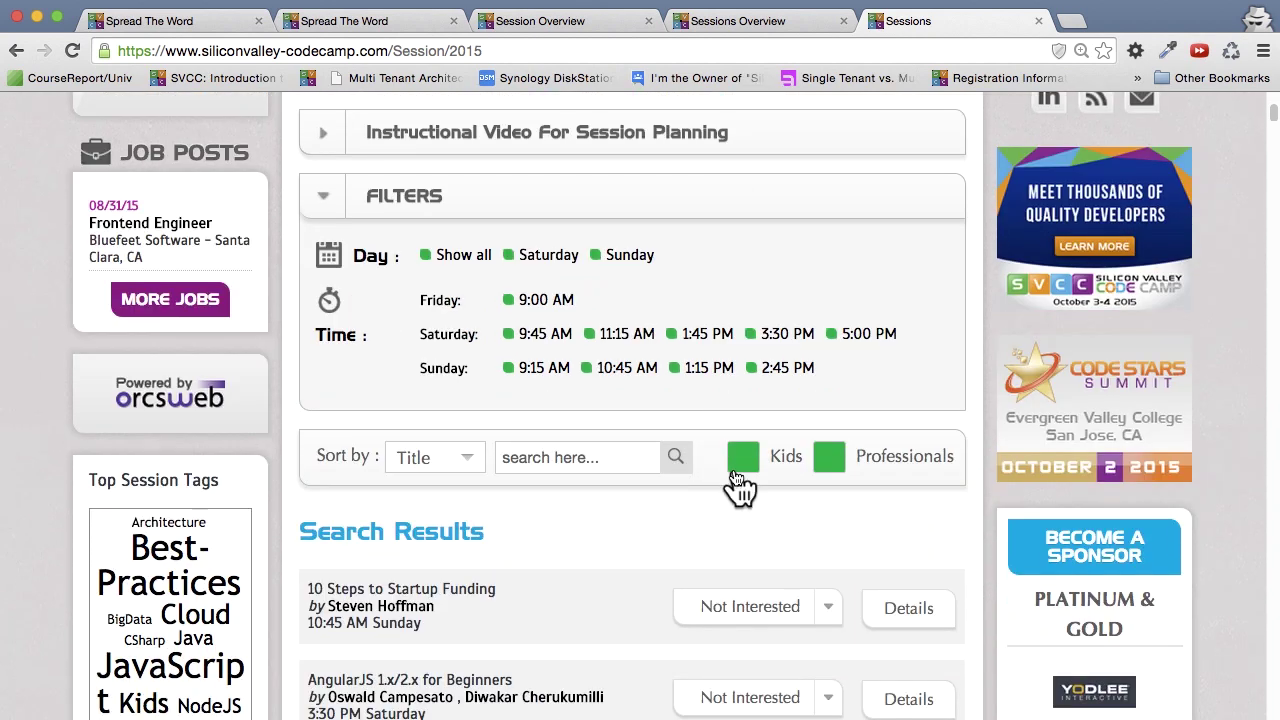
click(740, 460)
click(828, 462)
click(751, 460)
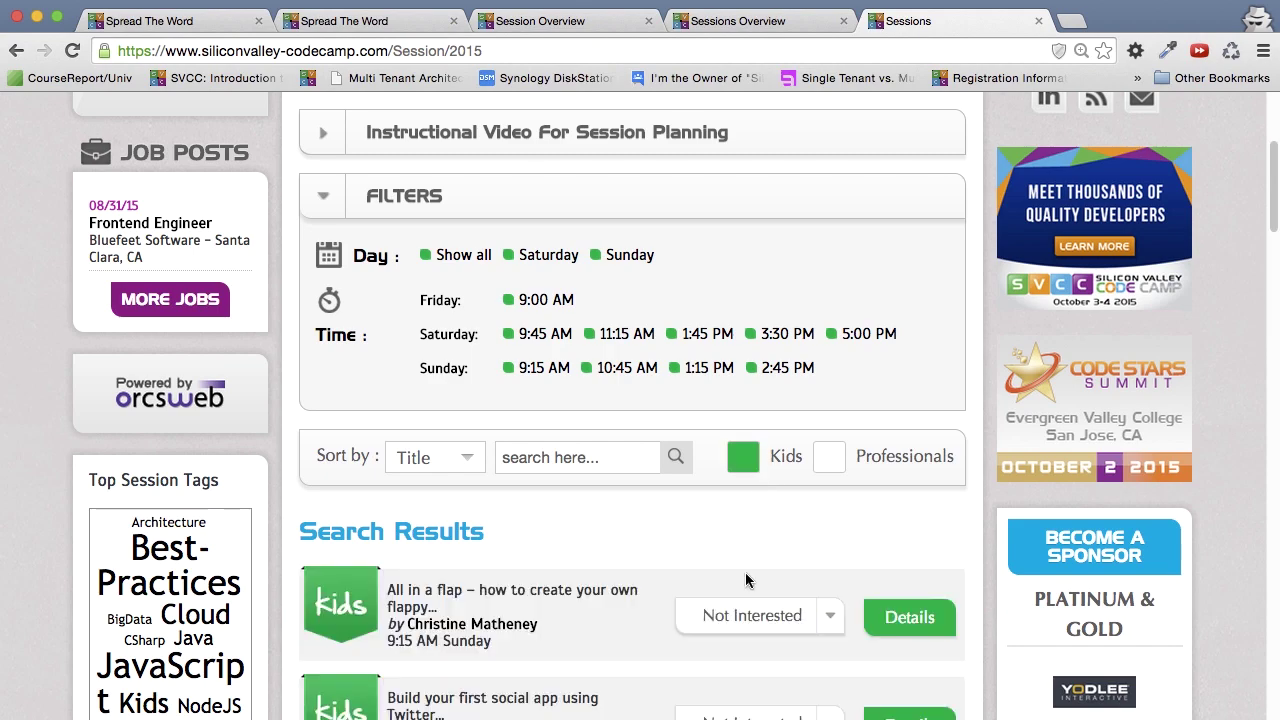
scroll(745, 575, down, 7)
scroll(749, 586, up, 3)
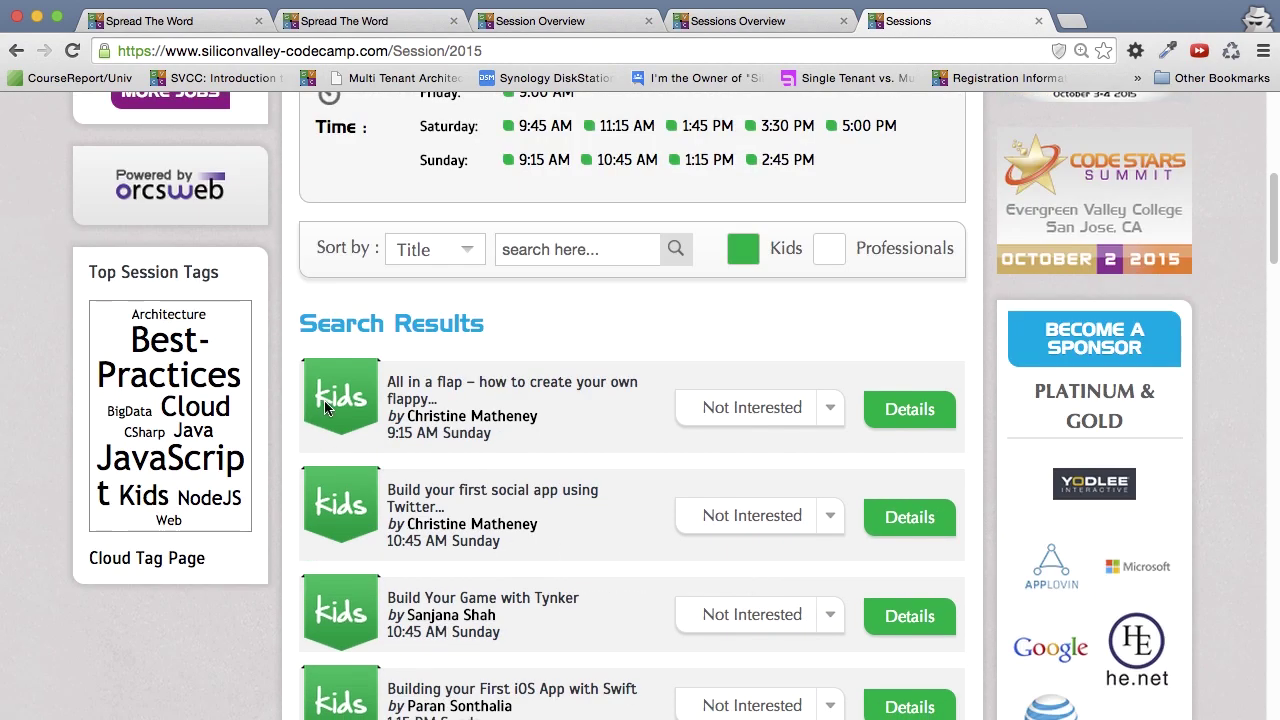
Switch the audience filter to Professionals only, excluding Kids, and look through the session list.
click(838, 253)
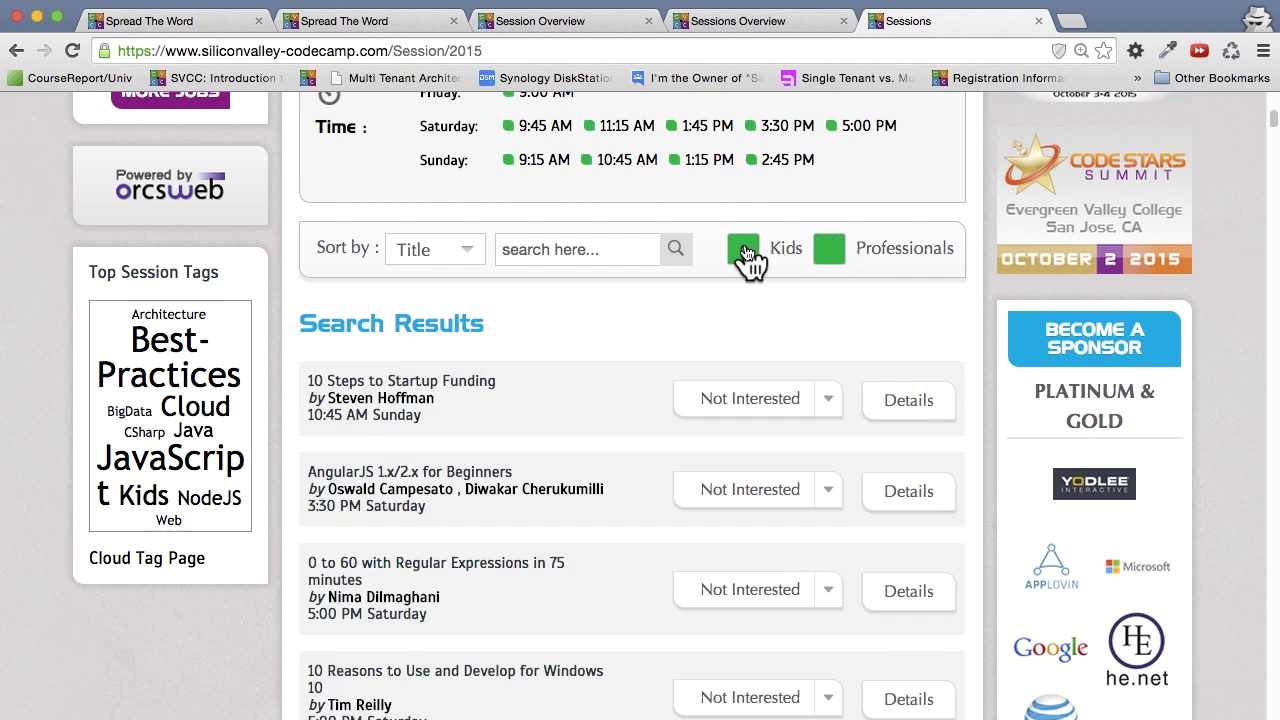
click(745, 252)
scroll(719, 354, down, 10)
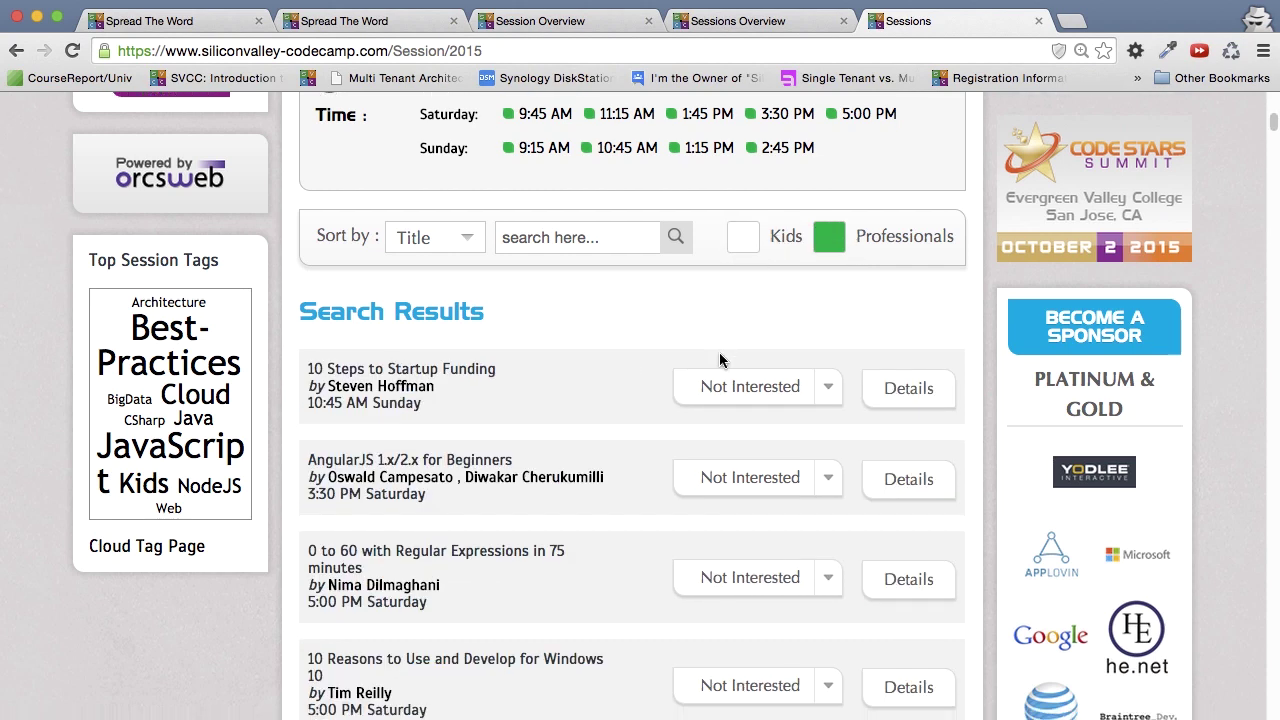
scroll(722, 365, up, 1)
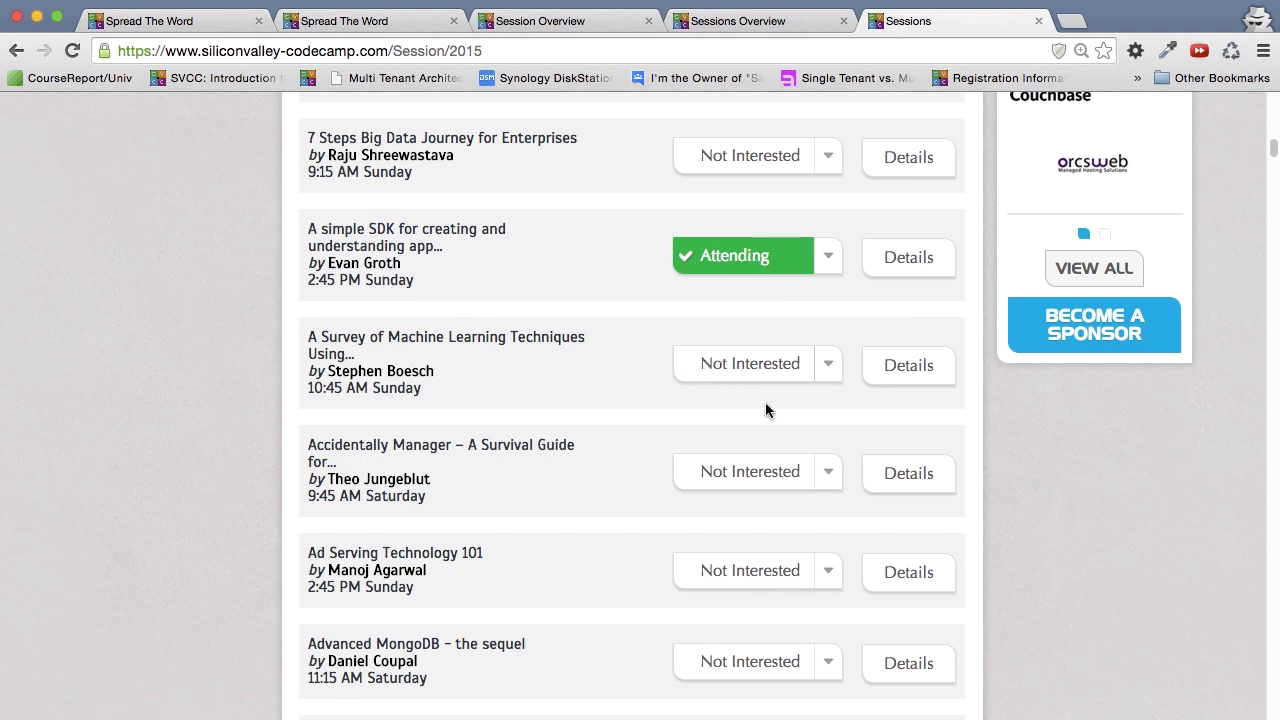
scroll(766, 415, down, 20)
scroll(957, 463, down, 20)
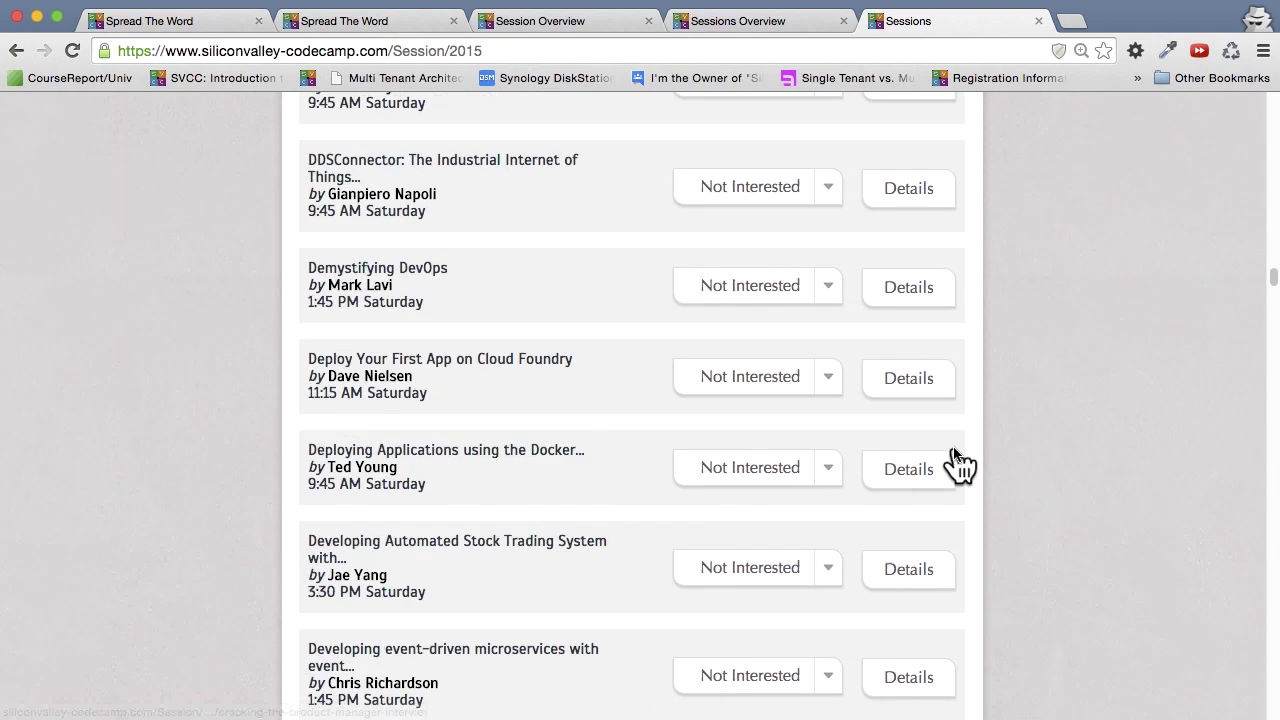
scroll(957, 451, up, 20)
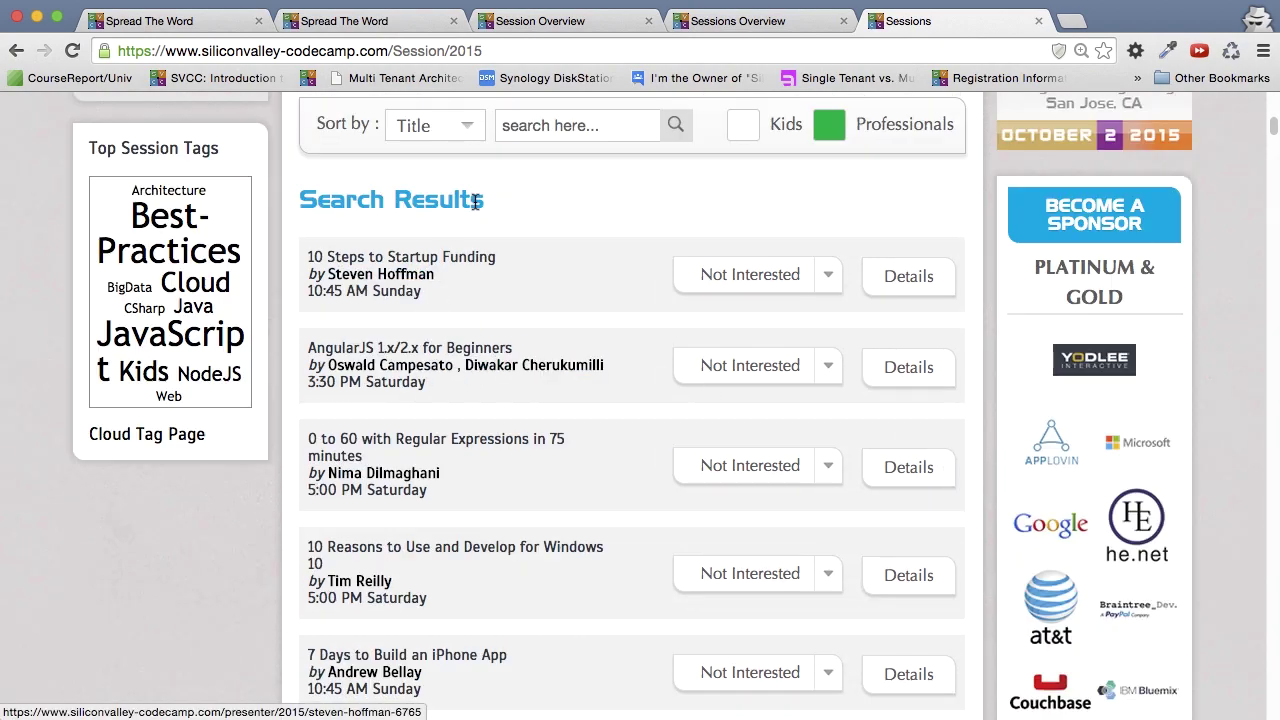
Search the sessions for "ibm" and set "Become a self proclaimed data scientist" to Interested and then to Attending.
click(558, 124)
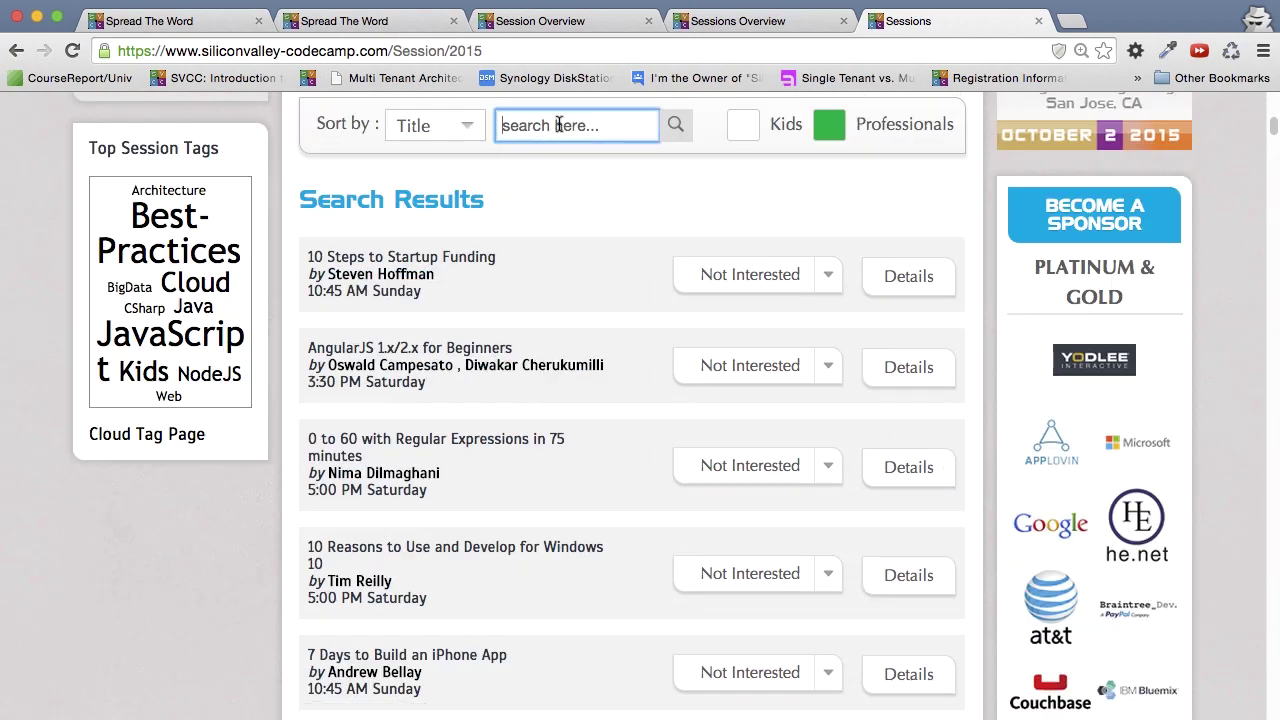
text(ibm)
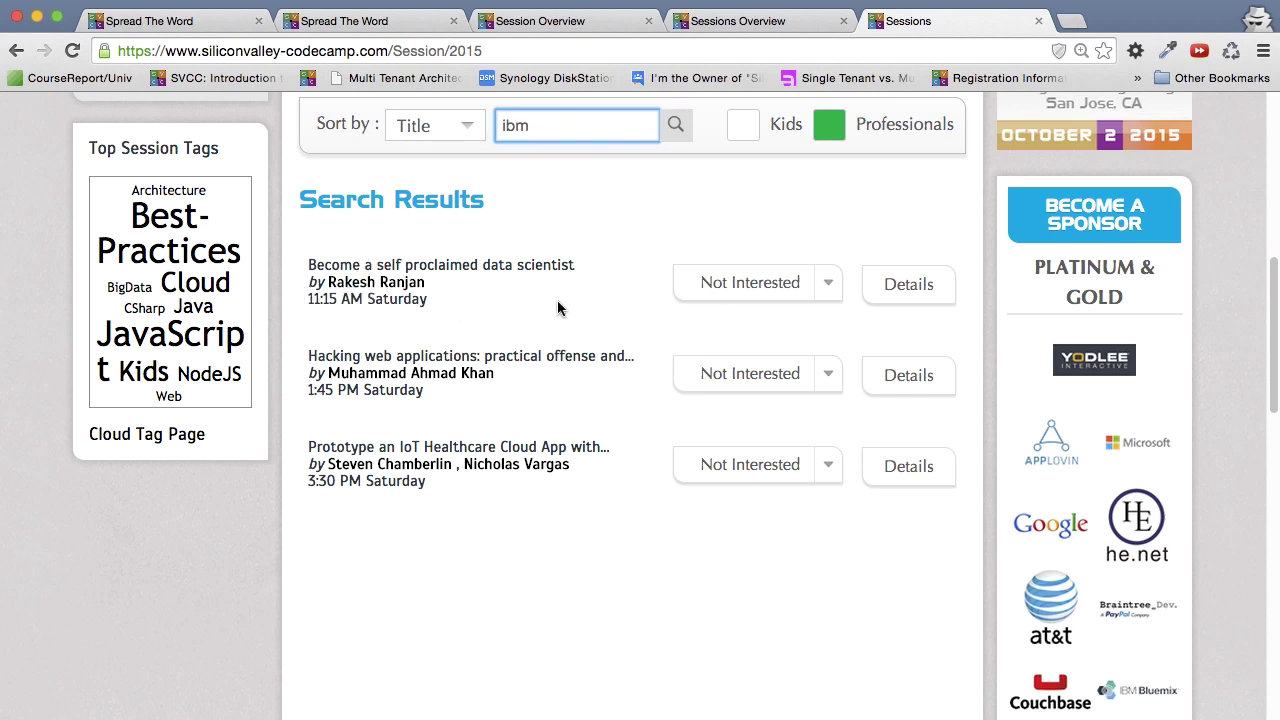
click(776, 288)
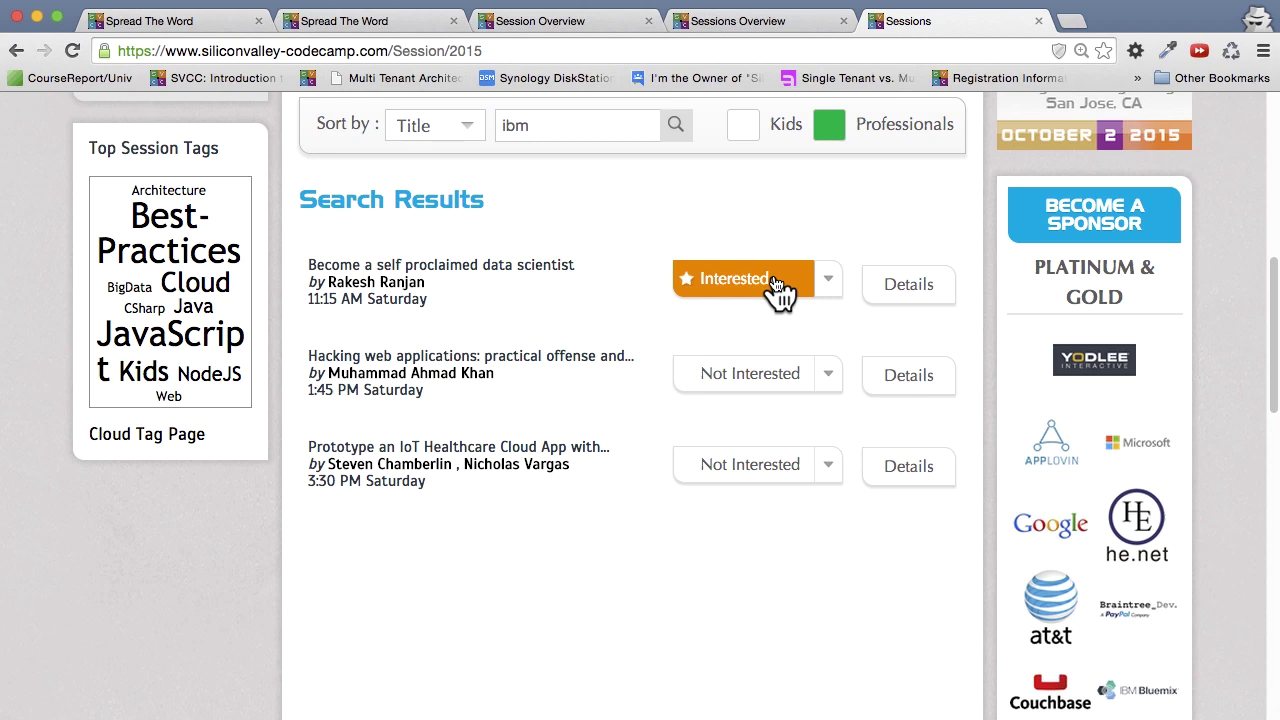
click(777, 284)
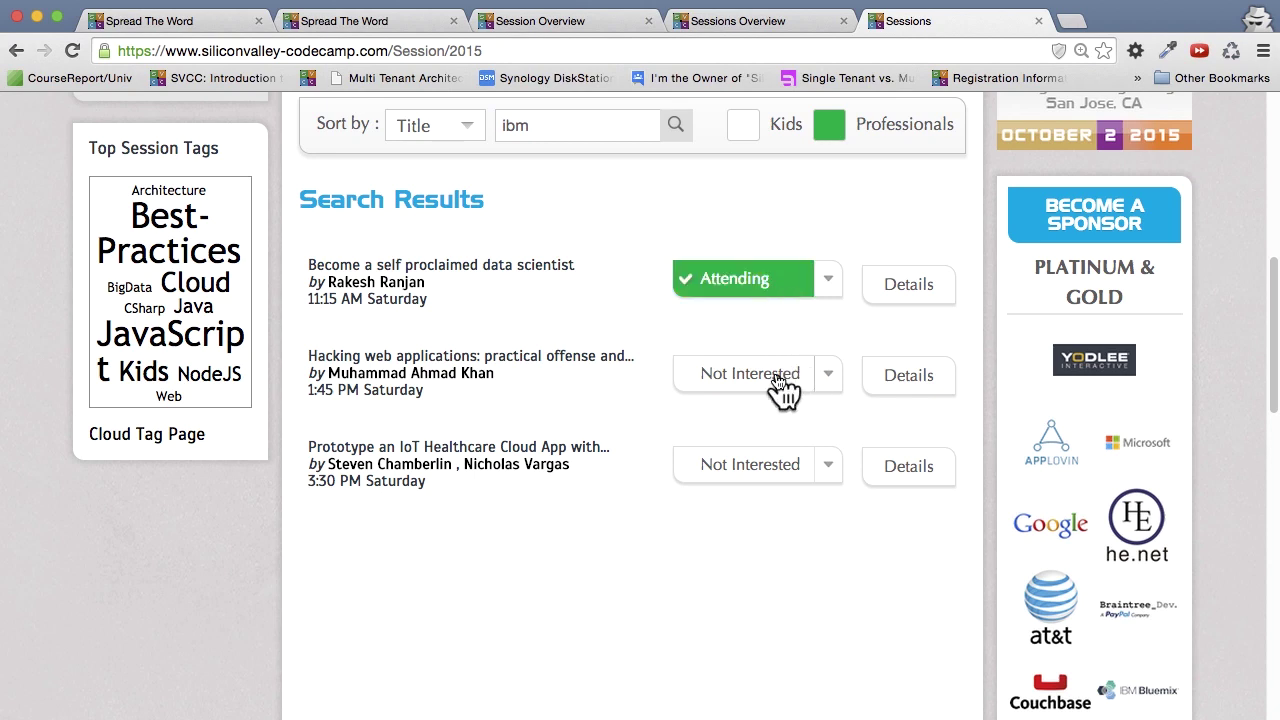
Set the "Hacking web applications" and "Prototype an IoT Healthcare Cloud App" sessions to Attending.
click(826, 377)
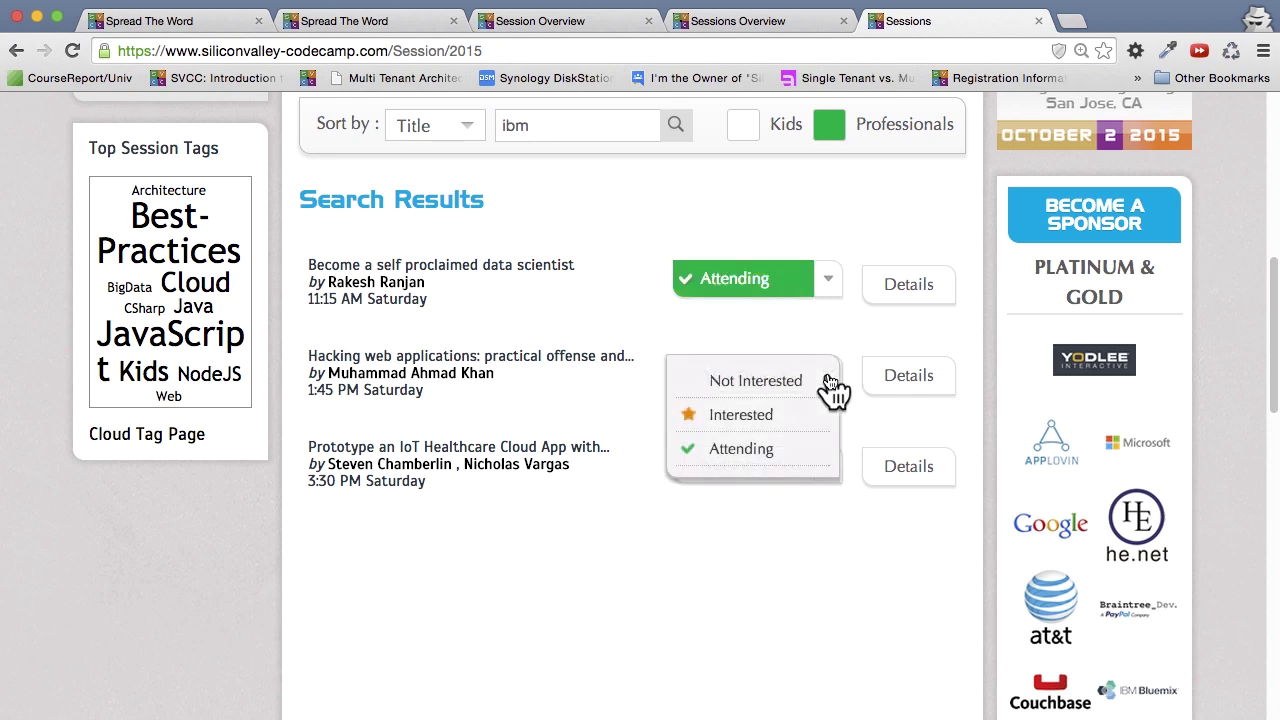
click(775, 450)
click(826, 470)
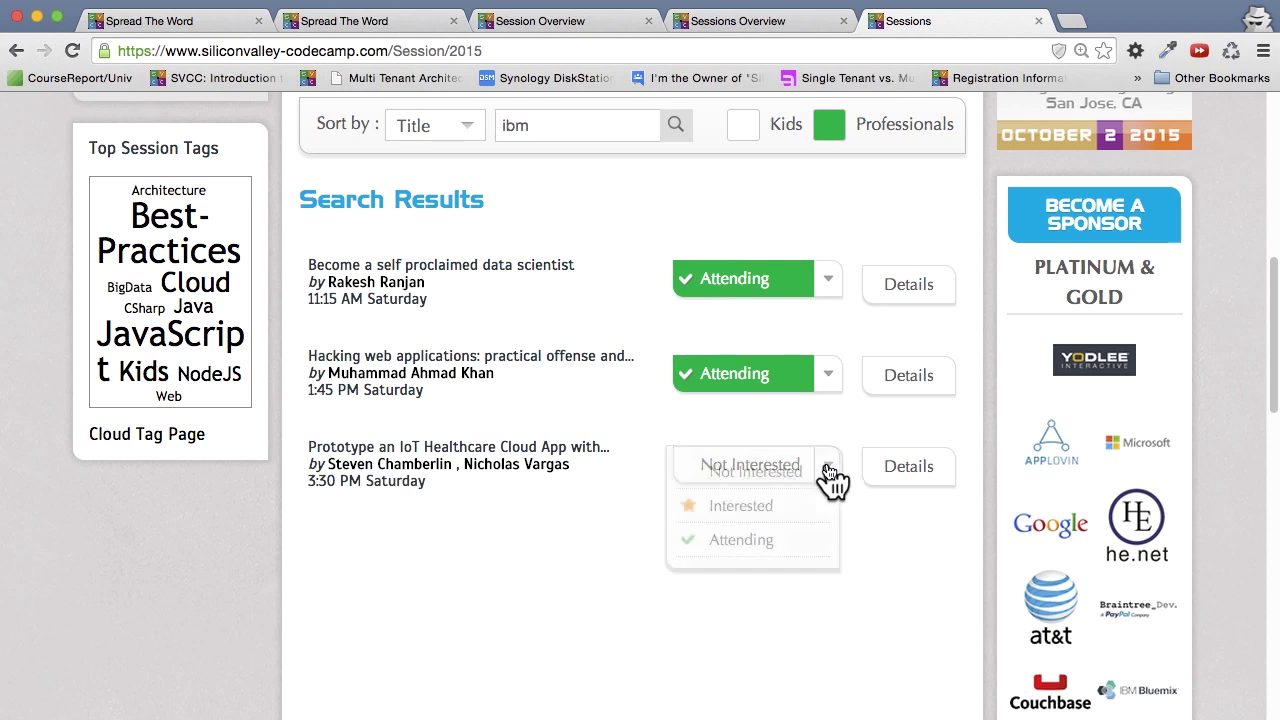
click(770, 541)
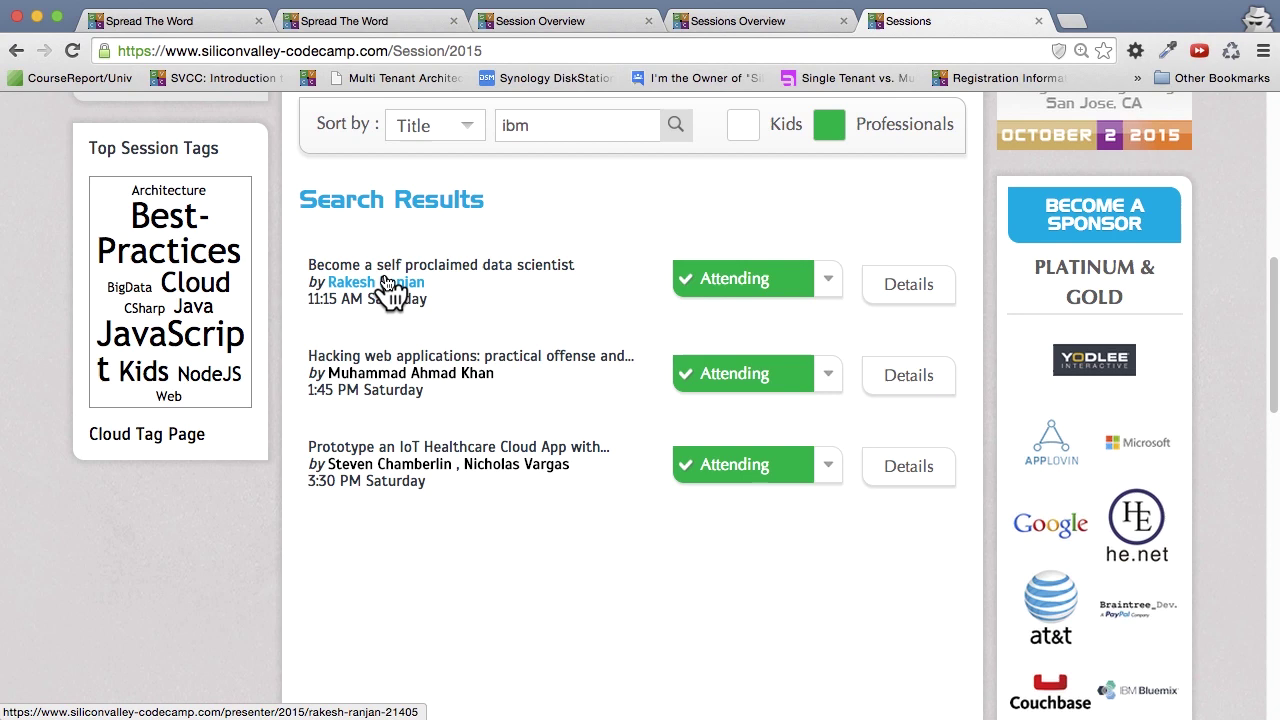
Preview the details of the data scientist and "Hacking web applications" sessions.
click(913, 285)
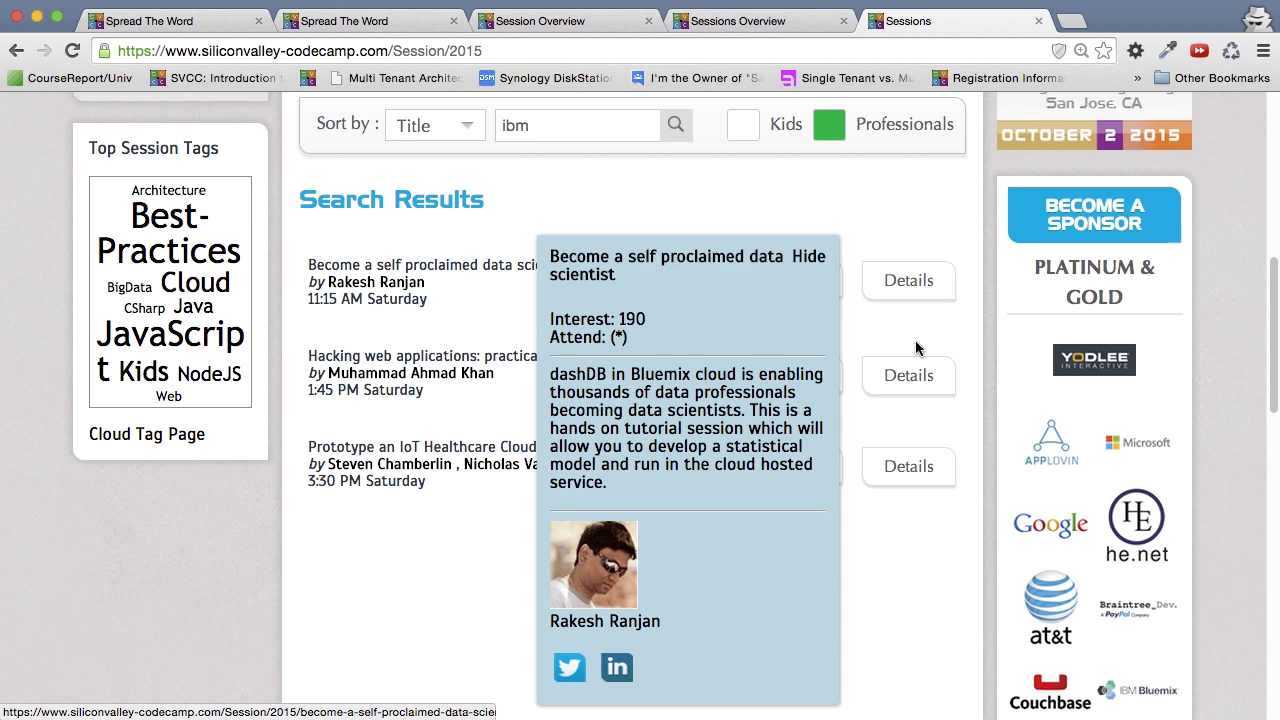
click(915, 378)
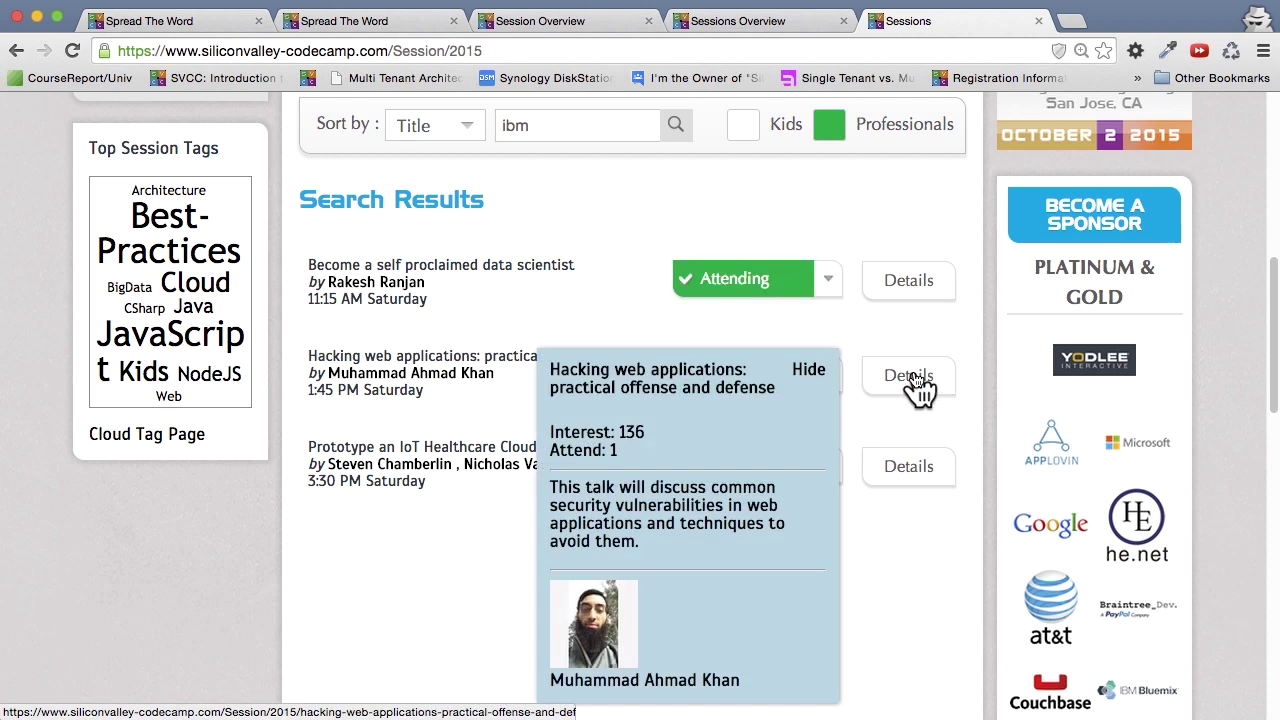
click(908, 283)
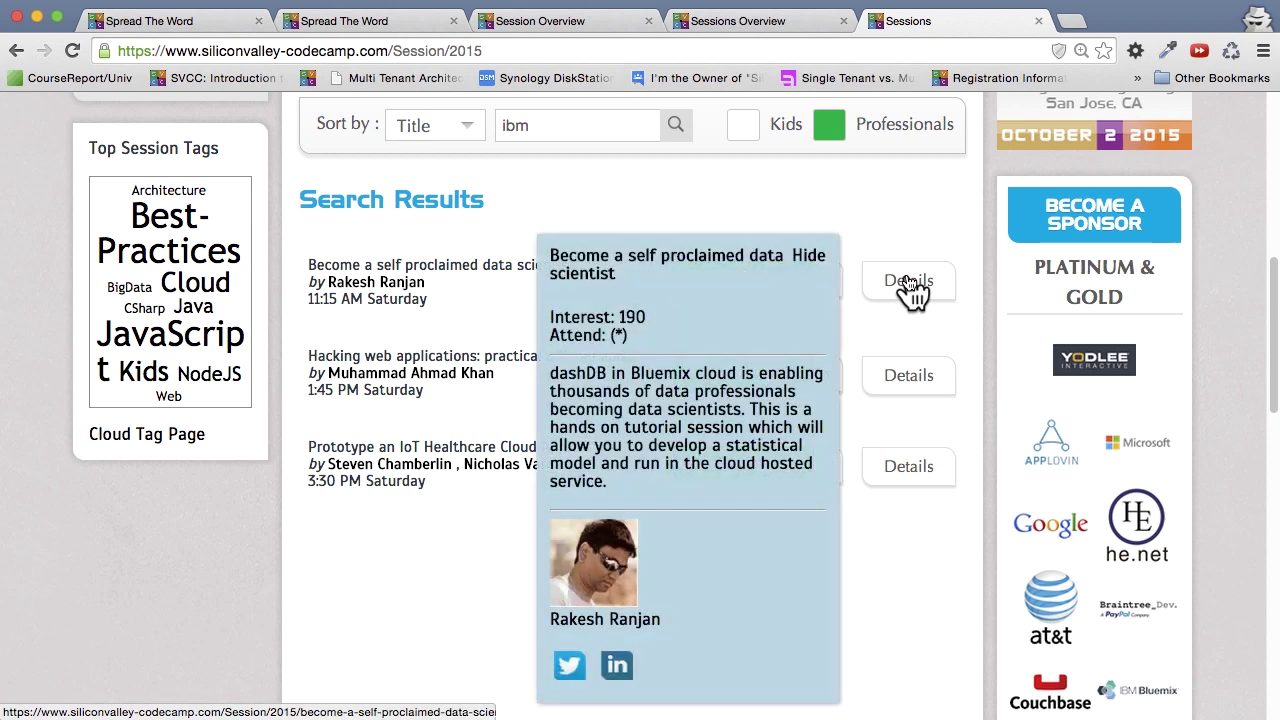
Open the data scientist session's details in a new window, check its Twitter sharing, and close that window.
right_click(910, 283)
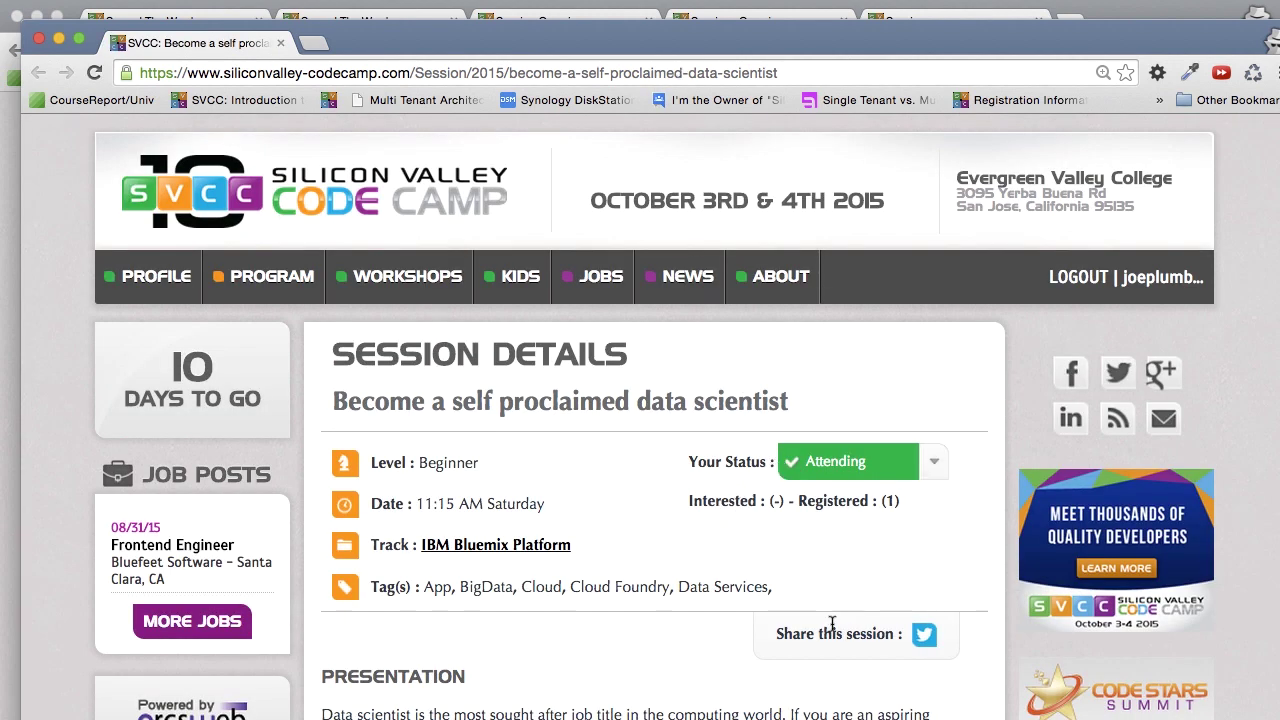
click(922, 640)
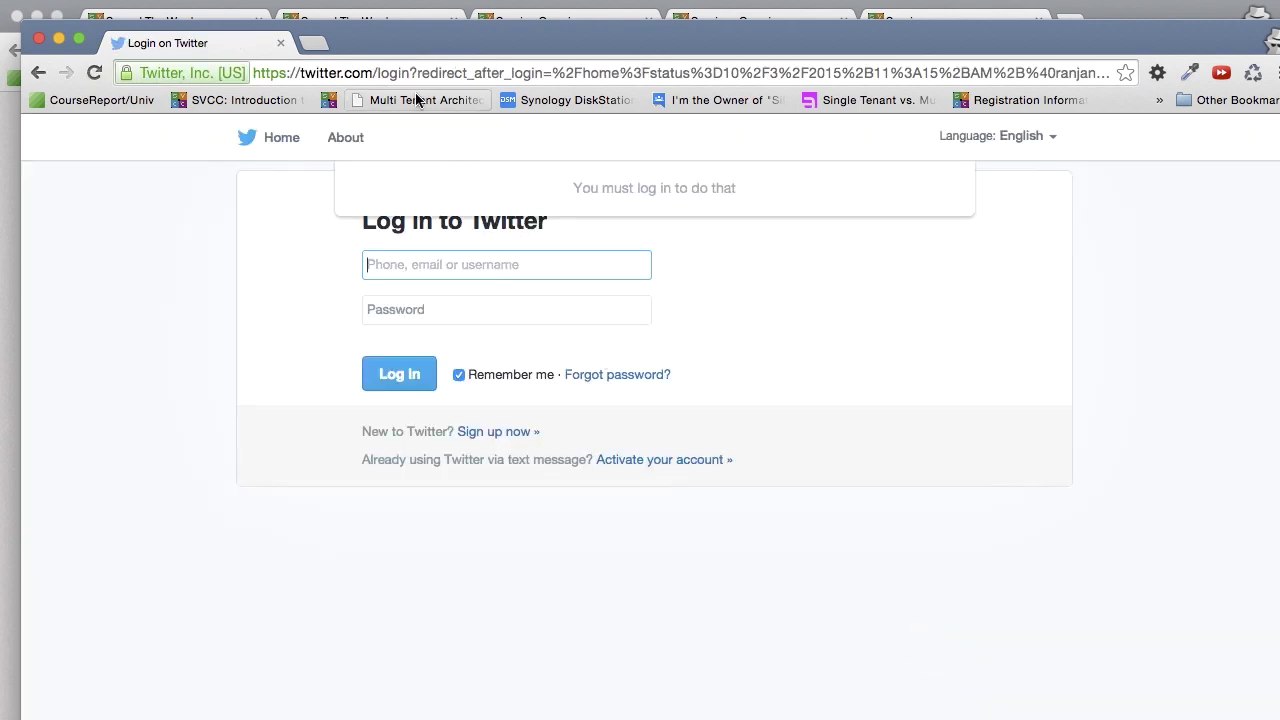
click(281, 45)
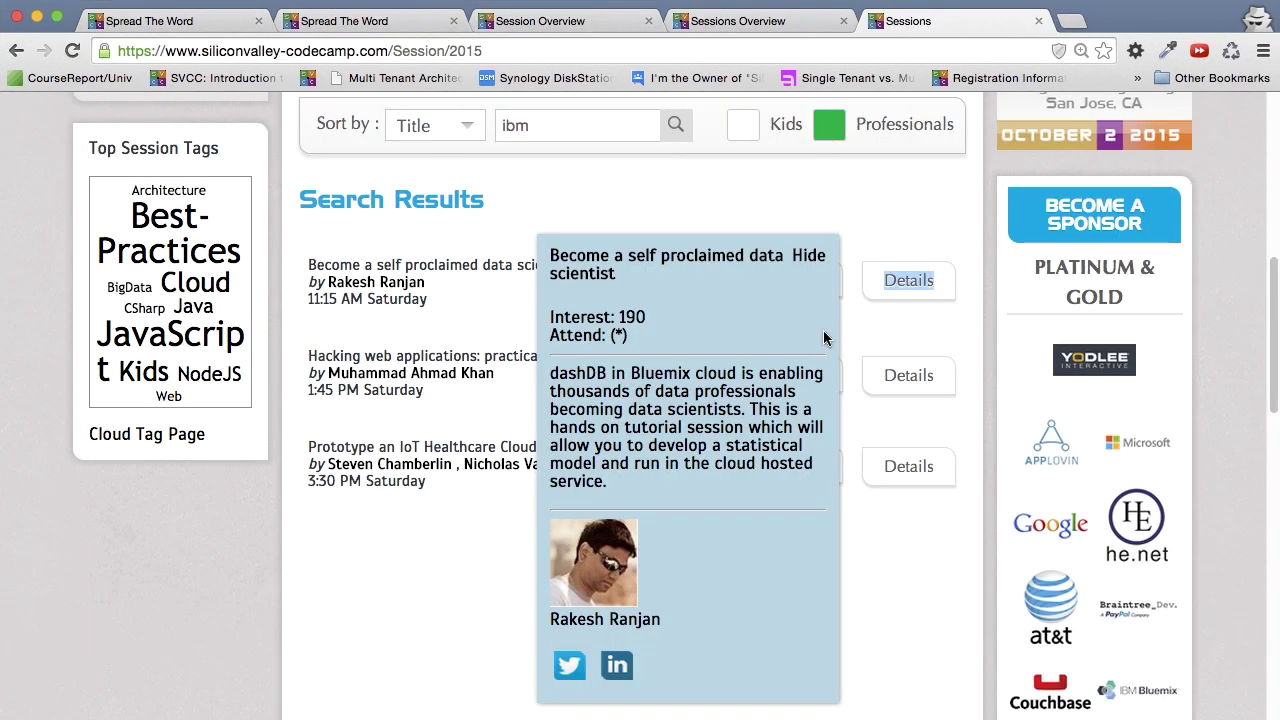
click(877, 396)
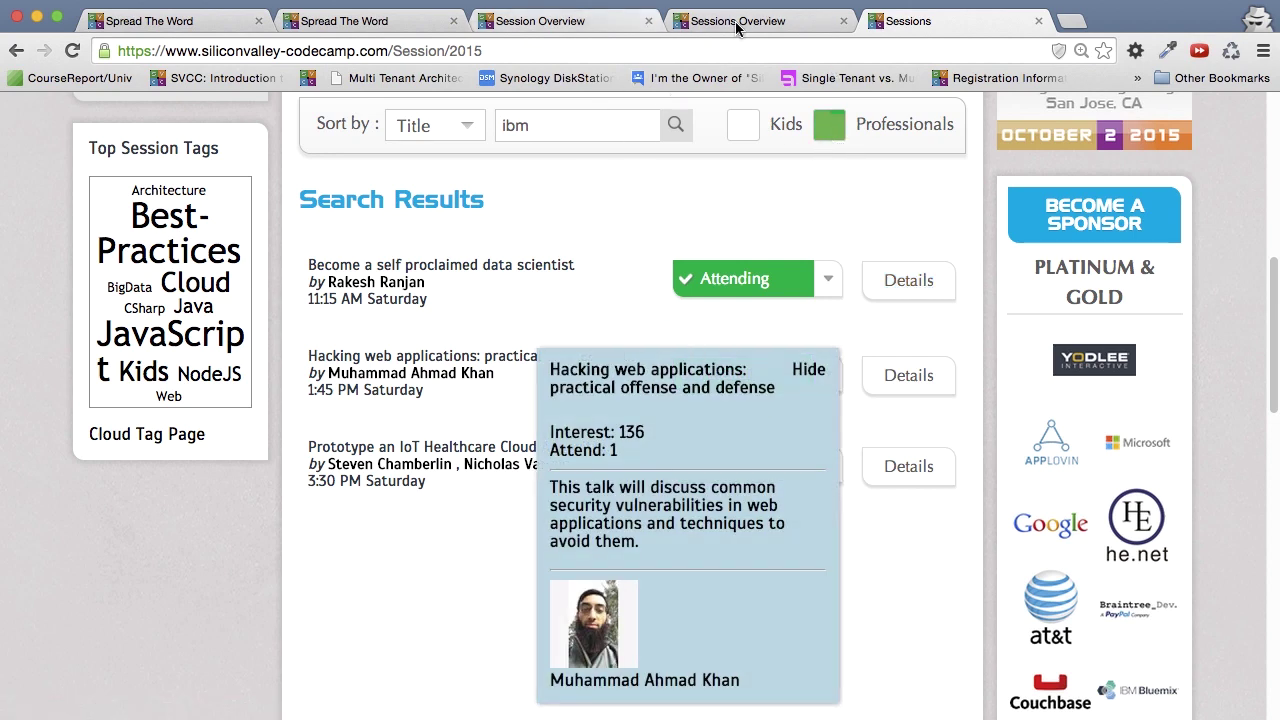
Clear the "ibm" search term and look through the unfiltered list of professional sessions.
double_click(508, 122)
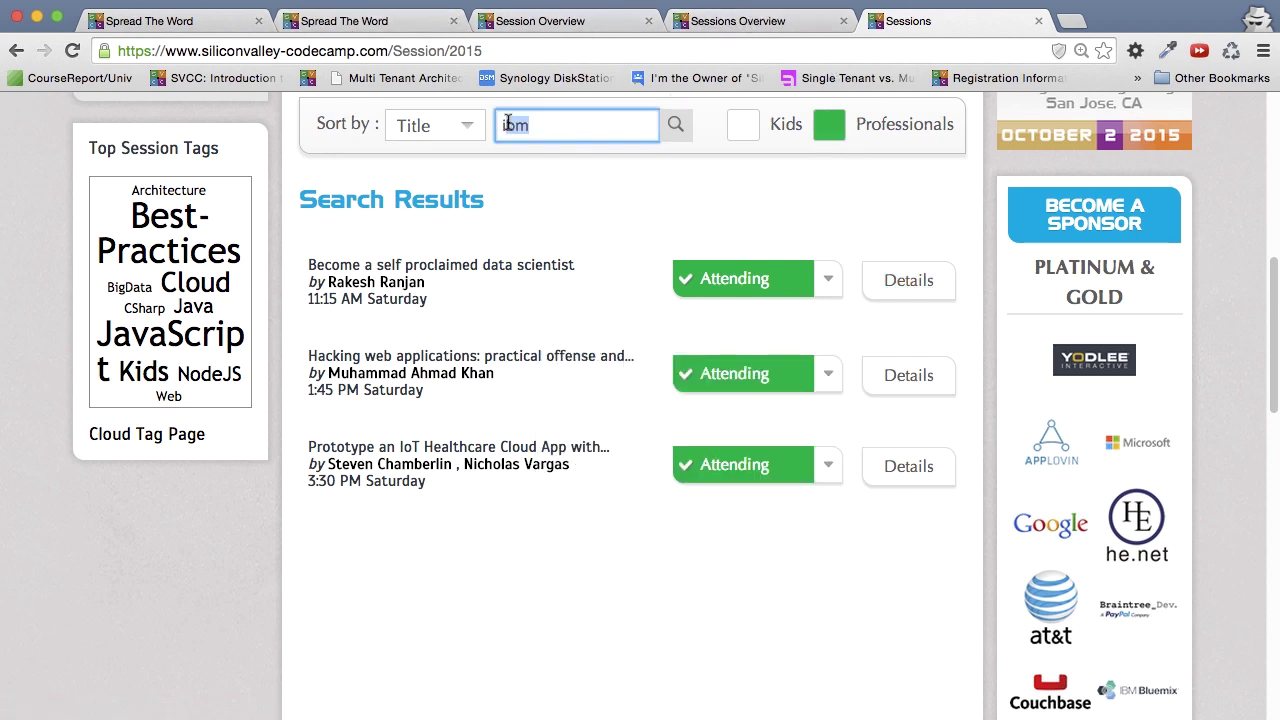
key(BackSpace)
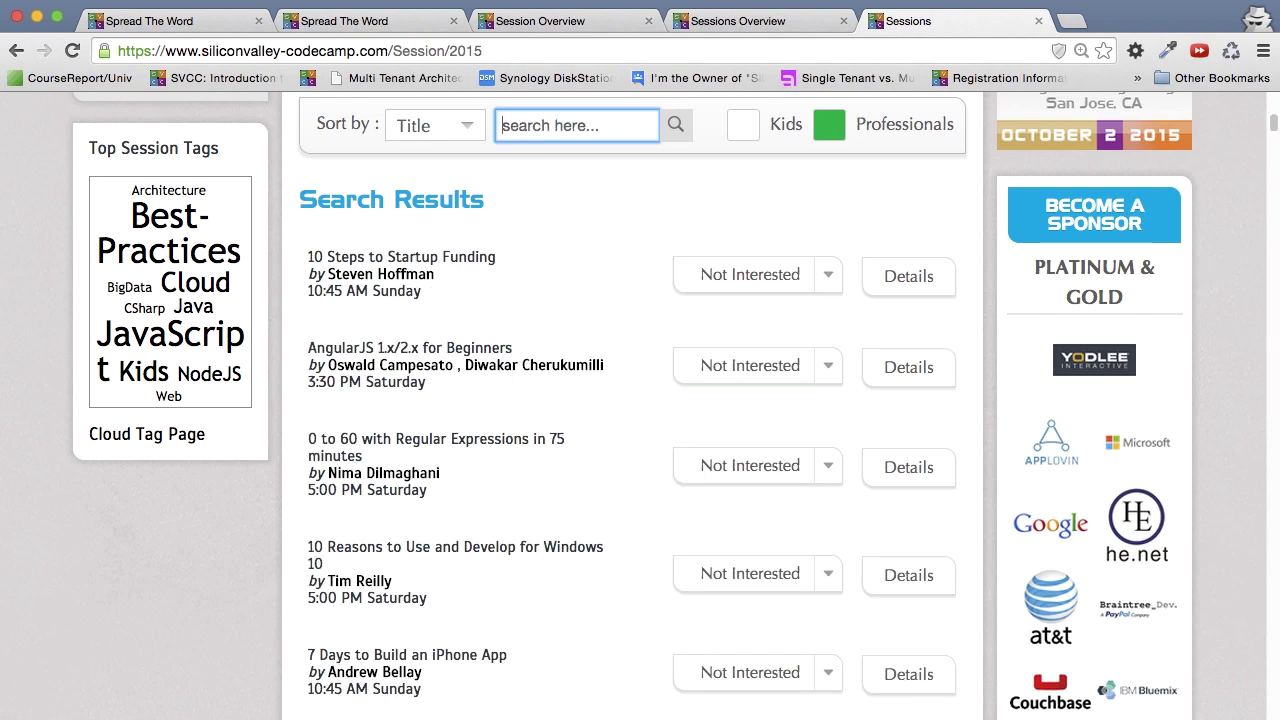
scroll(630, 278, down, 10)
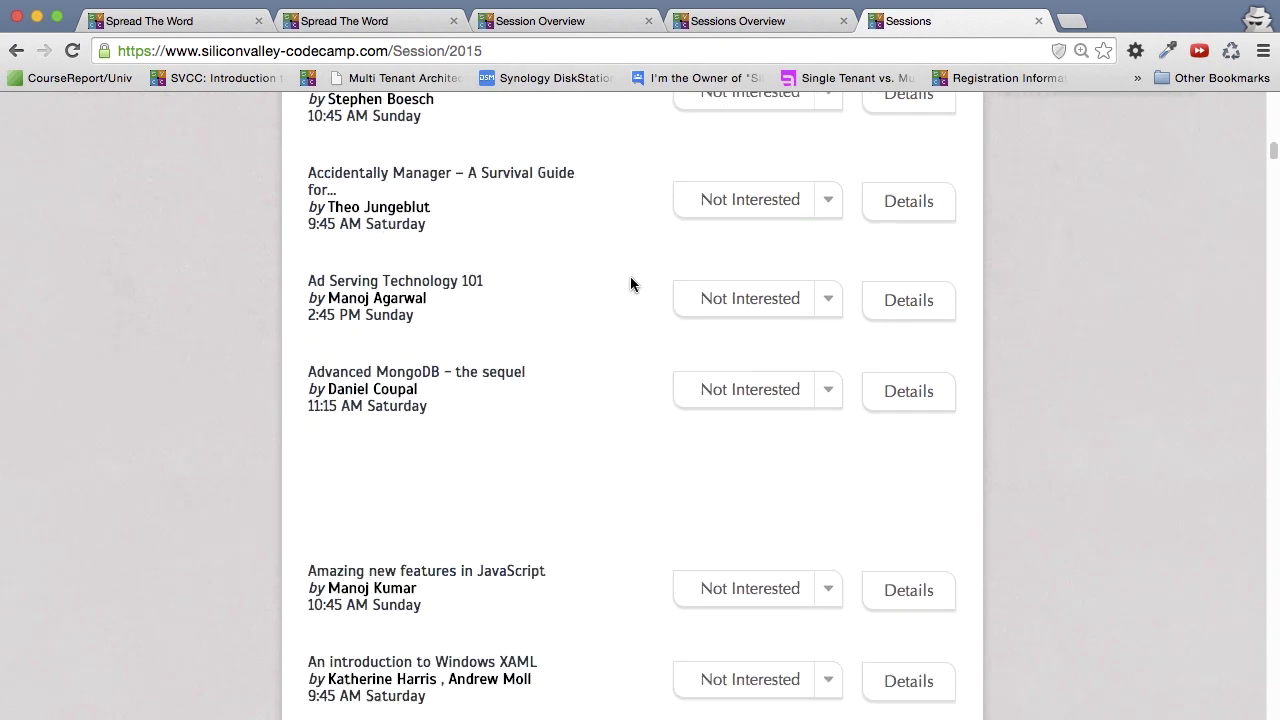
scroll(630, 276, up, 15)
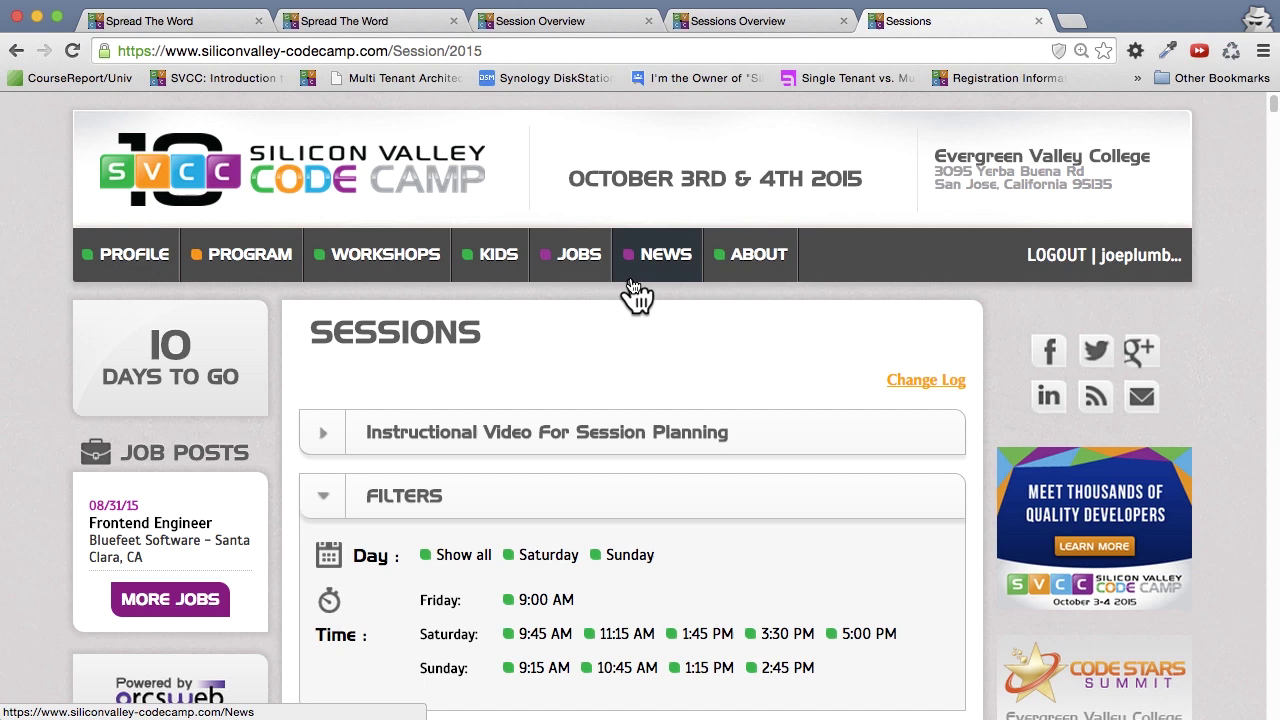
Exclude Sunday and Saturday's 9:45 AM, 1:45 PM, 3:30 PM and 5:00 PM slots, and review the 11:15 AM sessions.
scroll(630, 280, down, 4)
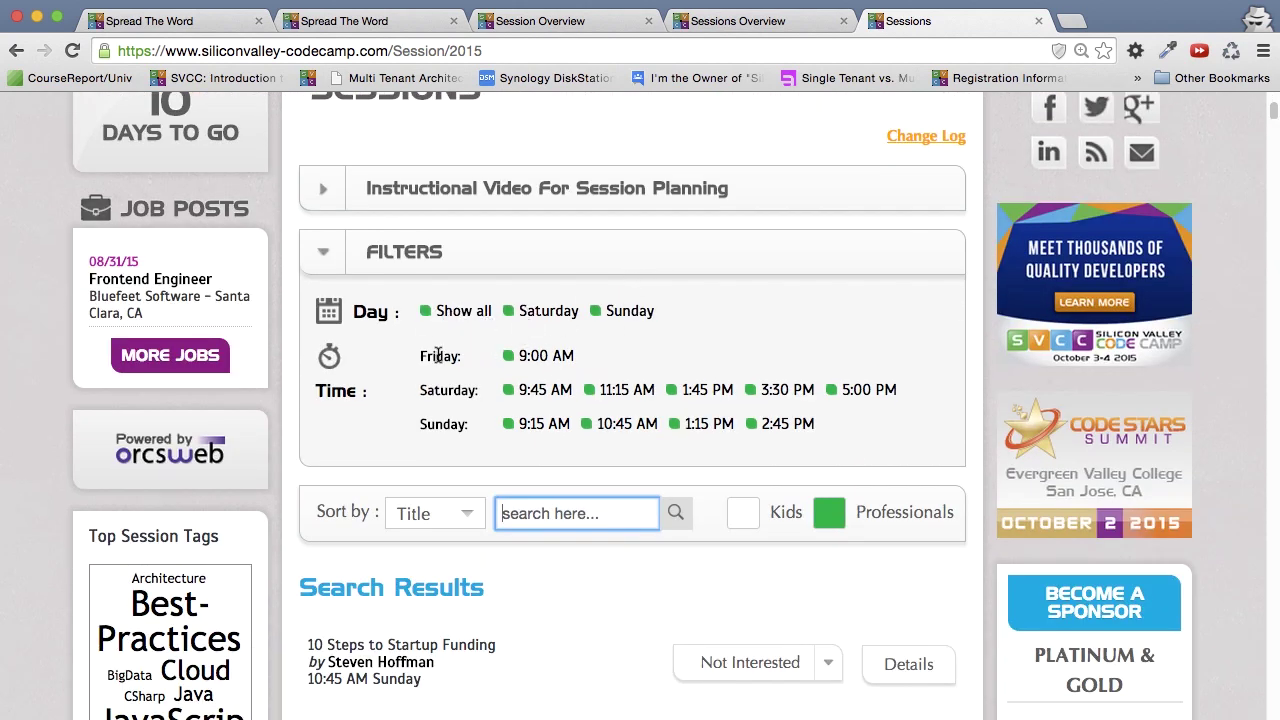
click(604, 316)
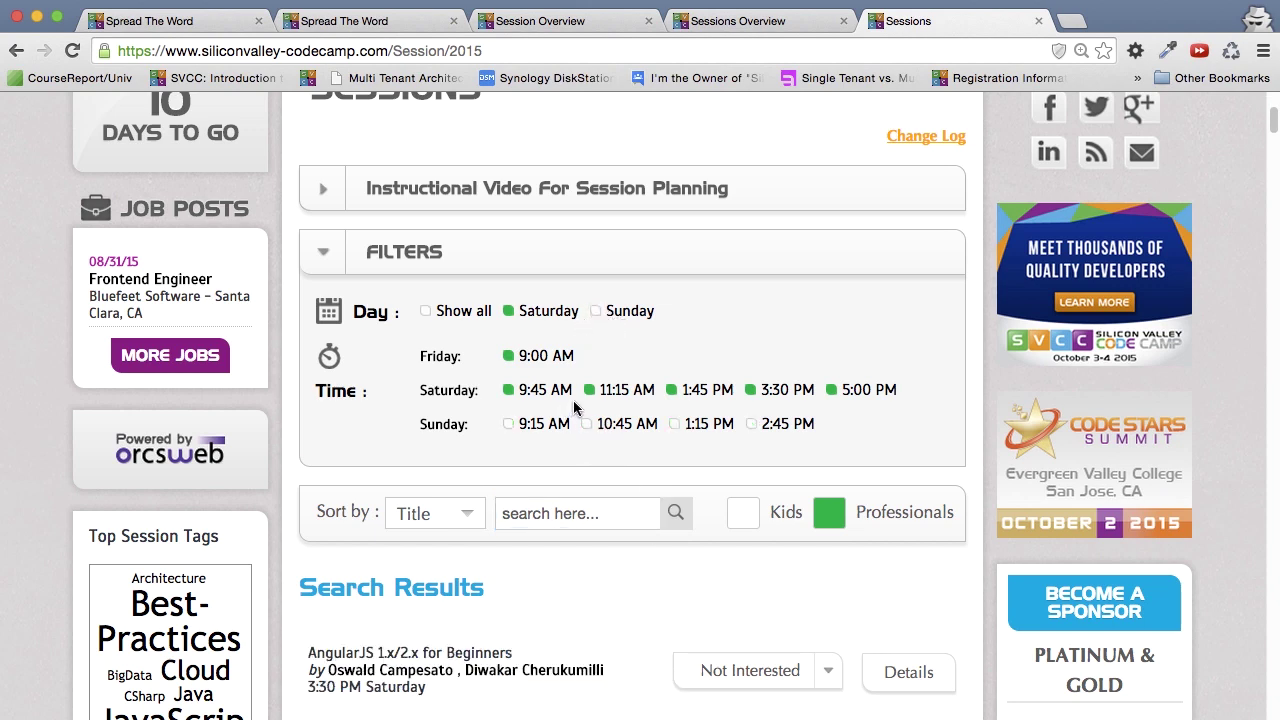
click(507, 390)
click(672, 390)
click(830, 390)
click(748, 390)
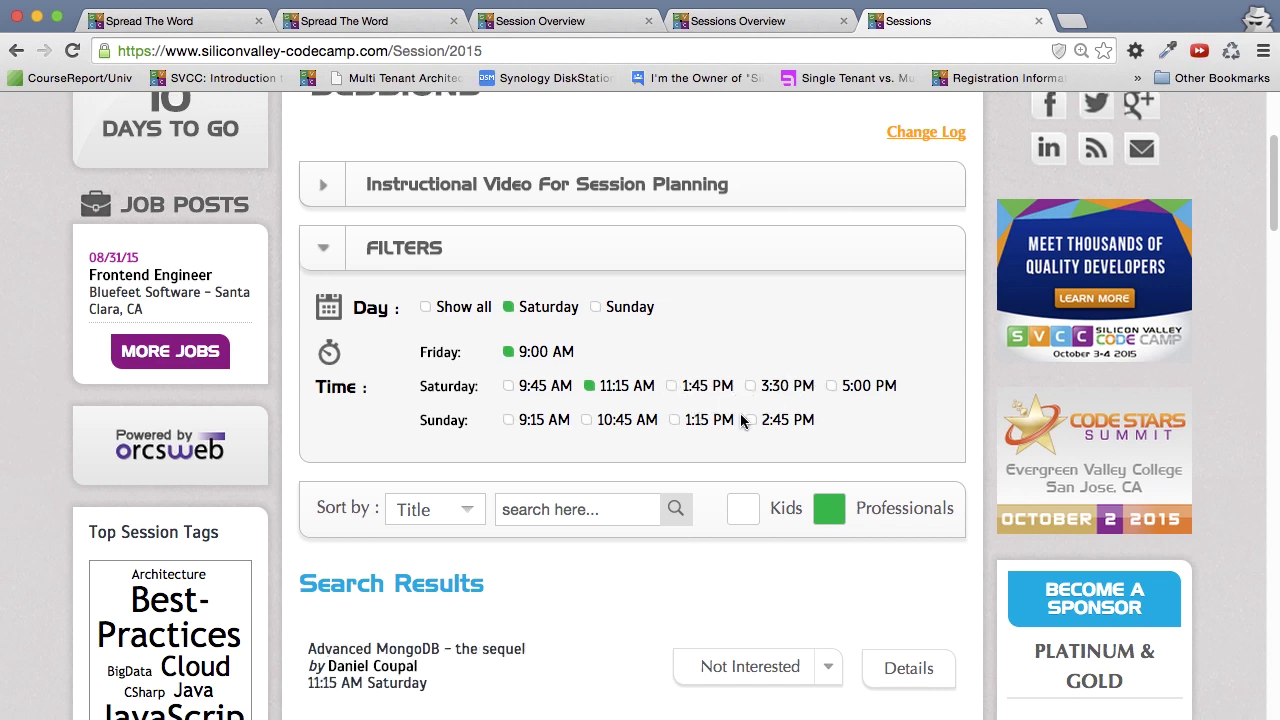
scroll(743, 418, down, 3)
scroll(383, 460, down, 5)
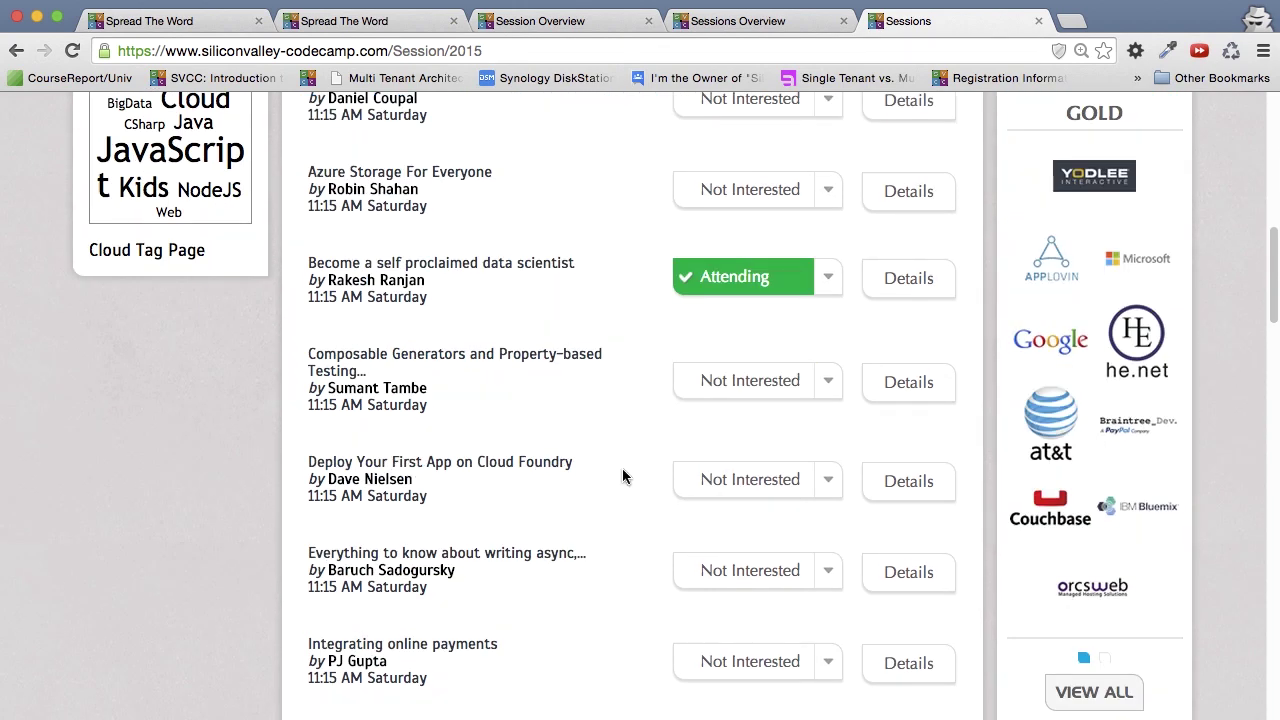
scroll(381, 462, up, 5)
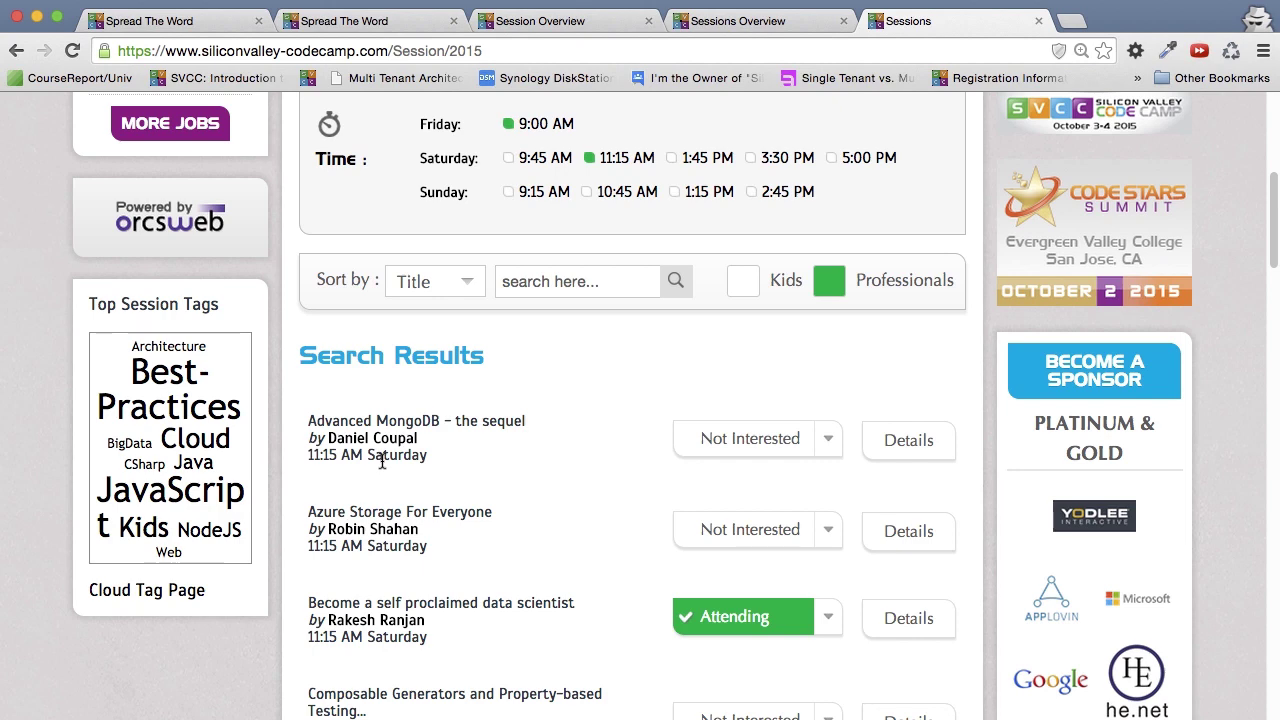
Open Session Planner B from the program's session pages.
scroll(383, 460, up, 7)
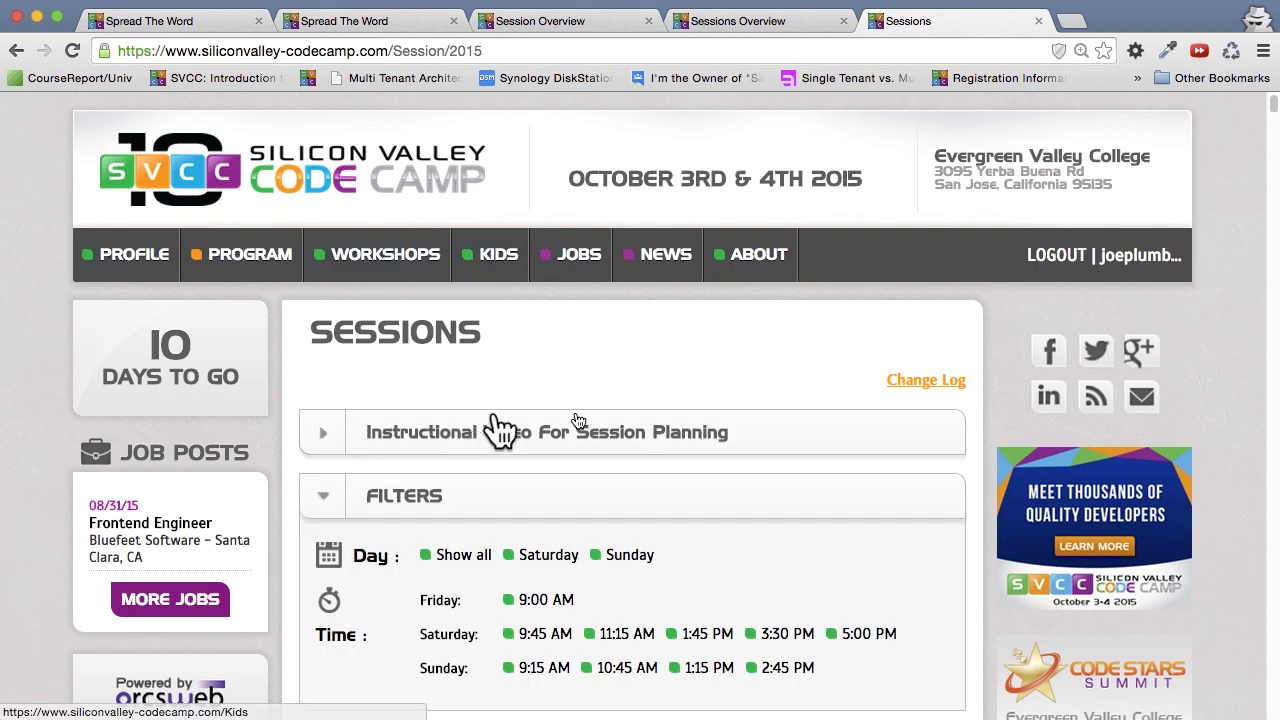
mouse_move(250, 254)
mouse_move(290, 395)
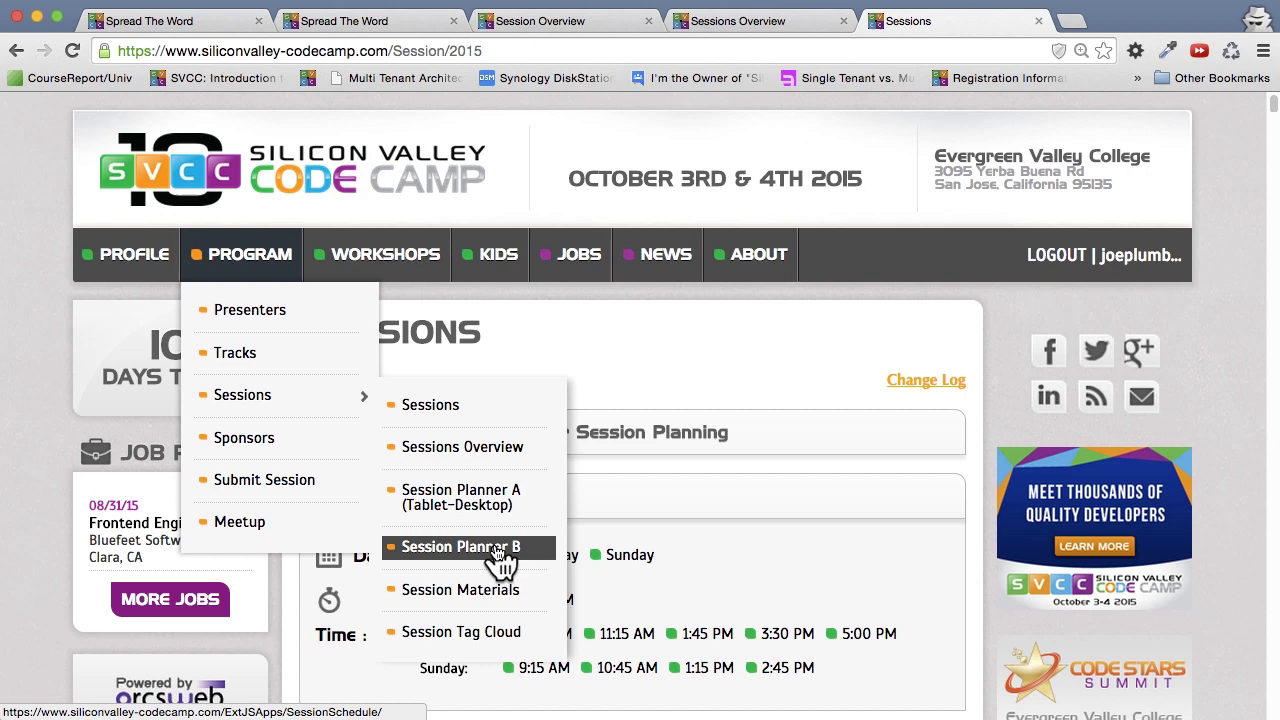
click(497, 553)
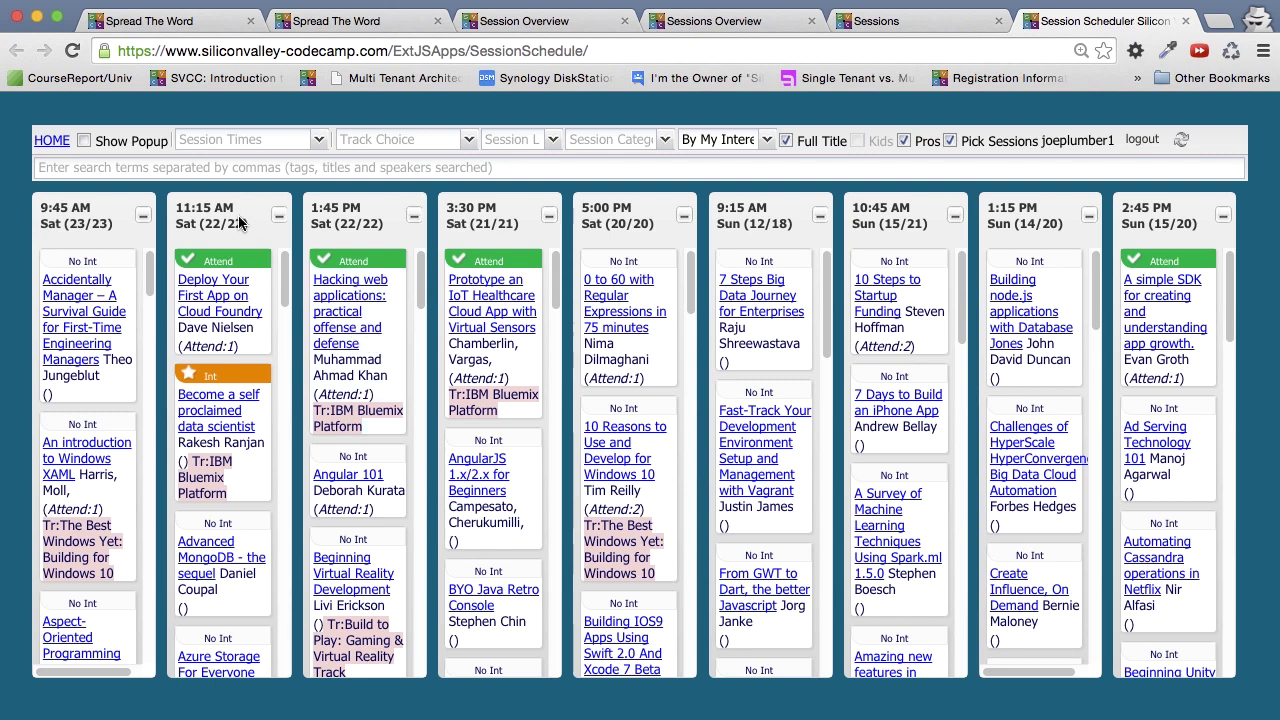
Search the planner's sessions for "javascript".
mouse_move(420, 297)
mouse_down()
mouse_move(407, 642)
mouse_move(433, 288)
mouse_up()
click(429, 169)
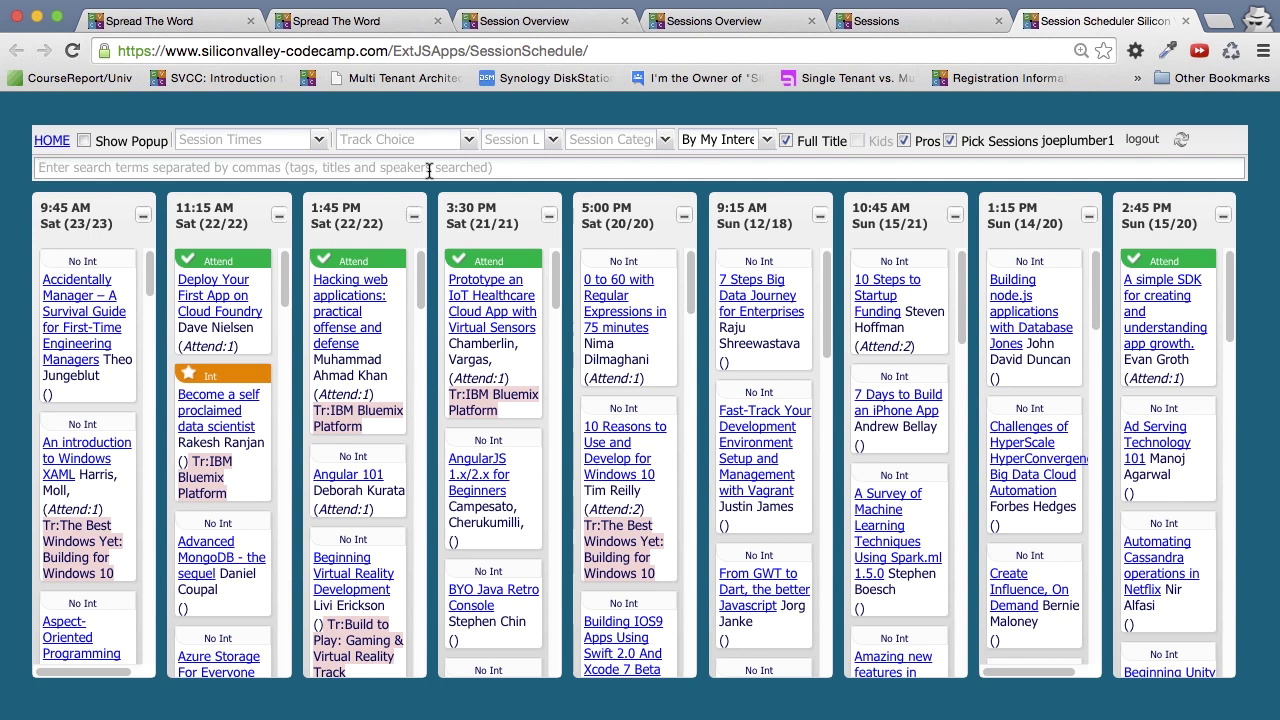
text(jav)
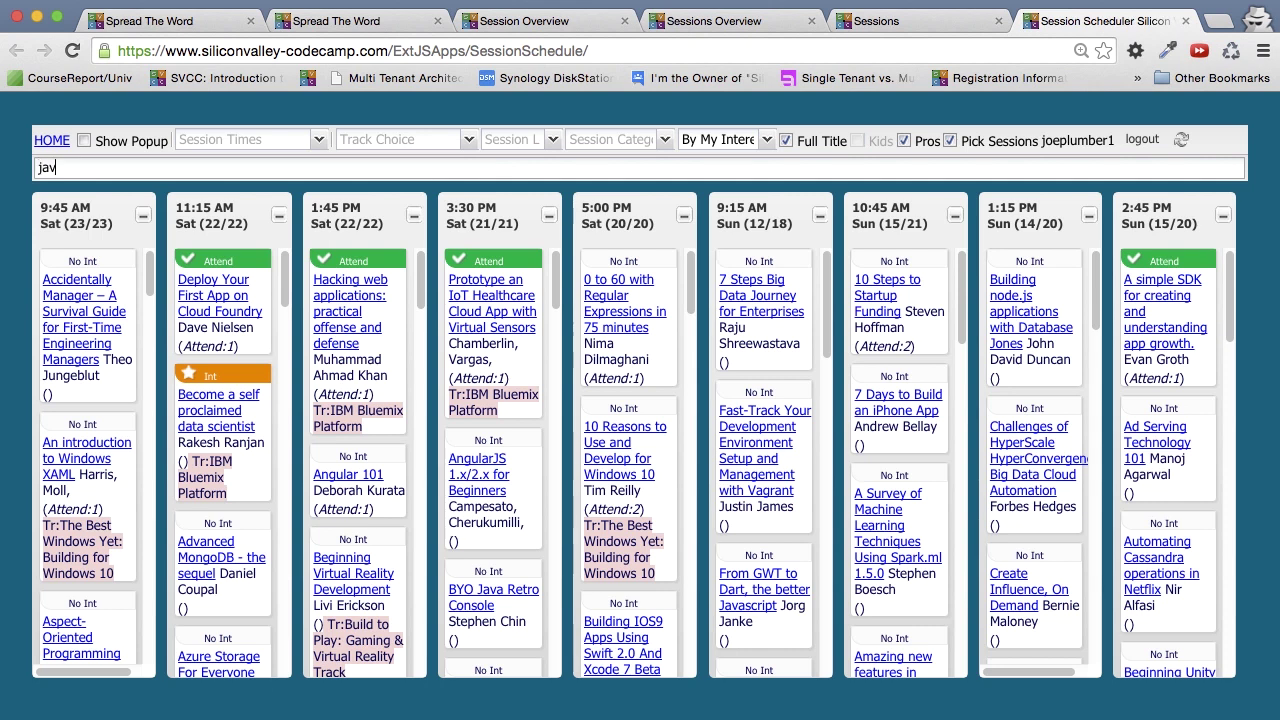
text(ascript)
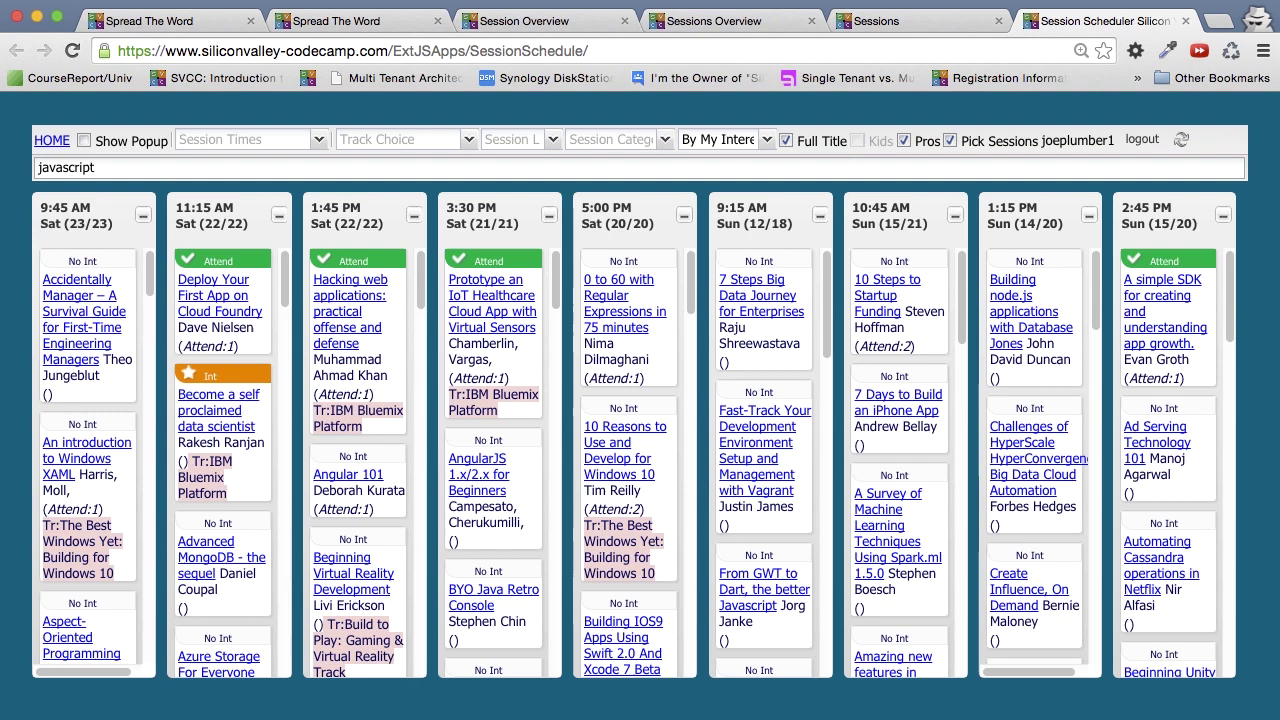
key(Return)
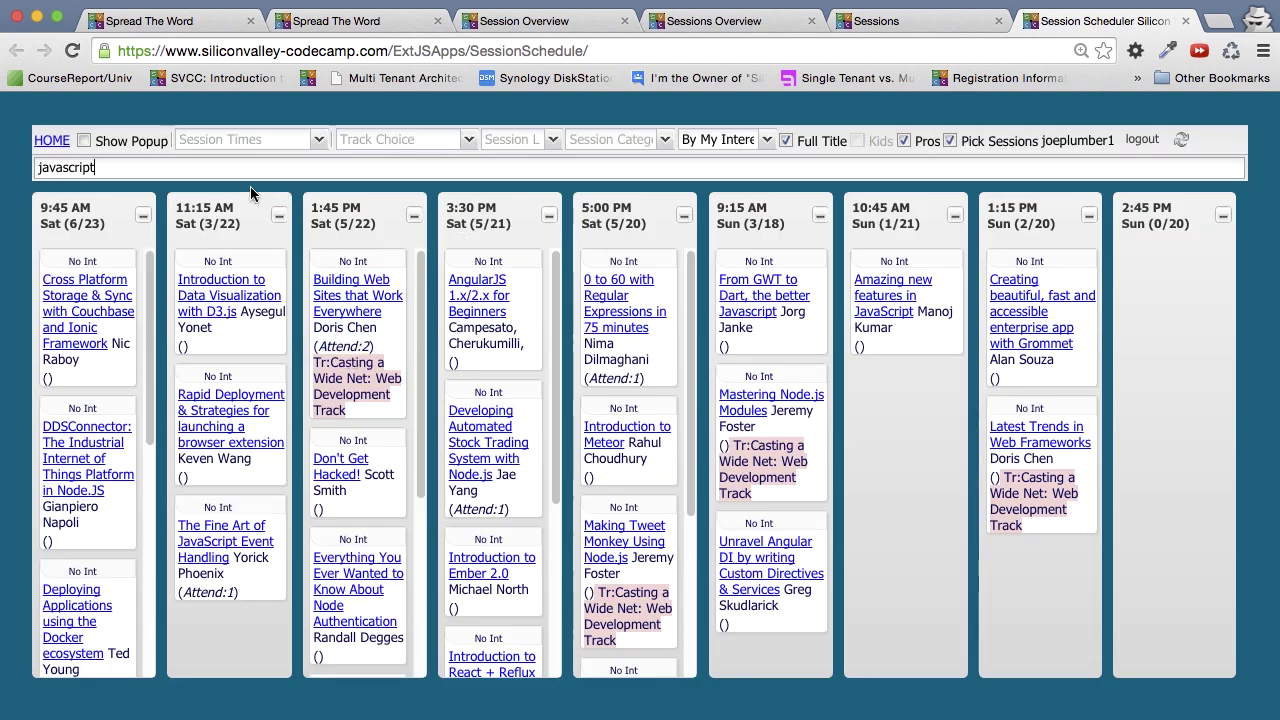
Replace the search term with "docker" to show only the matching sessions.
key(super+a)
text(do)
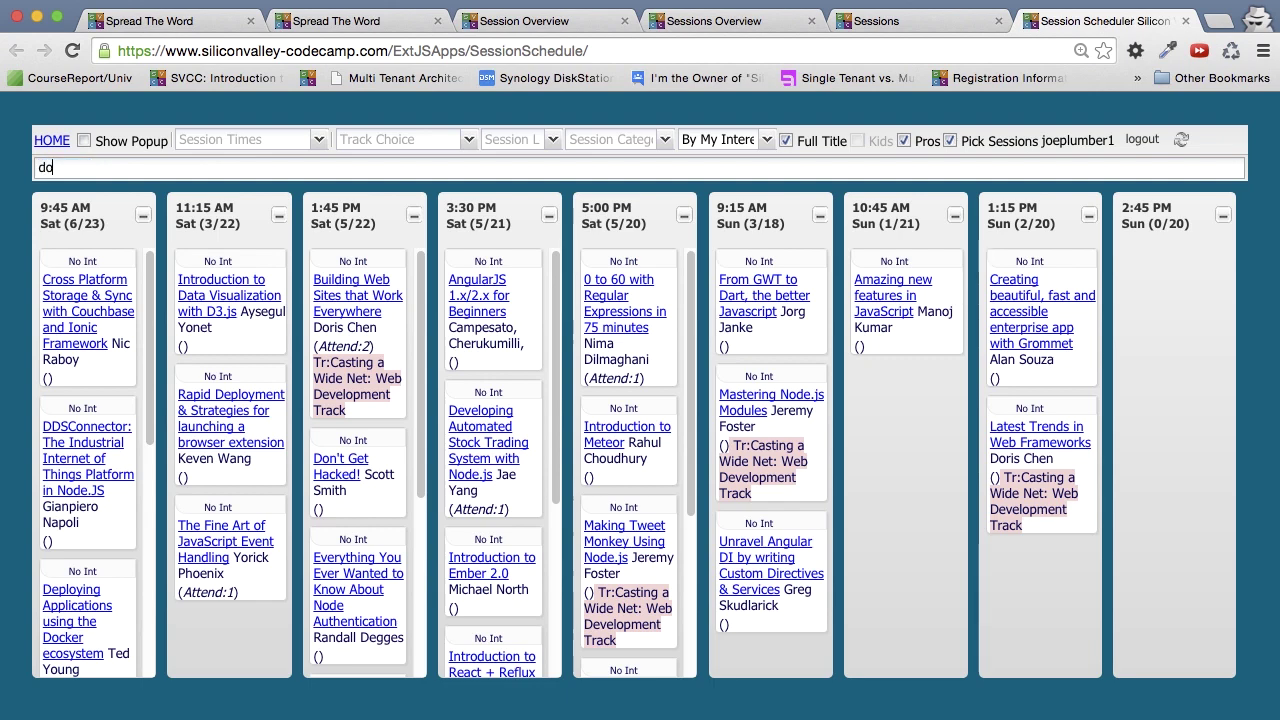
text(cker)
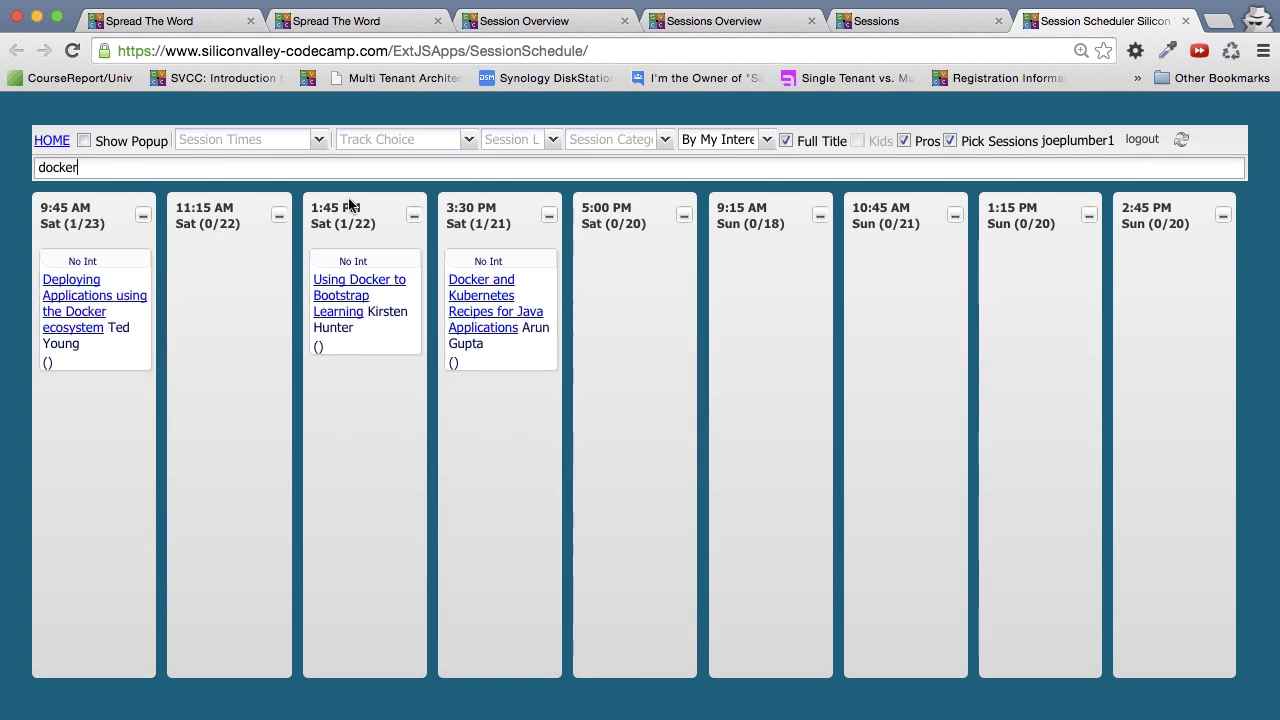
Clear the "docker" search and search the sessions for "ios".
key(super+a)
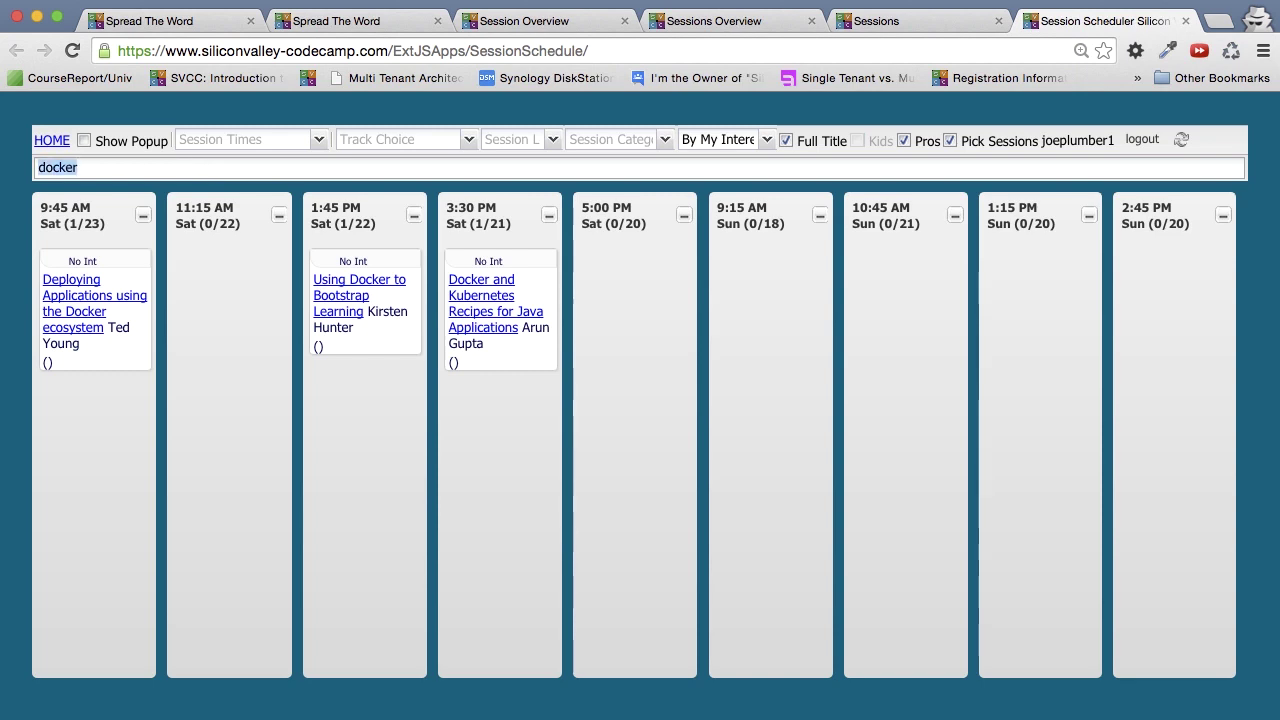
key(BackSpace)
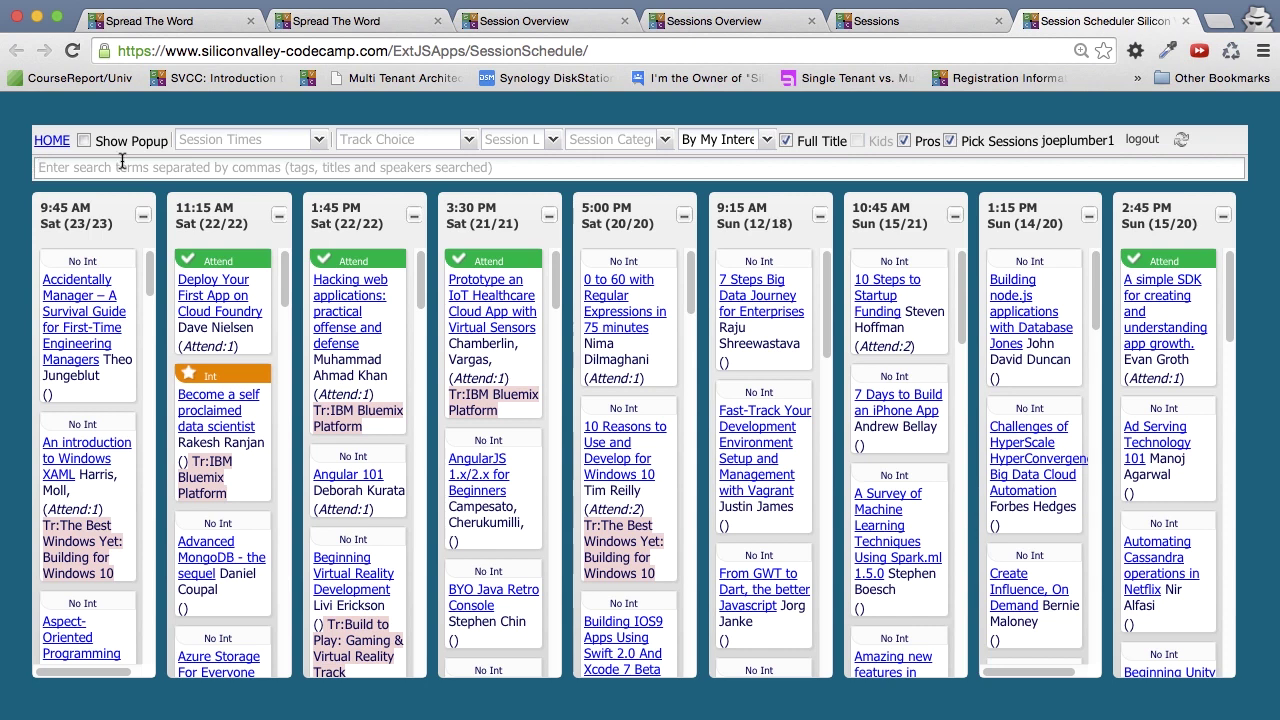
text(ios)
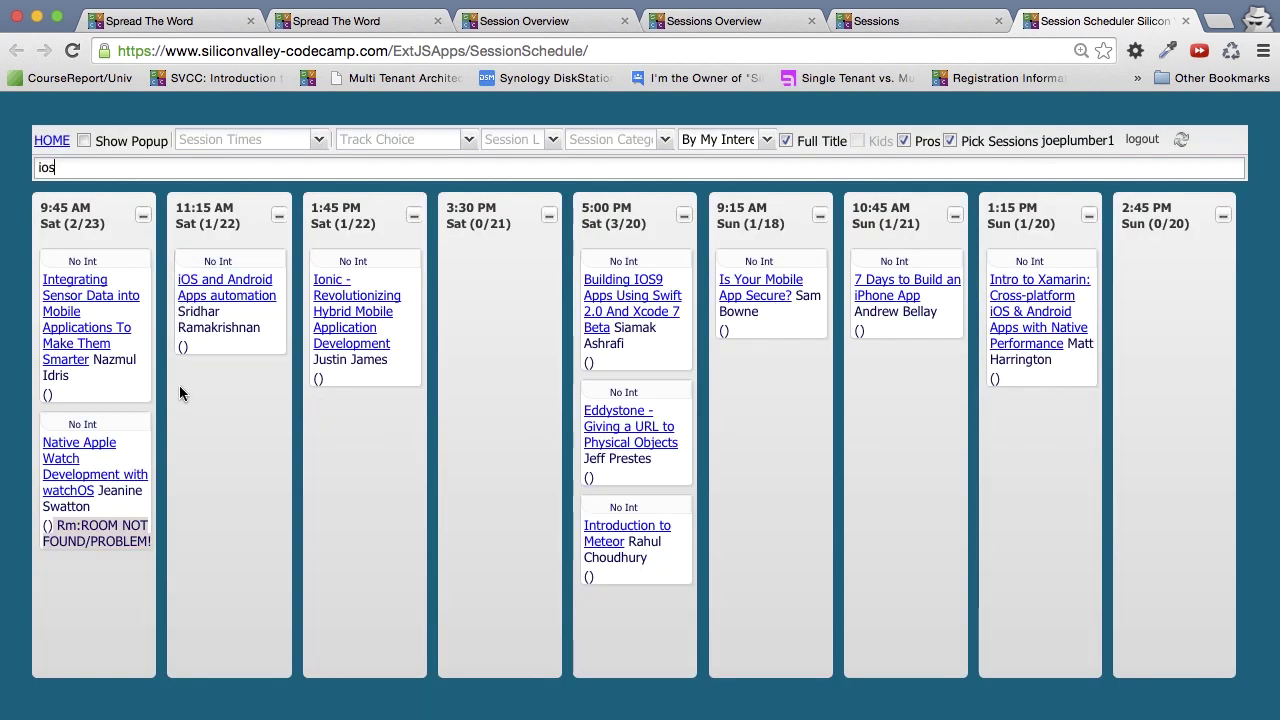
In Saturday's 9:45 AM slot, mark the sensor data integration session as Attend and the Native Apple Watch session as interested.
click(103, 263)
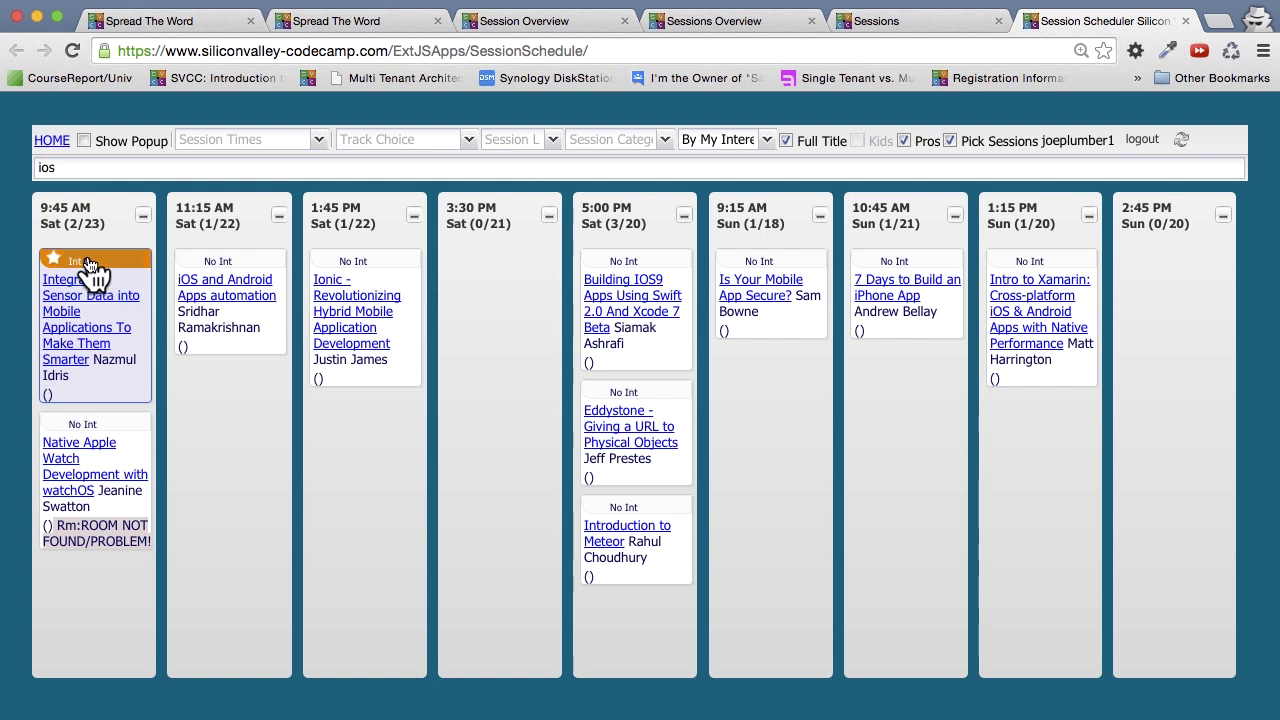
click(89, 264)
click(88, 264)
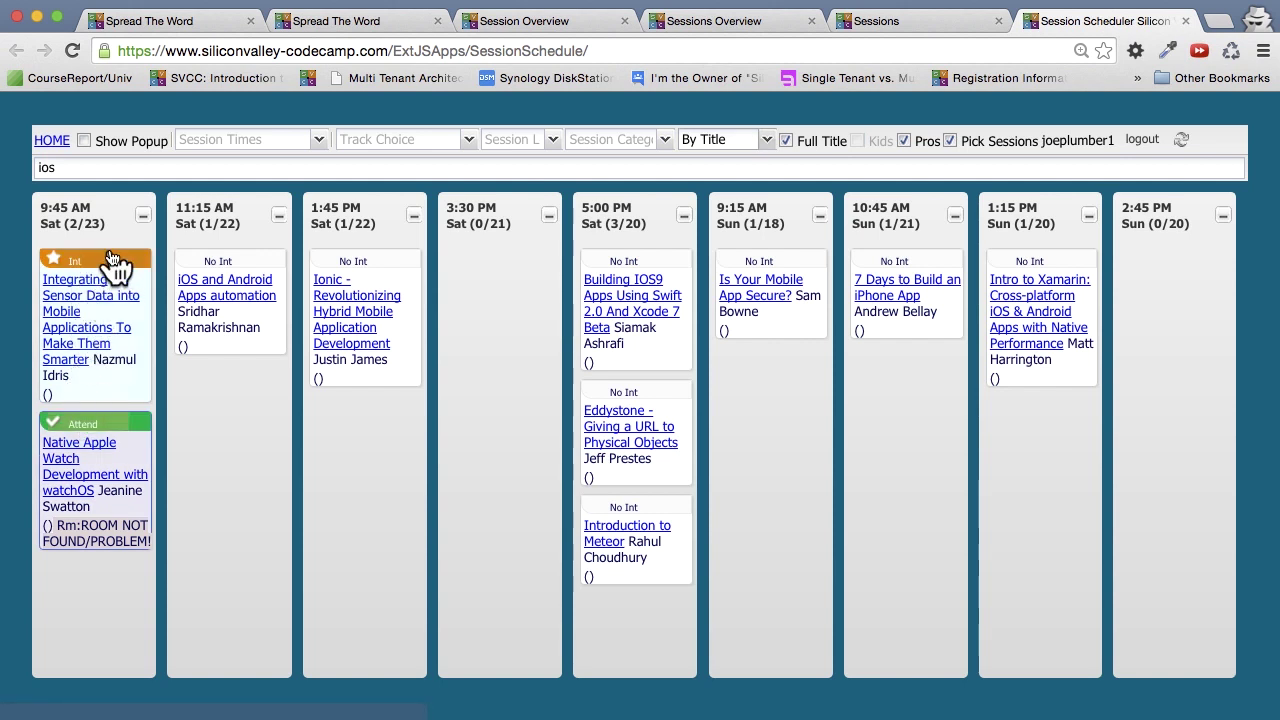
click(112, 261)
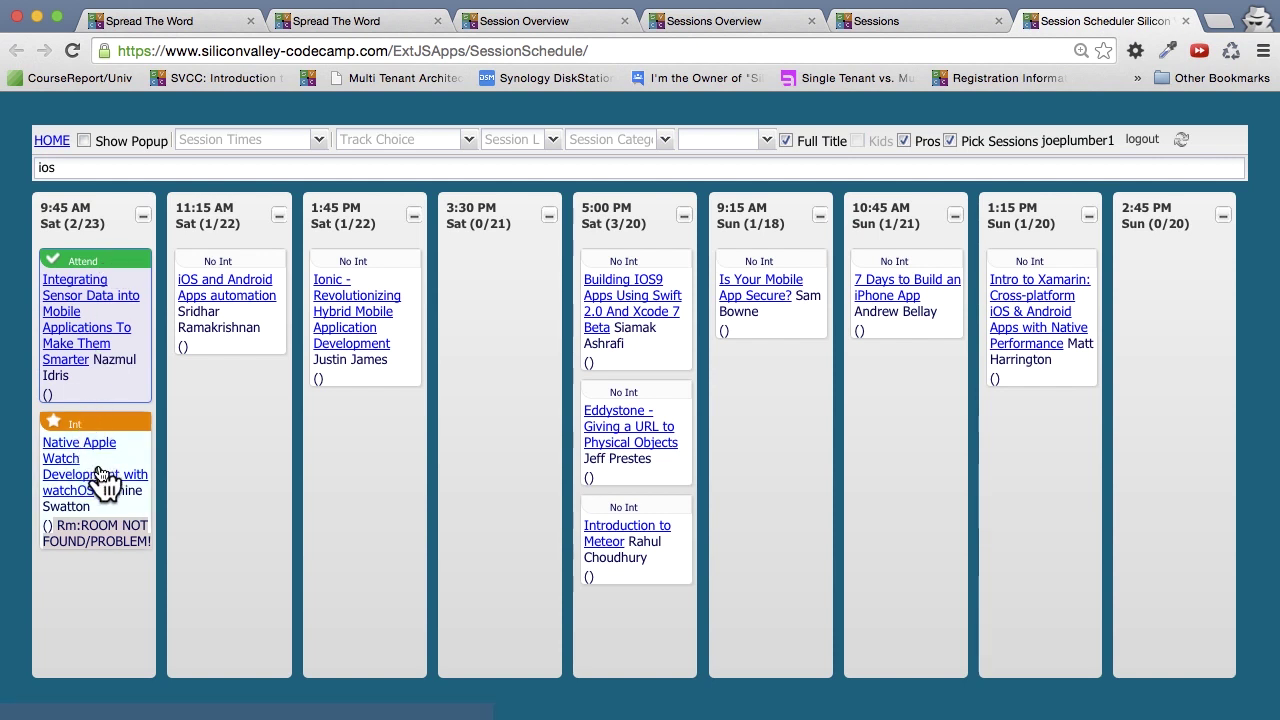
In Saturday's 5:00 PM slot, mark the Building IOS9 Apps and Eddystone sessions as interested and Introduction to Meteor as Attend.
click(620, 398)
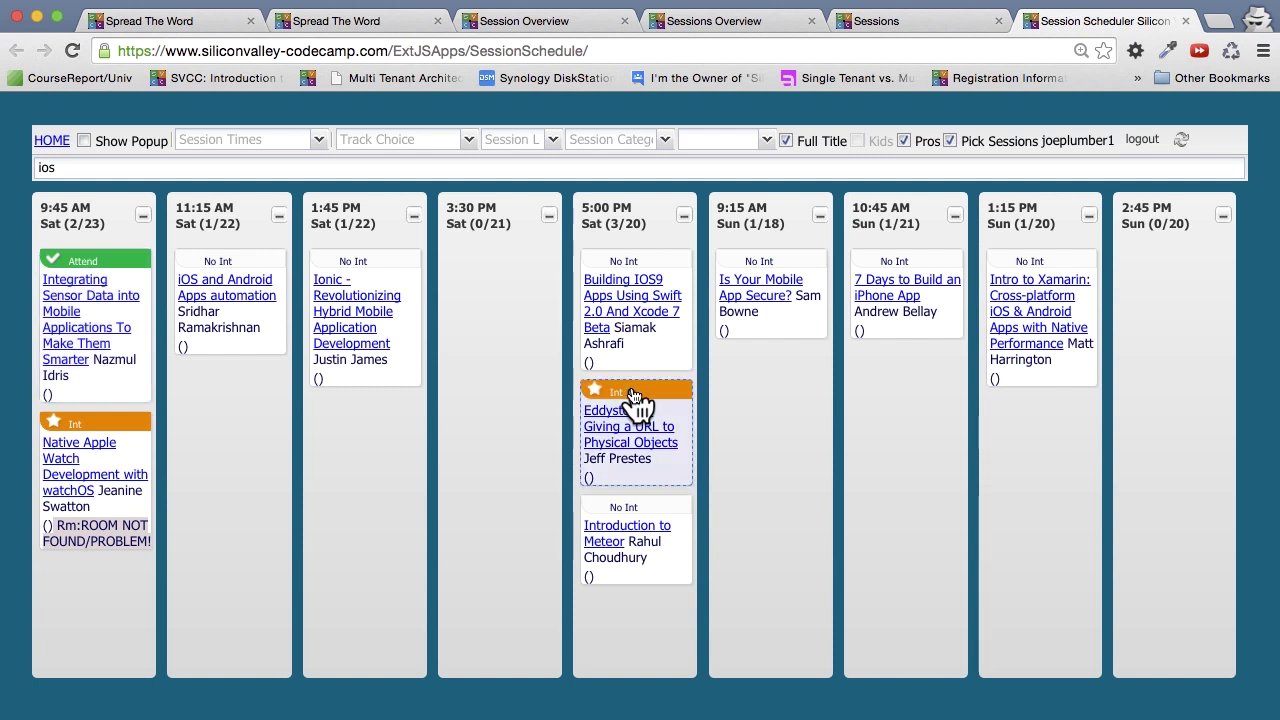
click(632, 394)
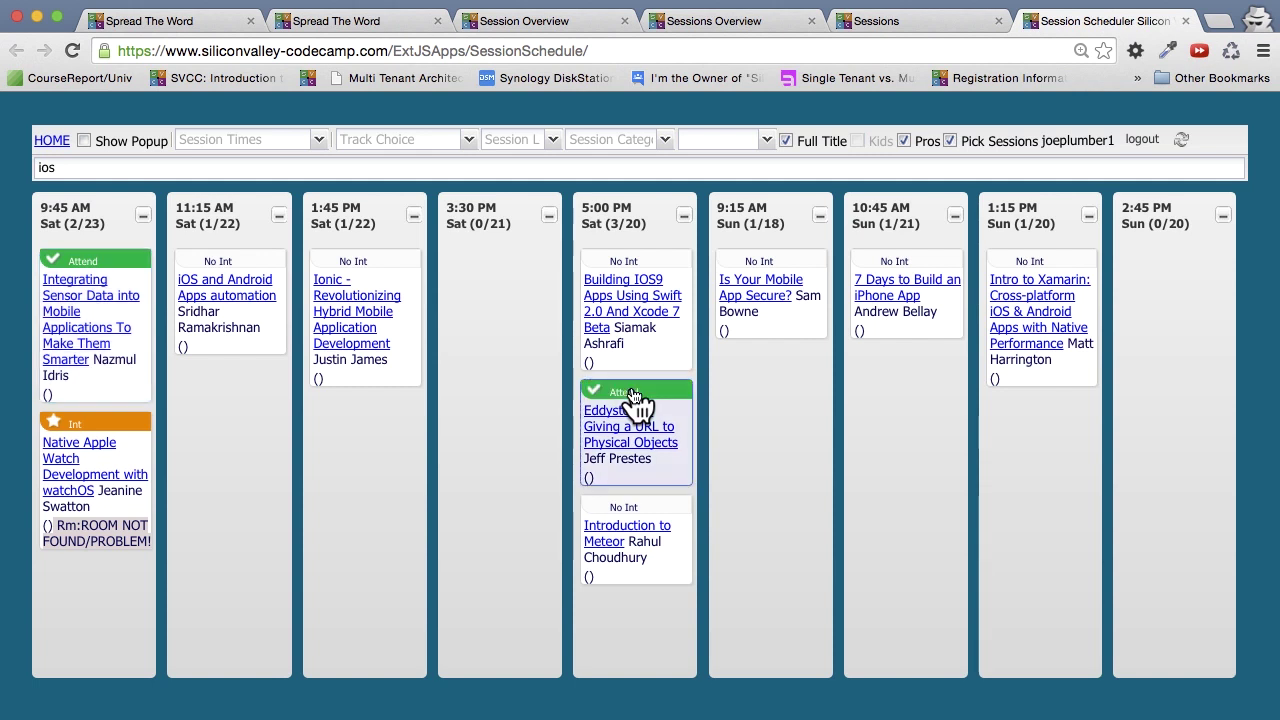
click(640, 262)
click(640, 262)
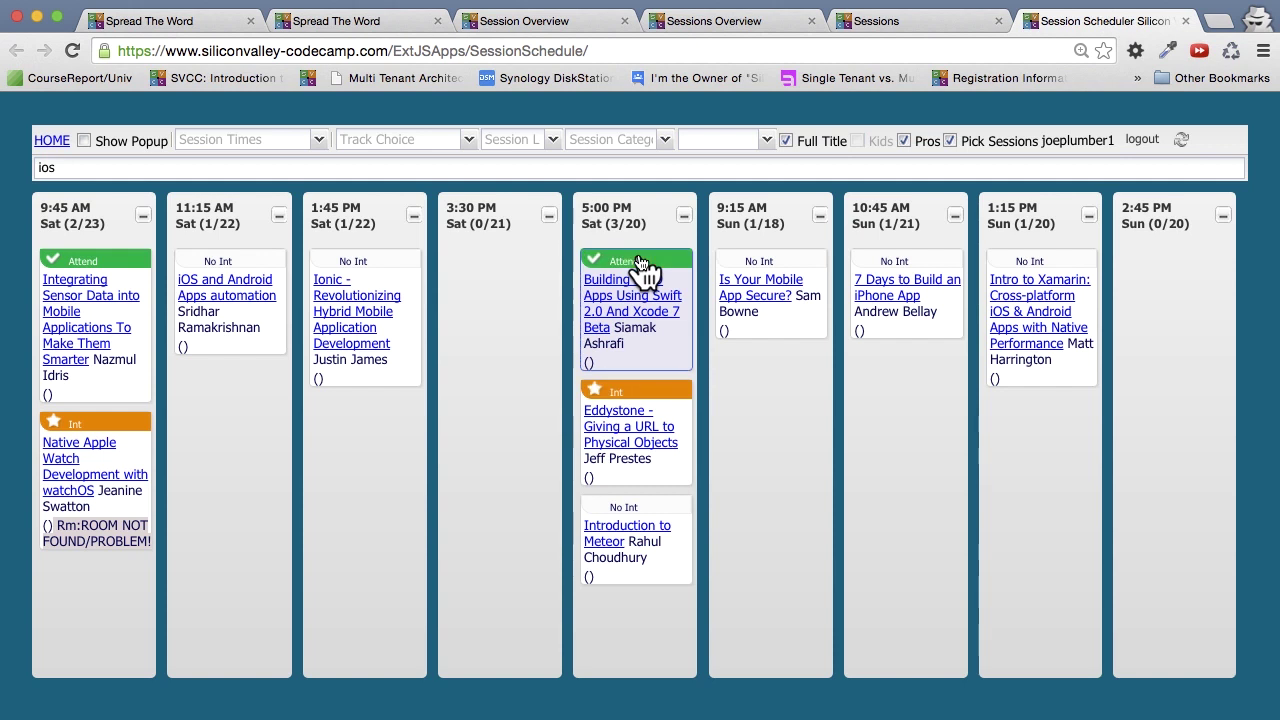
click(641, 510)
click(641, 510)
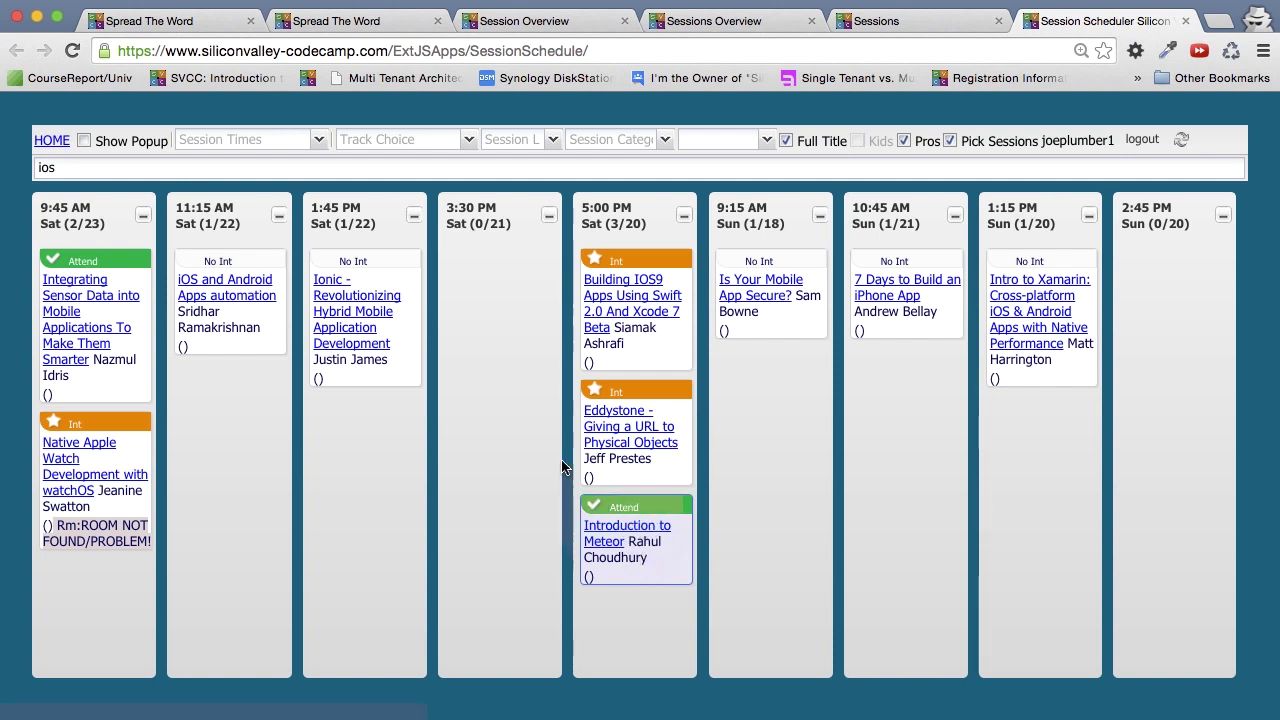
Clear the "ios" search term and filter the sessions by the Windows Azure track.
click(134, 160)
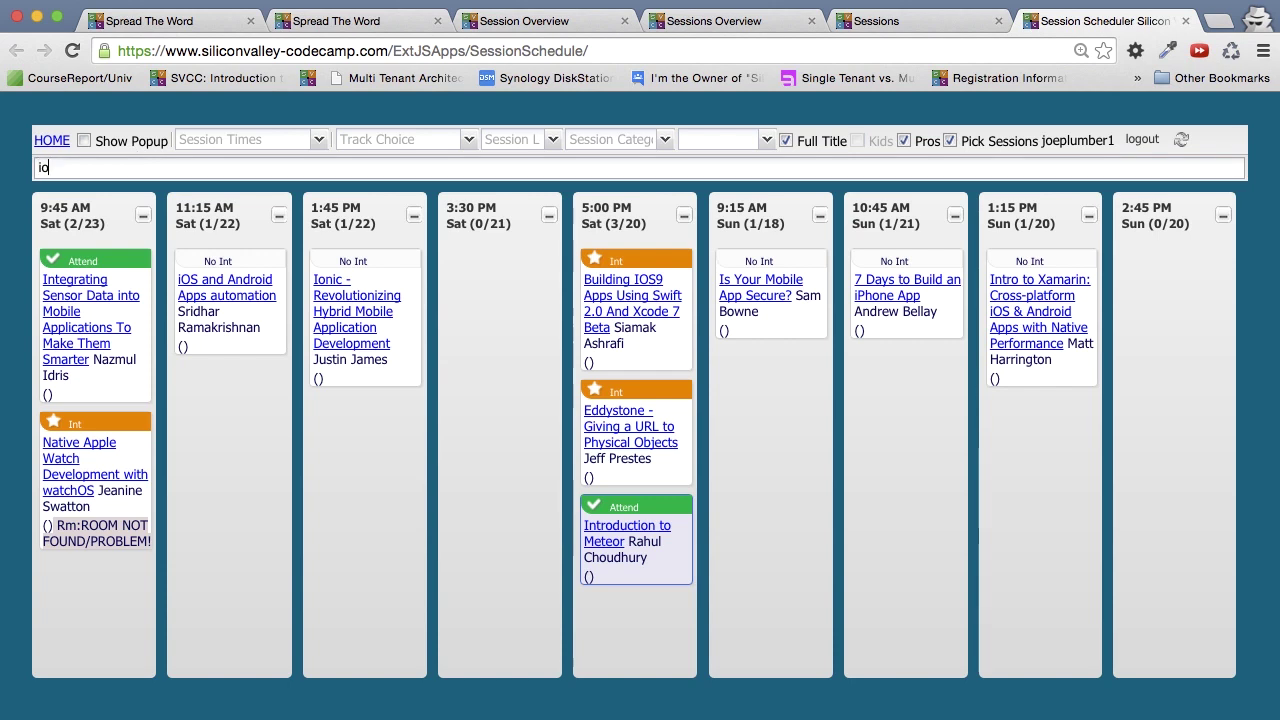
key(BackSpace)
key(BackSpace)
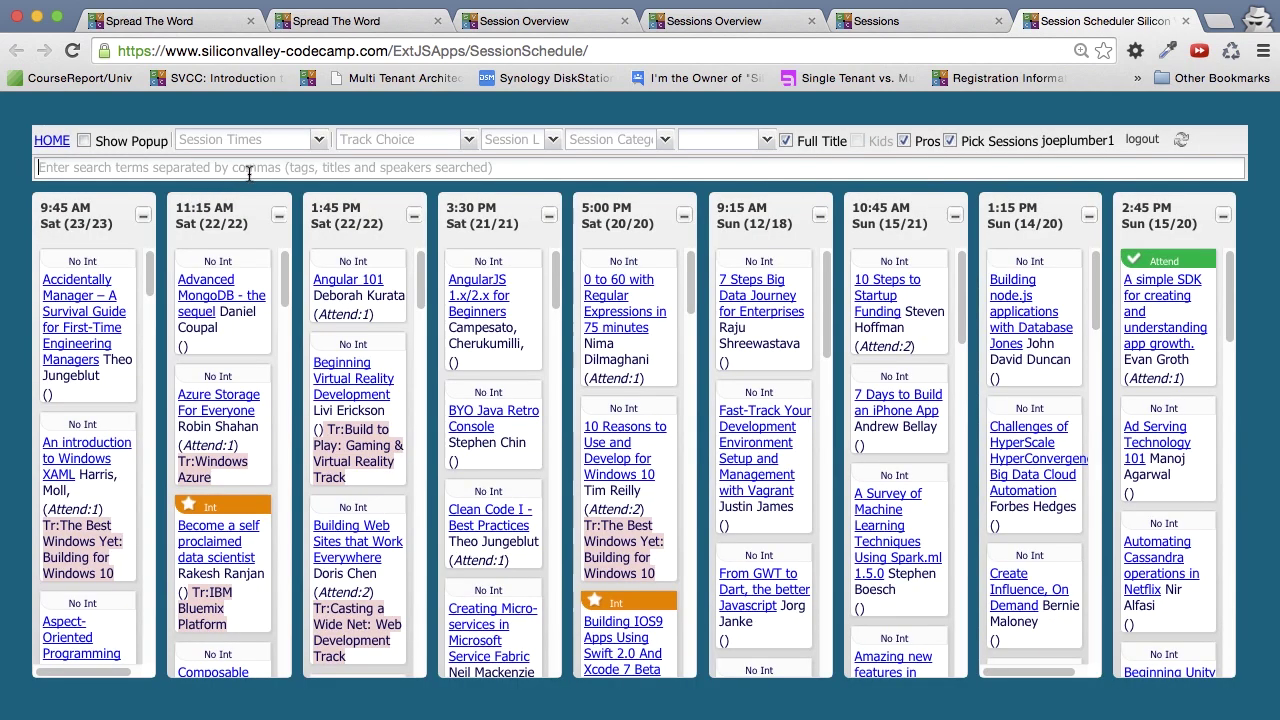
click(469, 141)
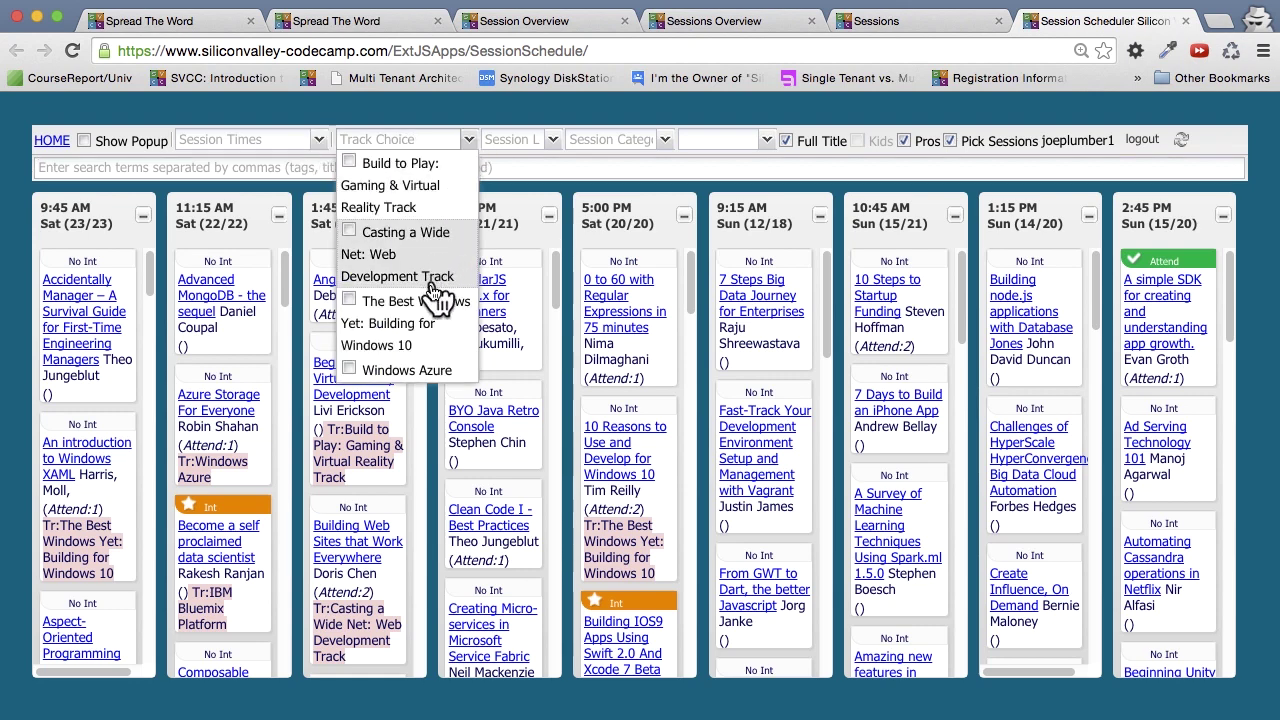
click(400, 371)
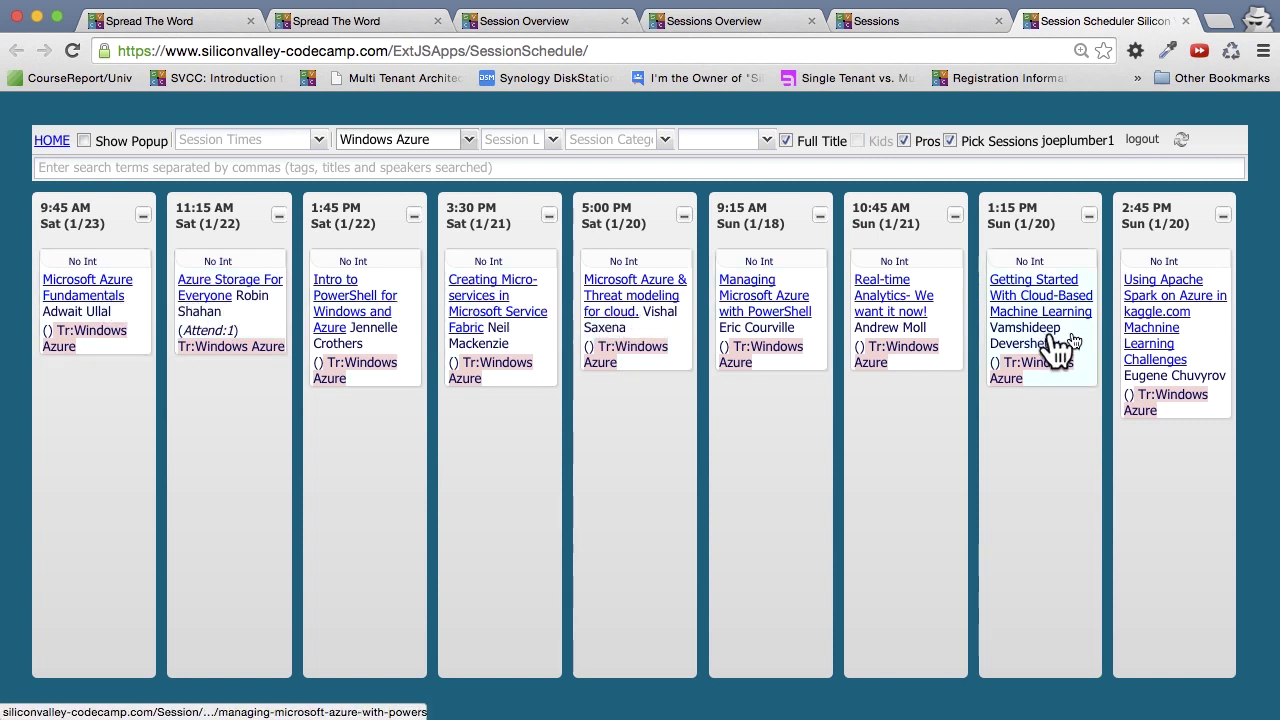
Add the Advanced session level to the Windows Azure track filter.
click(470, 141)
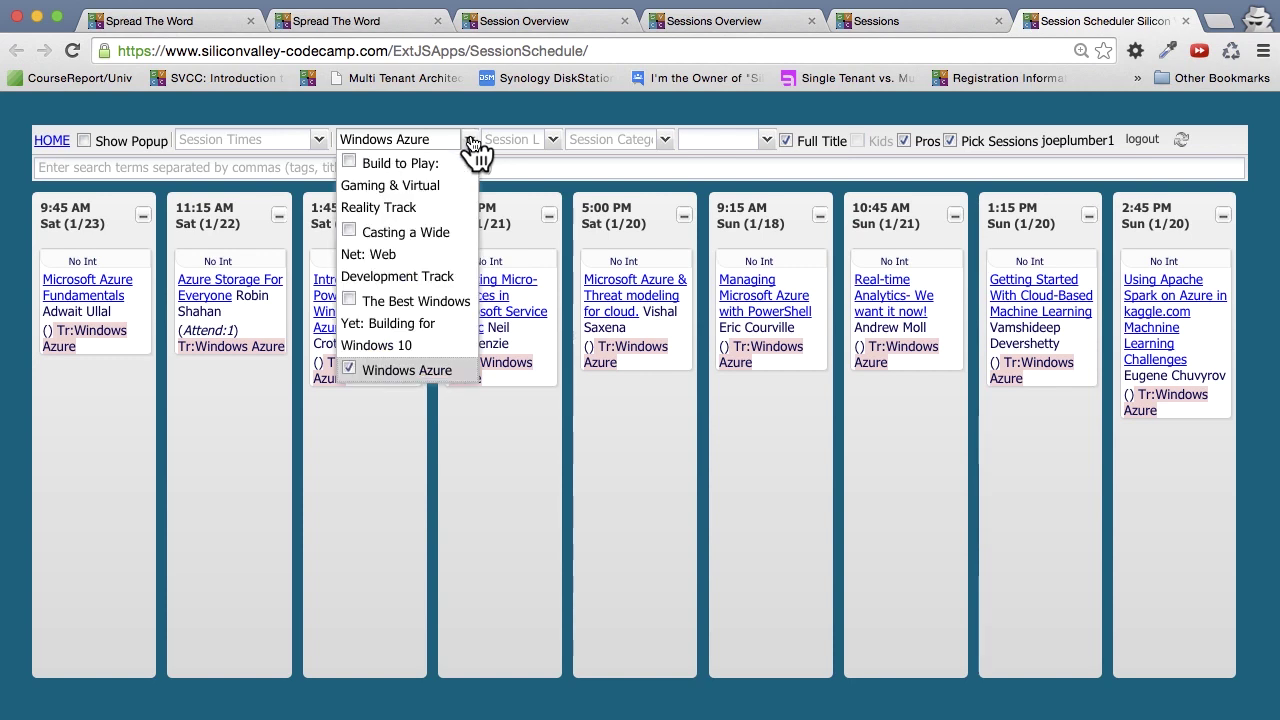
click(555, 140)
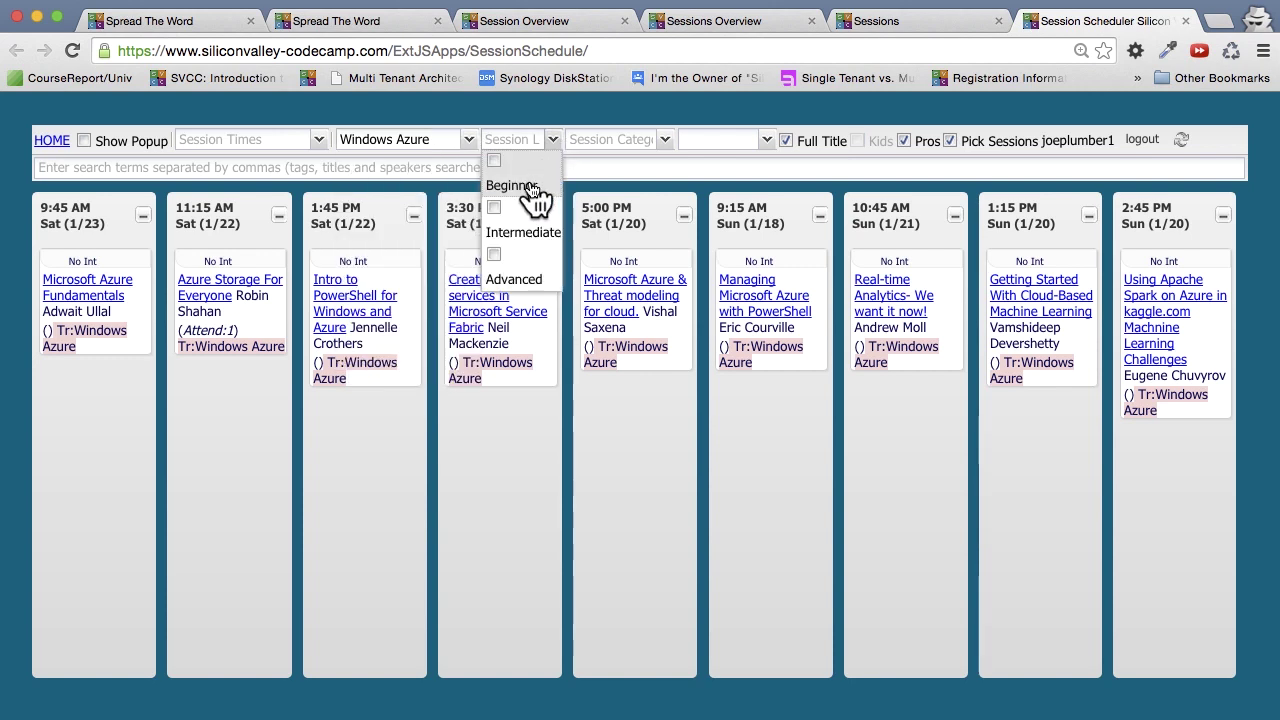
click(494, 258)
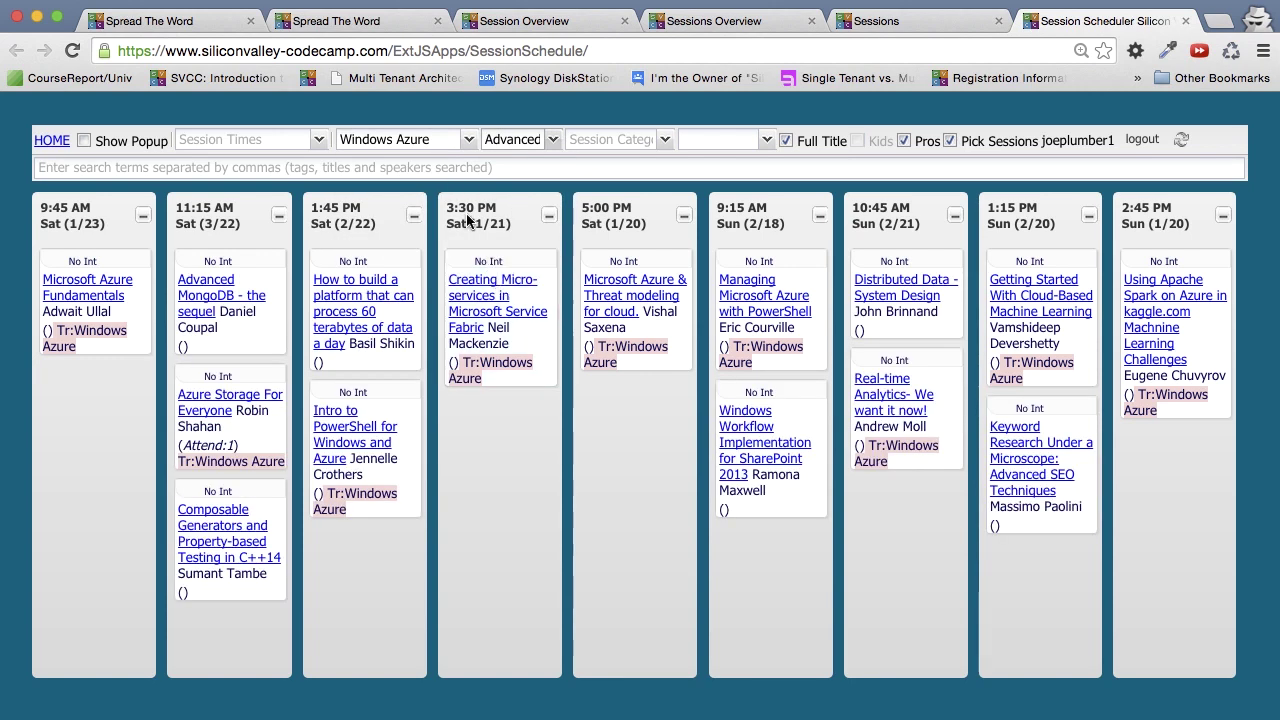
Remove the Windows Azure track filter and the Advanced level filter.
click(468, 140)
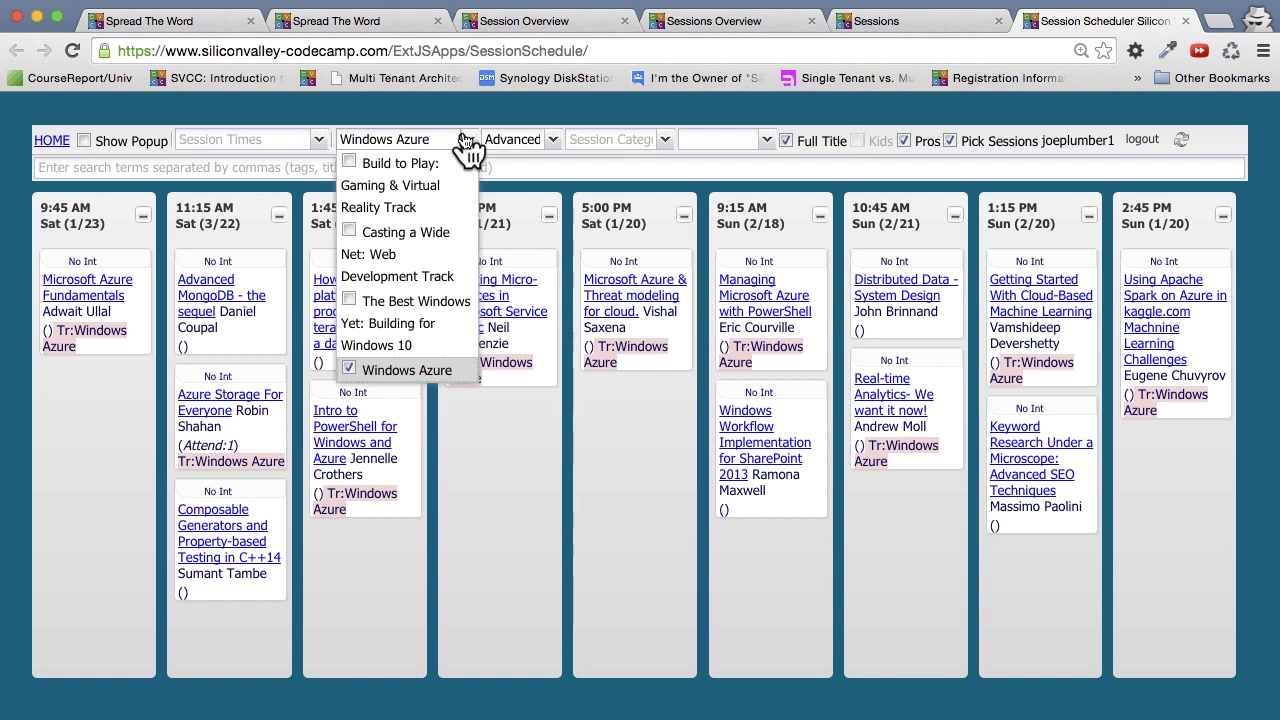
click(352, 369)
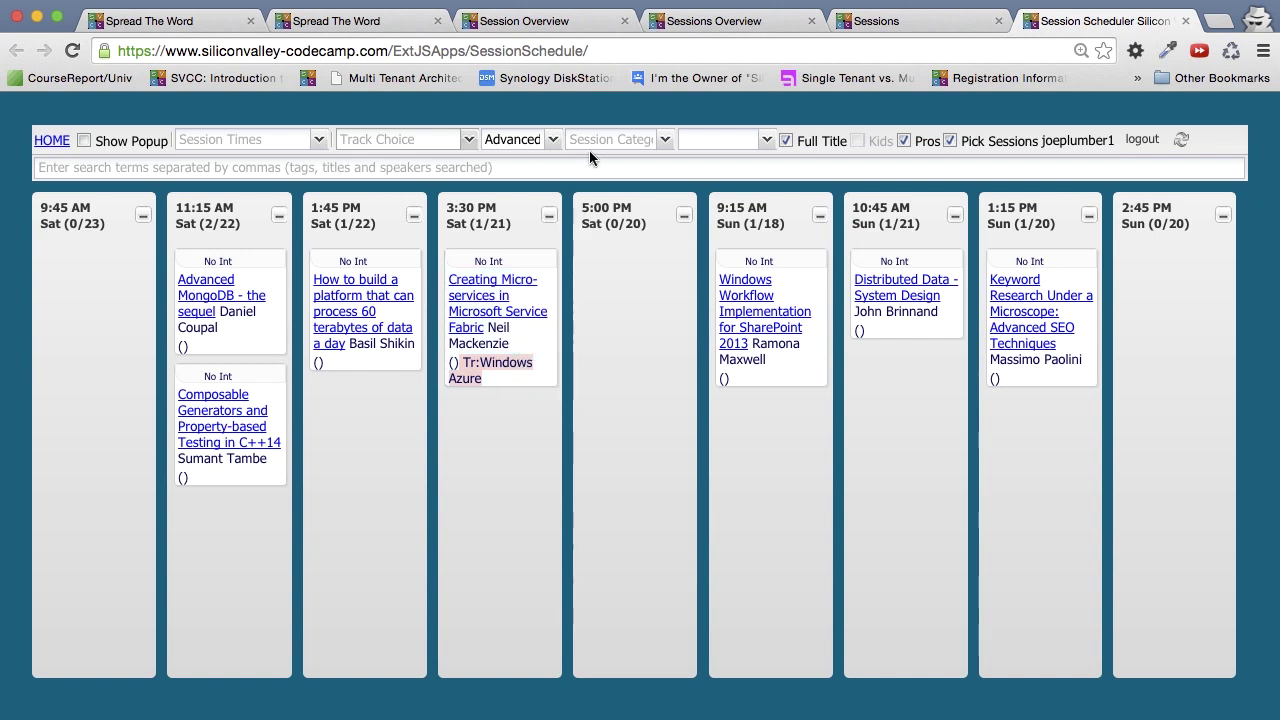
click(554, 141)
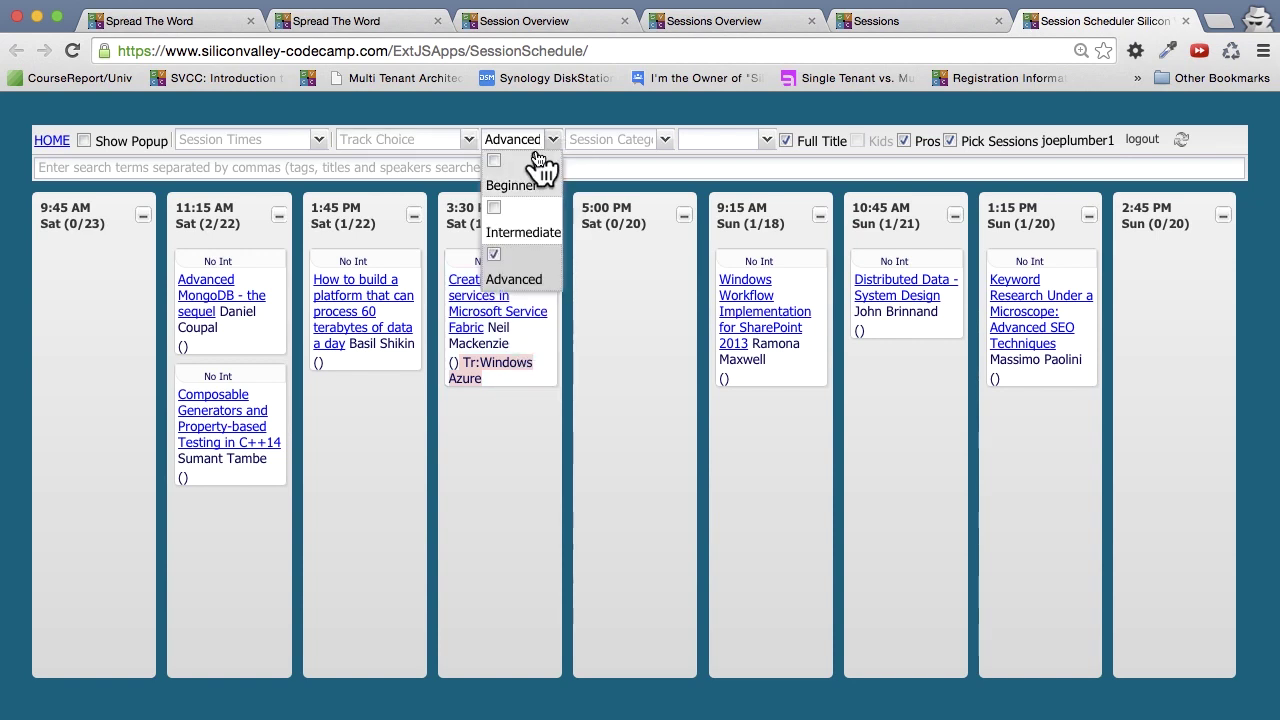
click(485, 262)
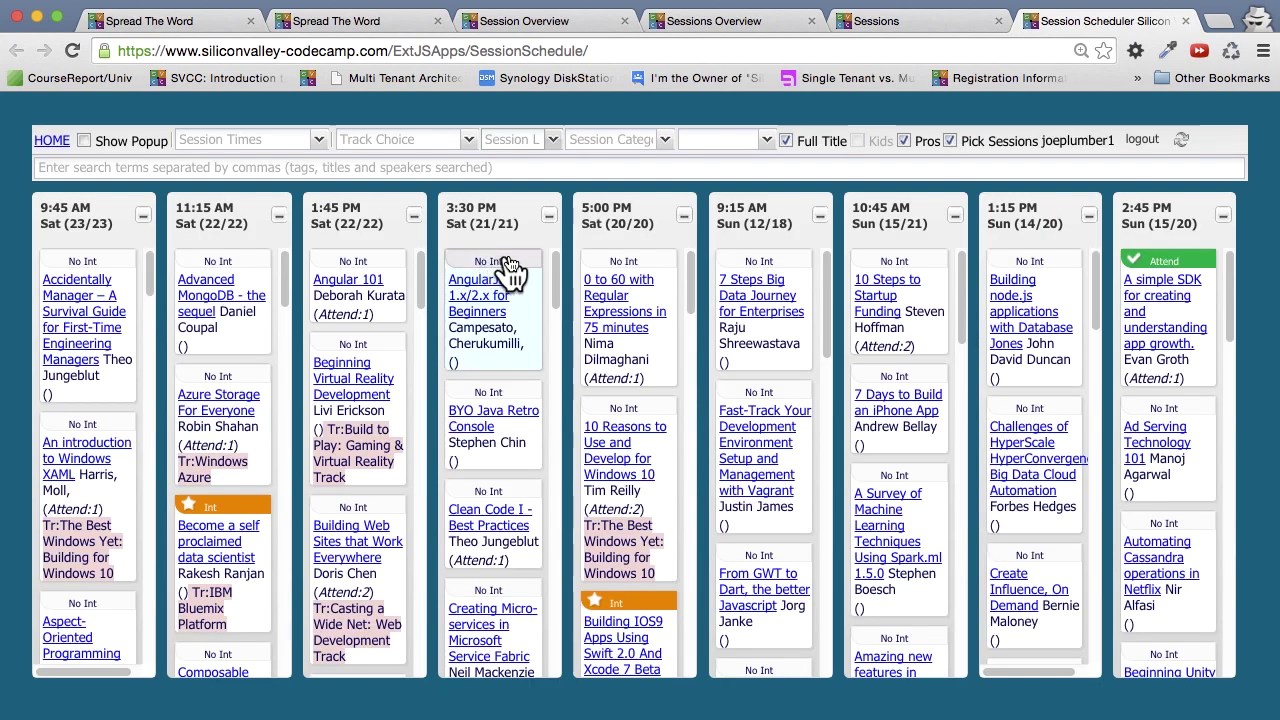
Filter the sessions by the Database category, review them, and remove that category filter.
click(664, 140)
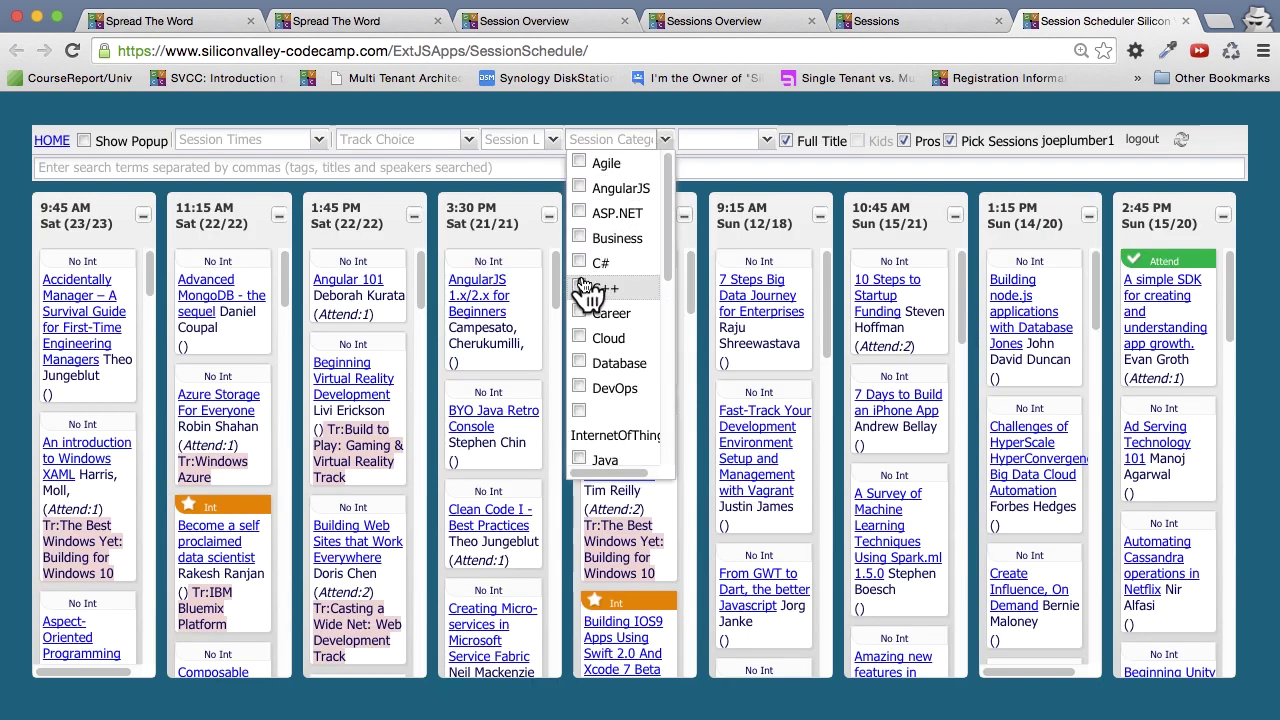
click(579, 363)
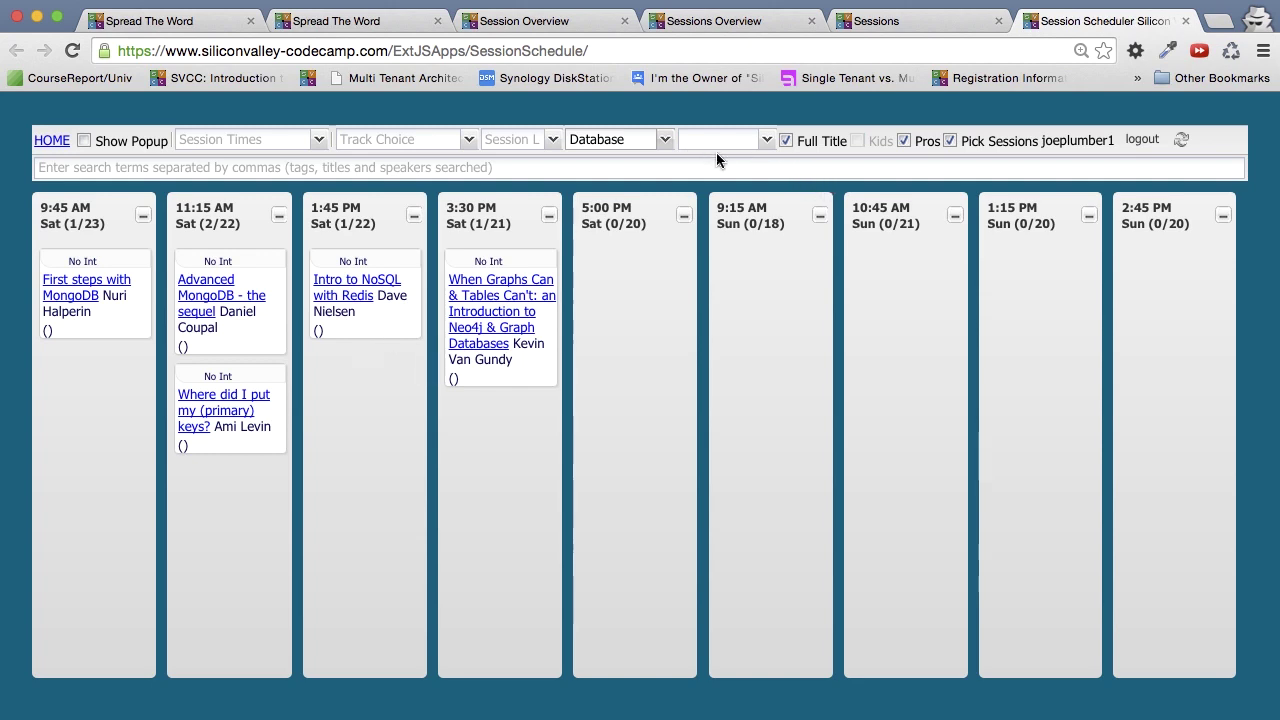
click(665, 141)
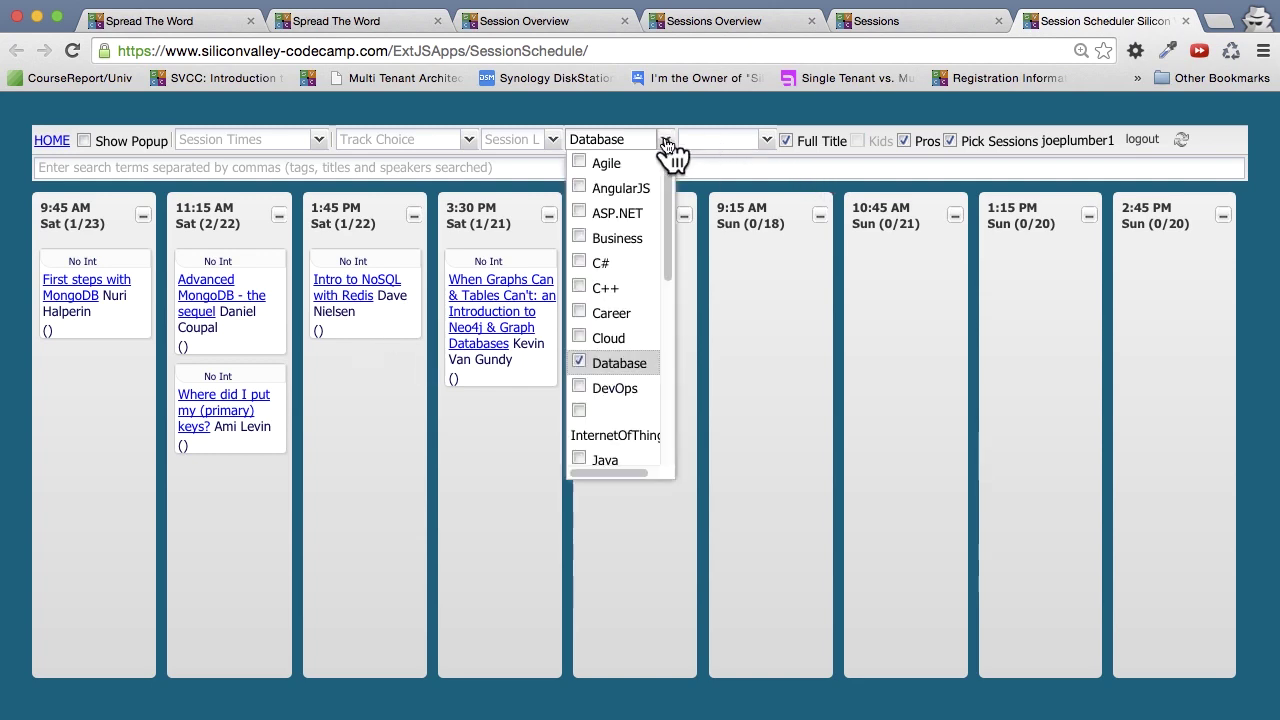
click(580, 360)
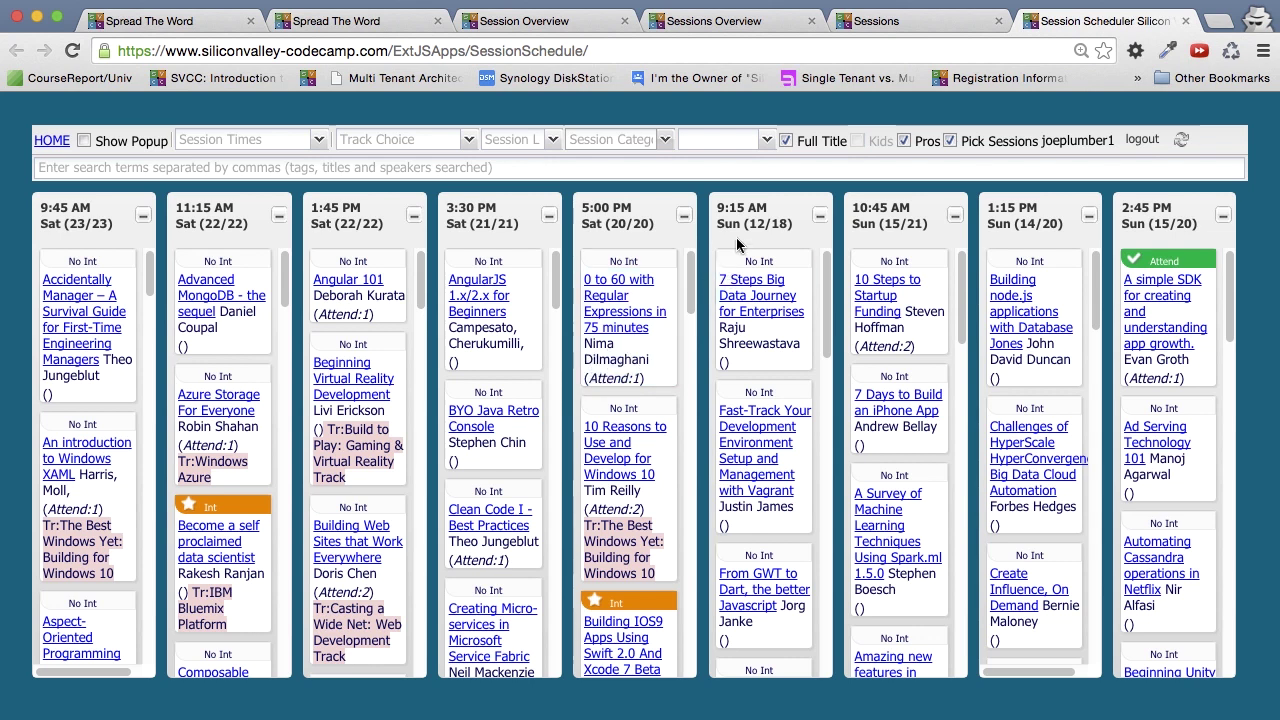
Turn off full session titles and look through Saturday's 5:00 PM sessions in the compact view.
click(786, 141)
click(786, 141)
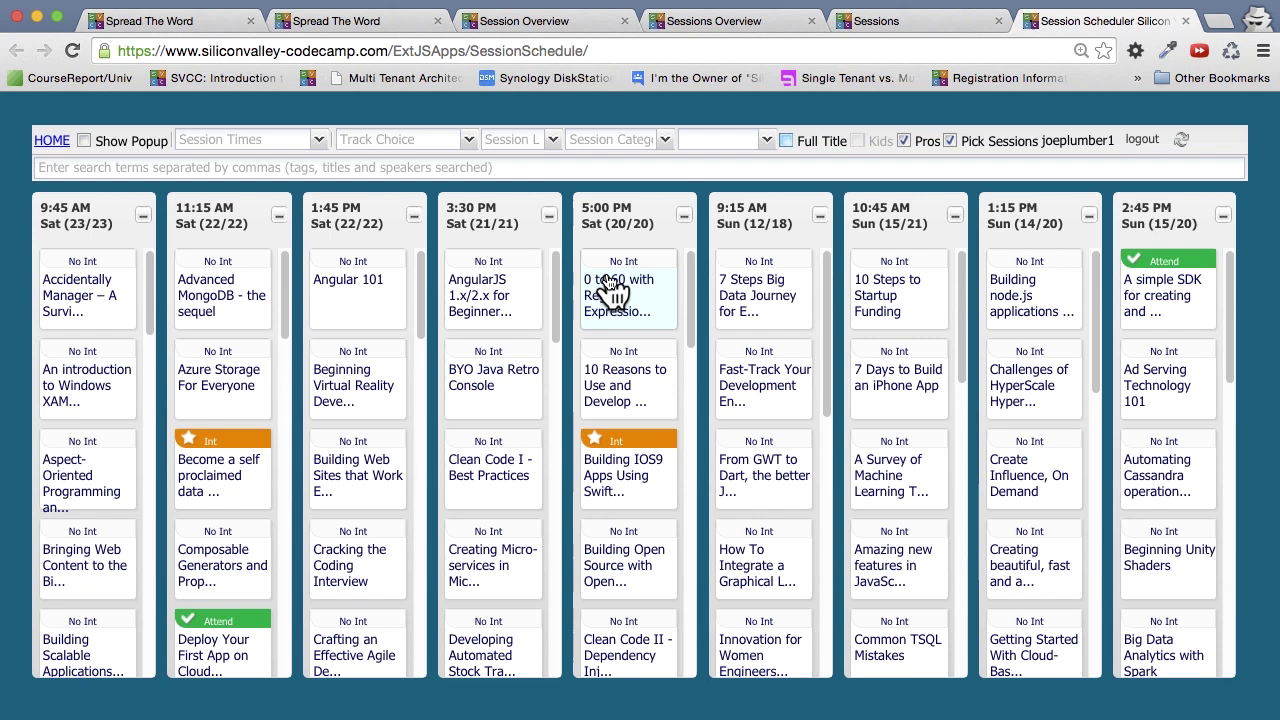
scroll(614, 334, down, 8)
scroll(612, 335, up, 7)
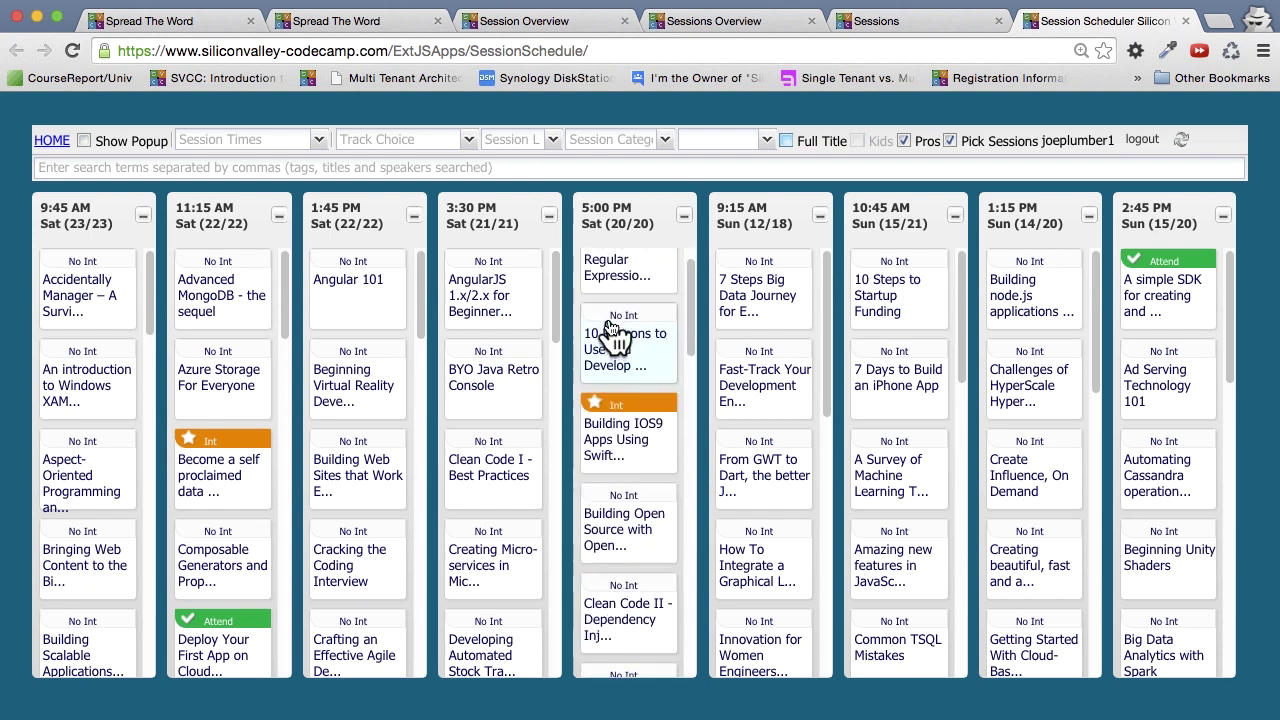
scroll(612, 330, up, 1)
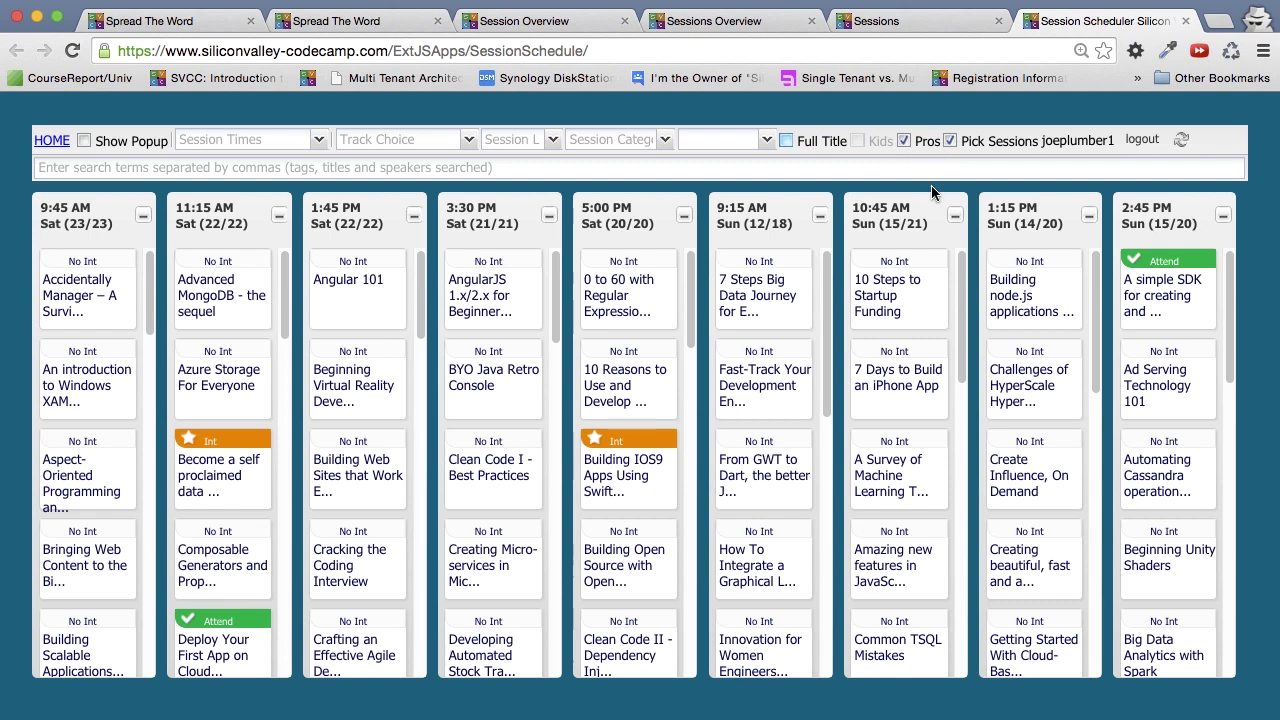
Mark the "10 Steps to Startup Funding" session in Sunday's 10:45 AM slot as Attend.
click(900, 263)
click(900, 263)
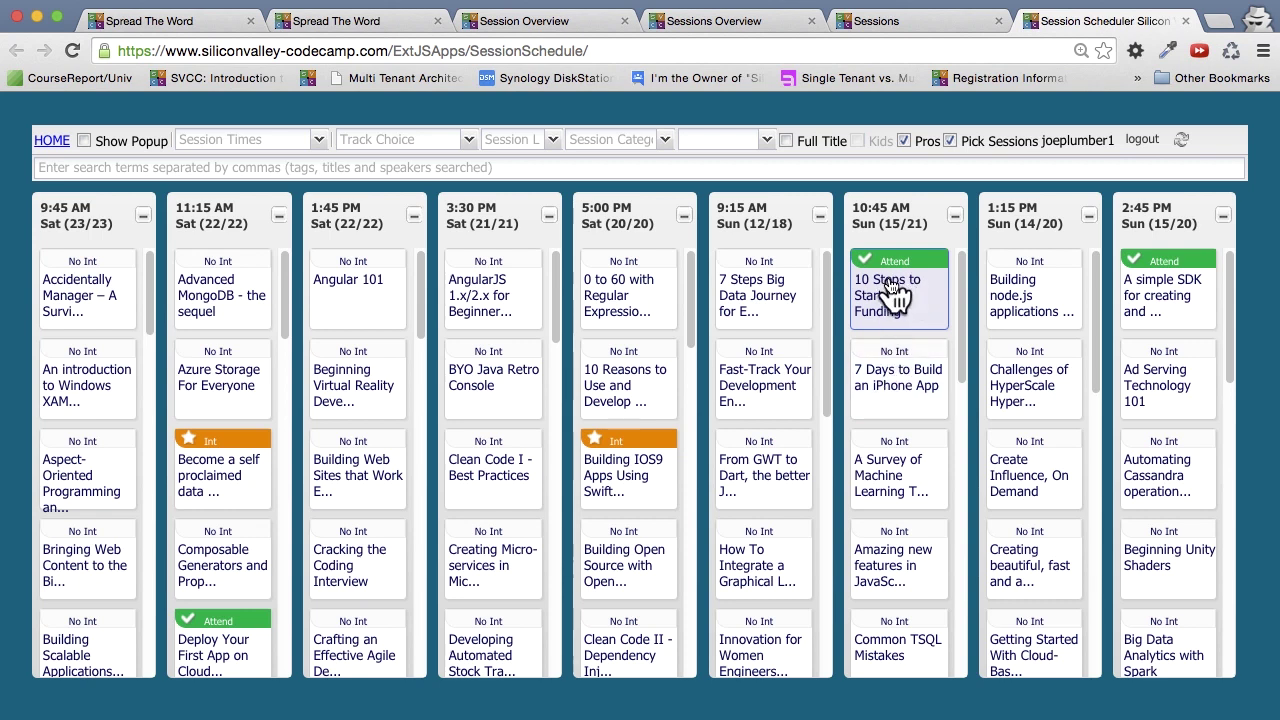
Turn off Pick Sessions and turn on Show Popup in the session schedule.
click(943, 137)
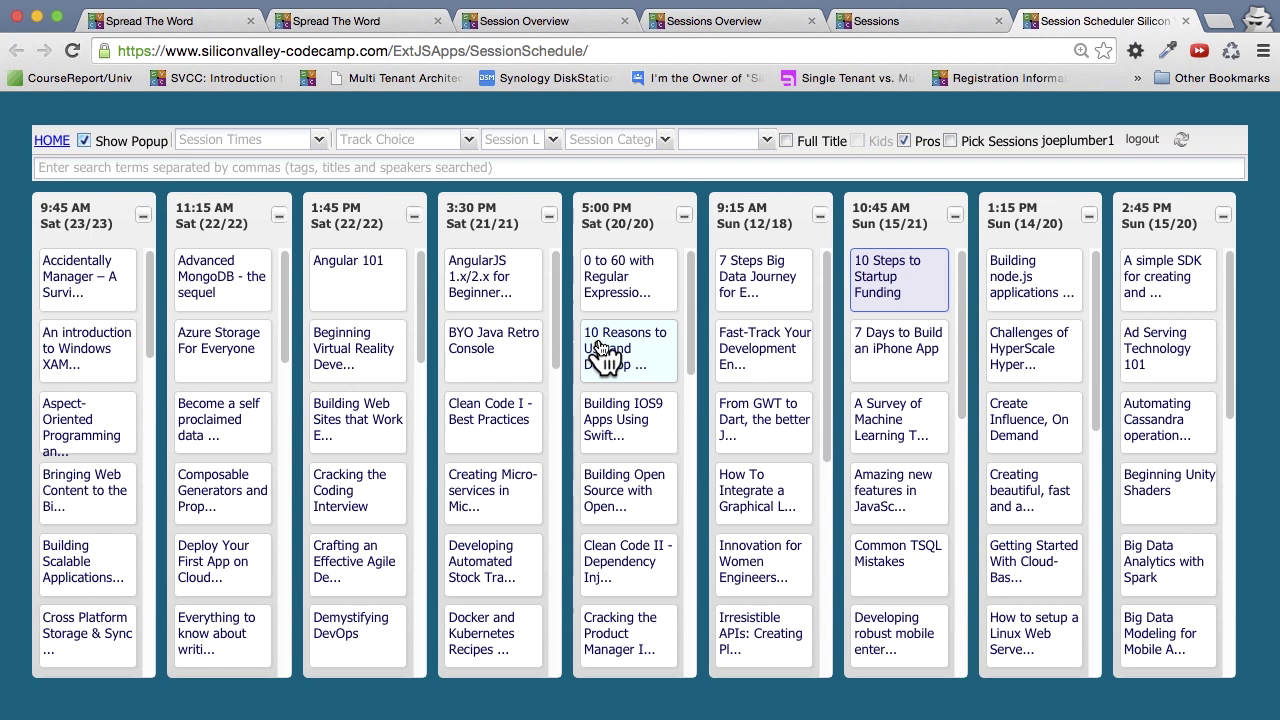
mouse_move(600, 347)
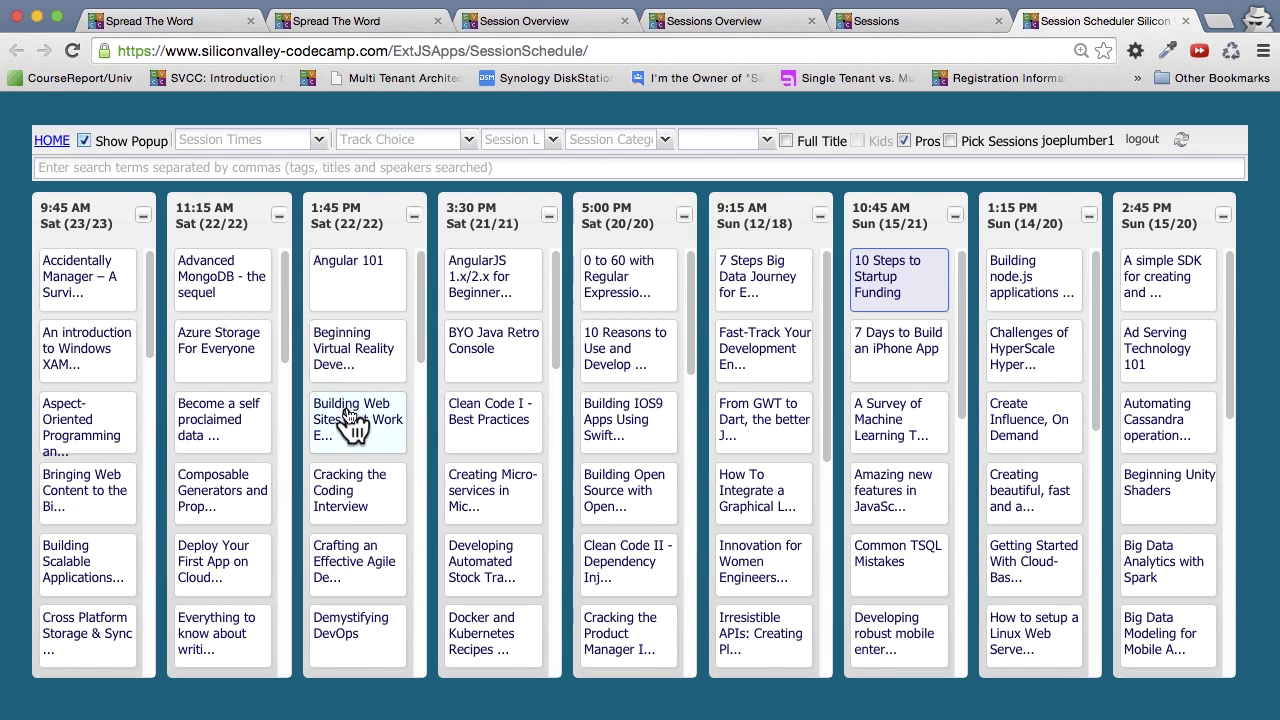
mouse_move(350, 422)
Return to the Code Camp home page and open Session Planner A (Tablet-Desktop).
click(54, 142)
mouse_move(240, 268)
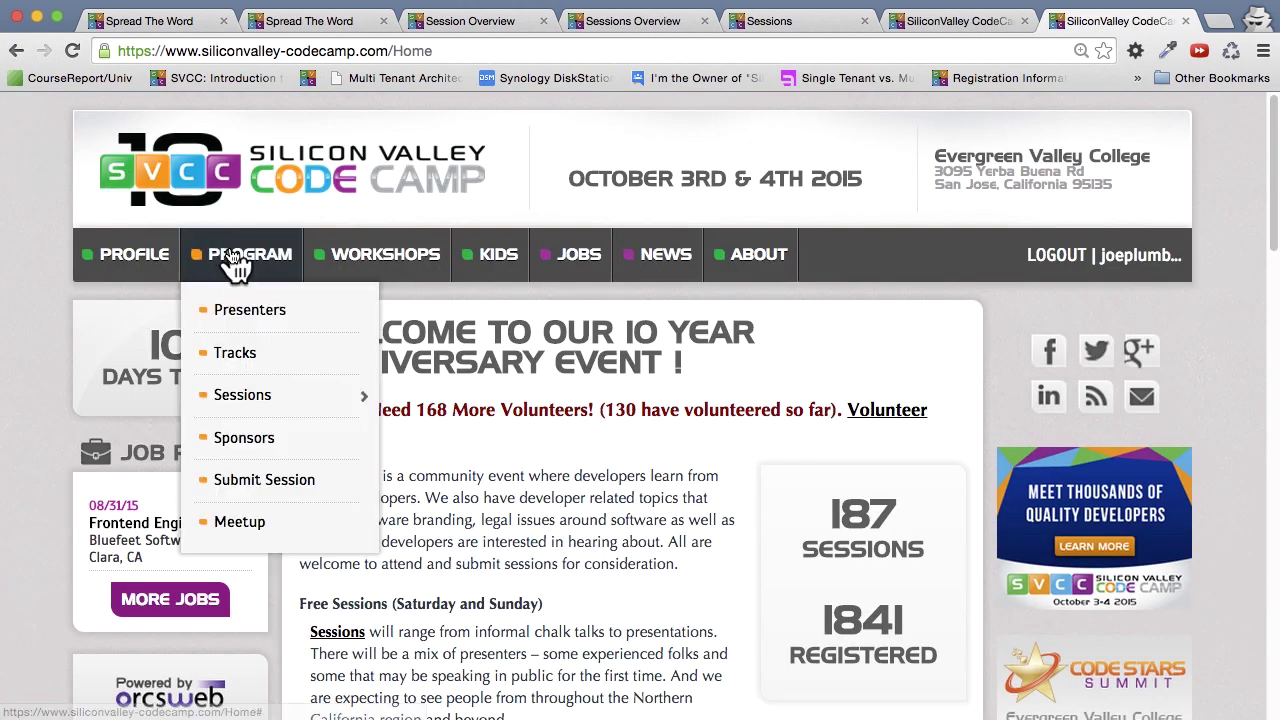
mouse_move(330, 395)
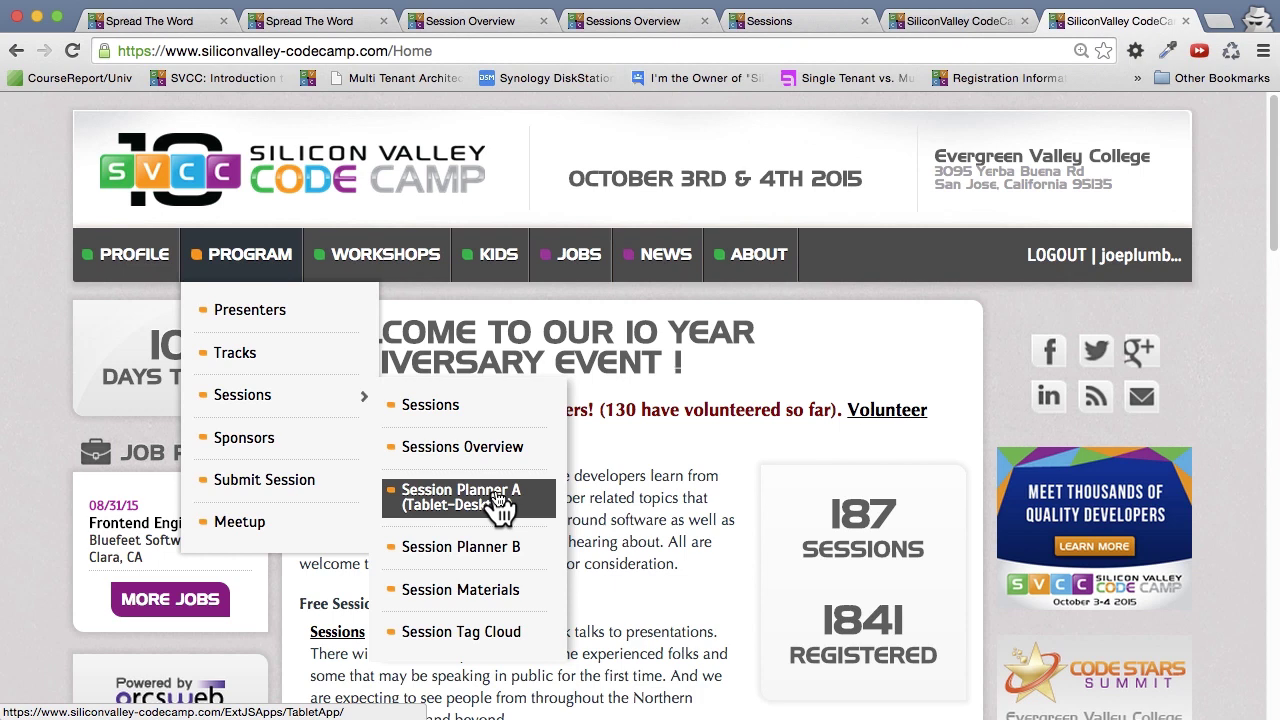
click(497, 495)
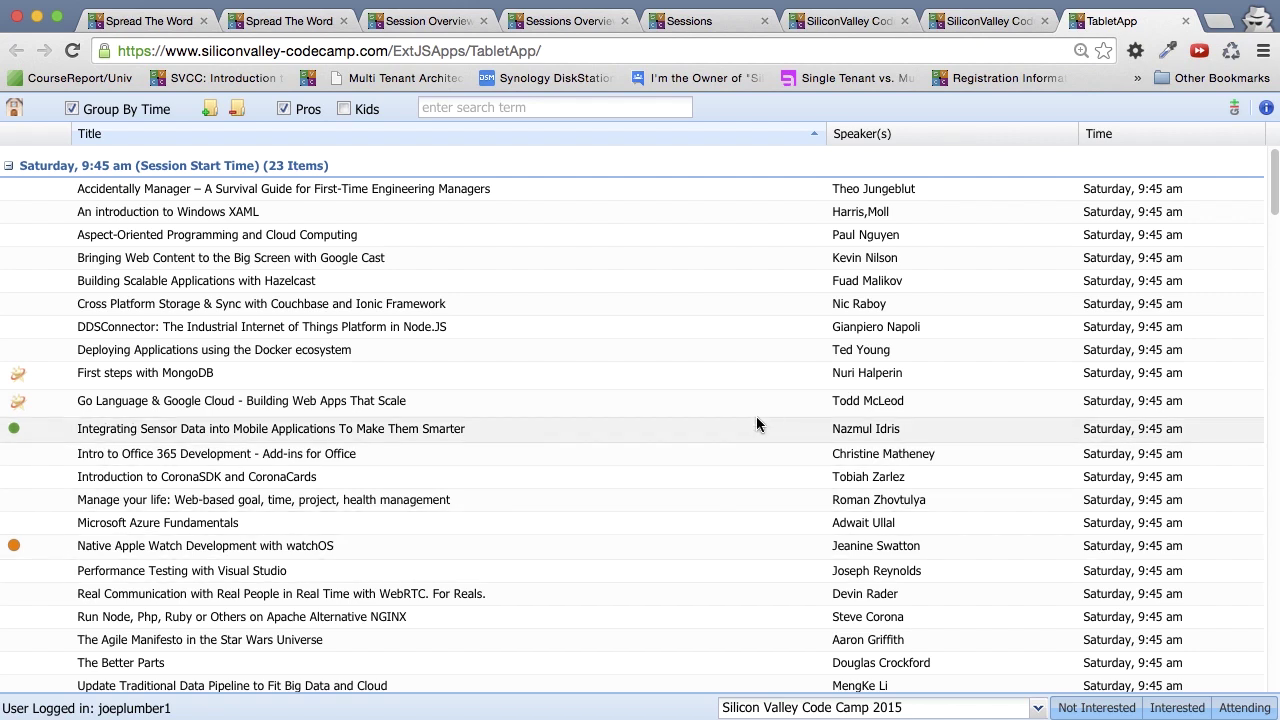
Review Saturday's sessions grouped by start time, from the 9:45 am group through the 1:45 pm group.
scroll(368, 332, down, 10)
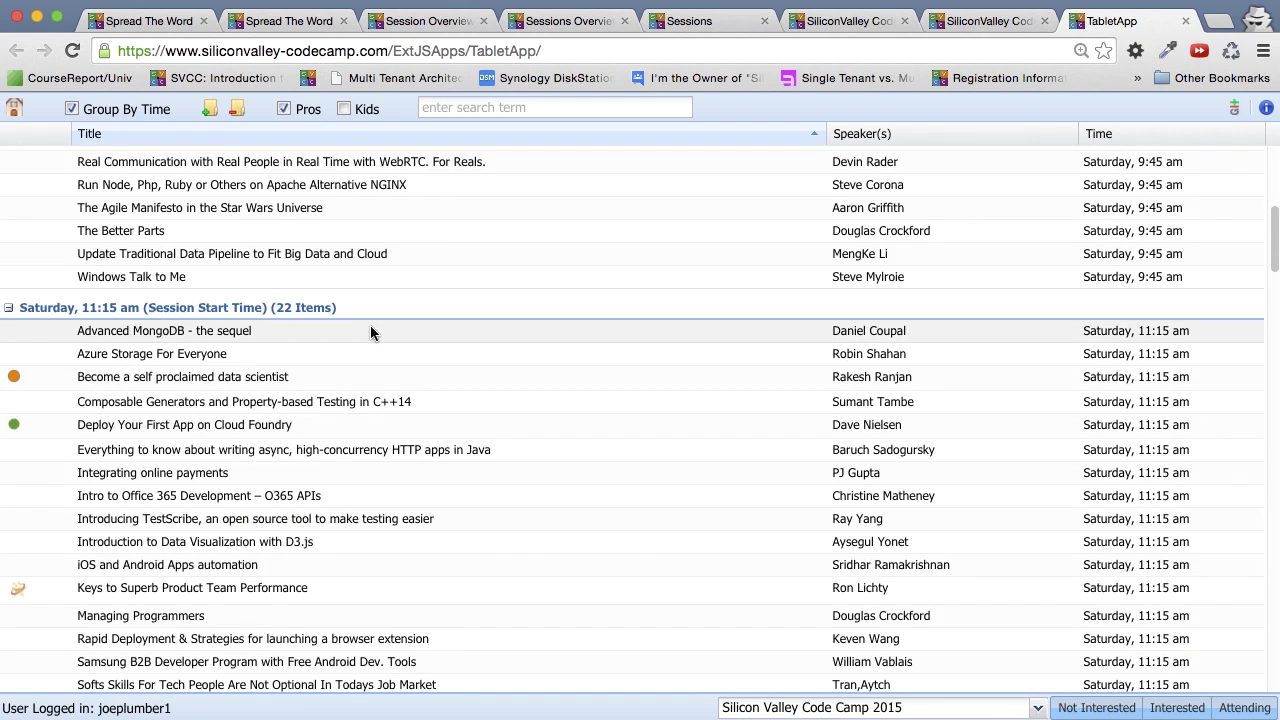
scroll(370, 333, up, 5)
scroll(370, 333, up, 3)
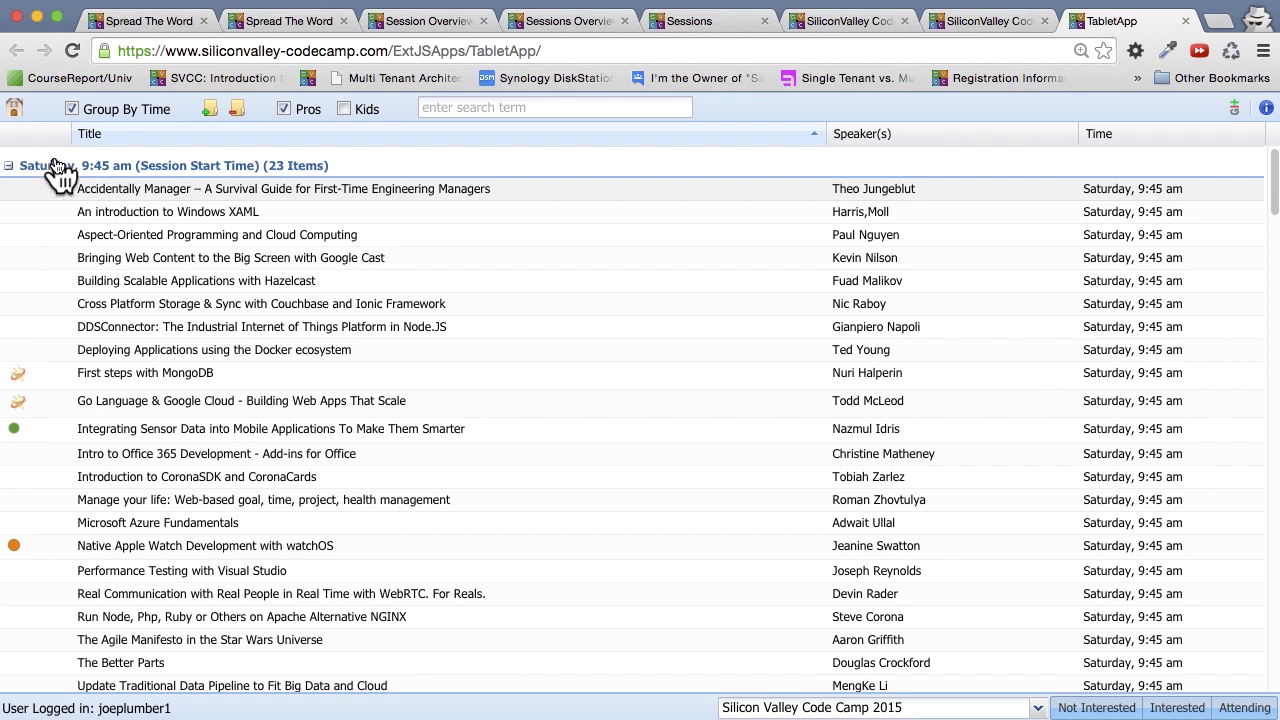
scroll(55, 250, down, 9)
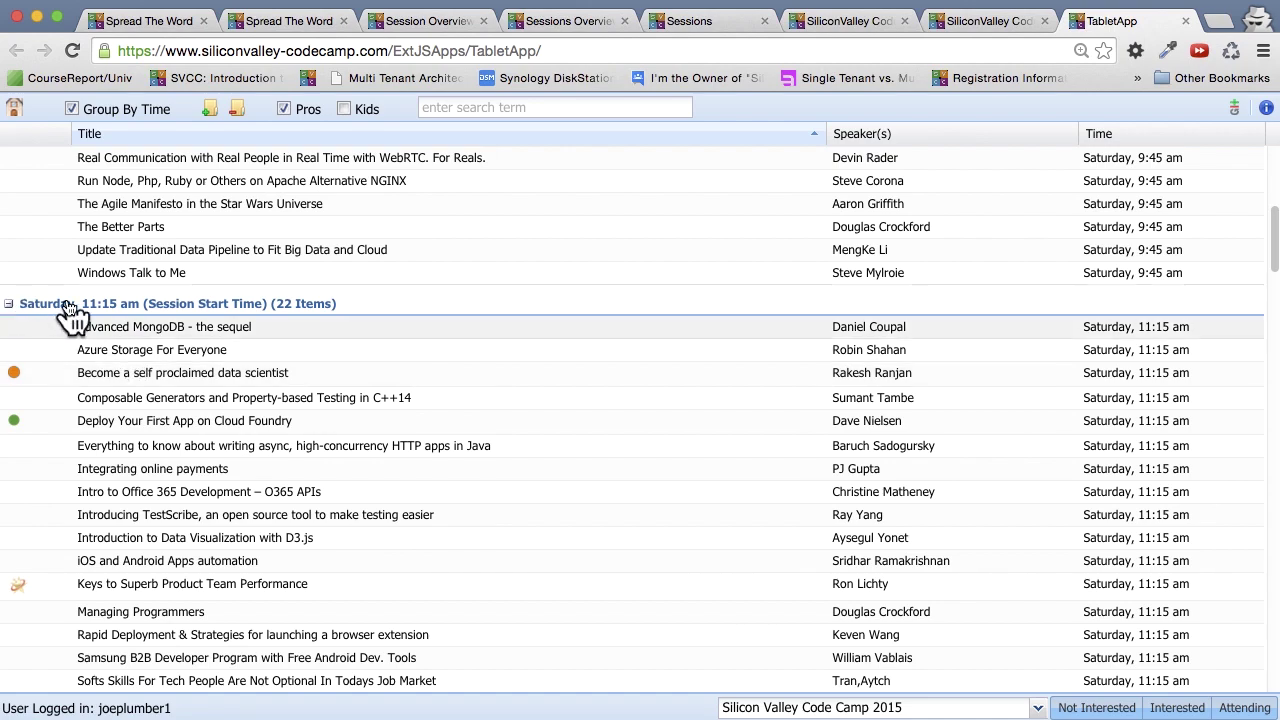
scroll(65, 315, down, 5)
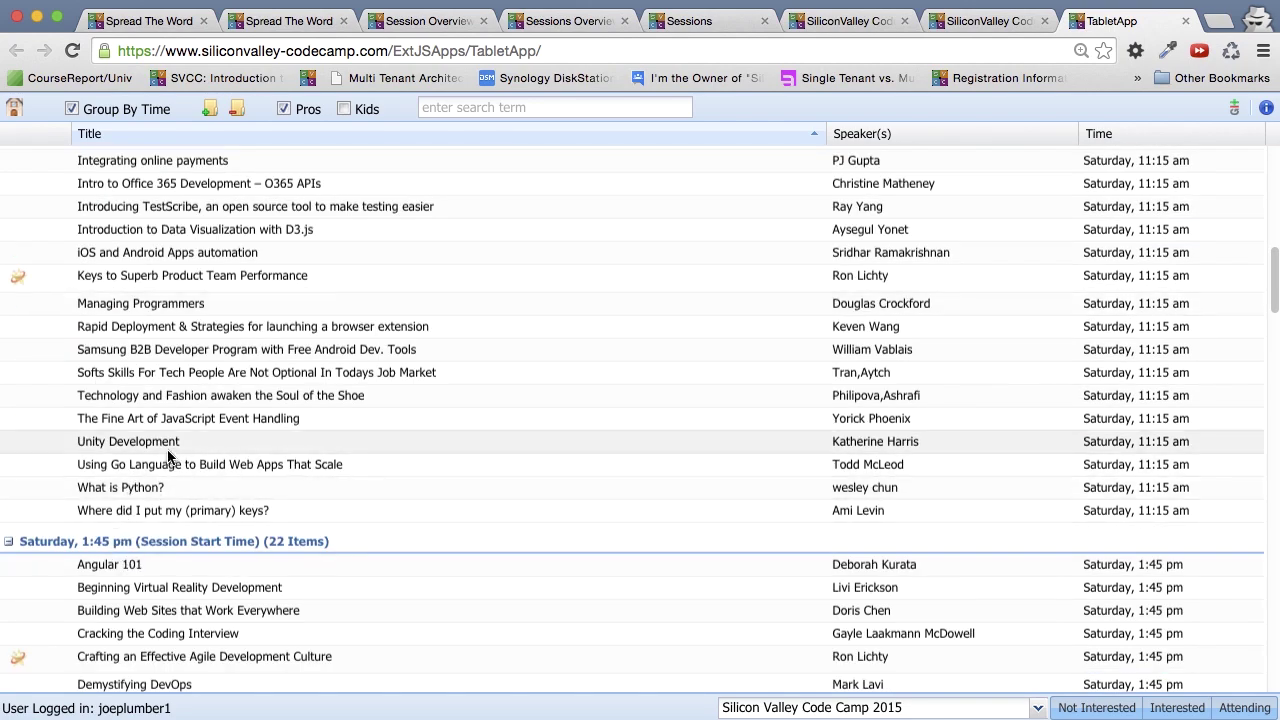
scroll(166, 455, up, 10)
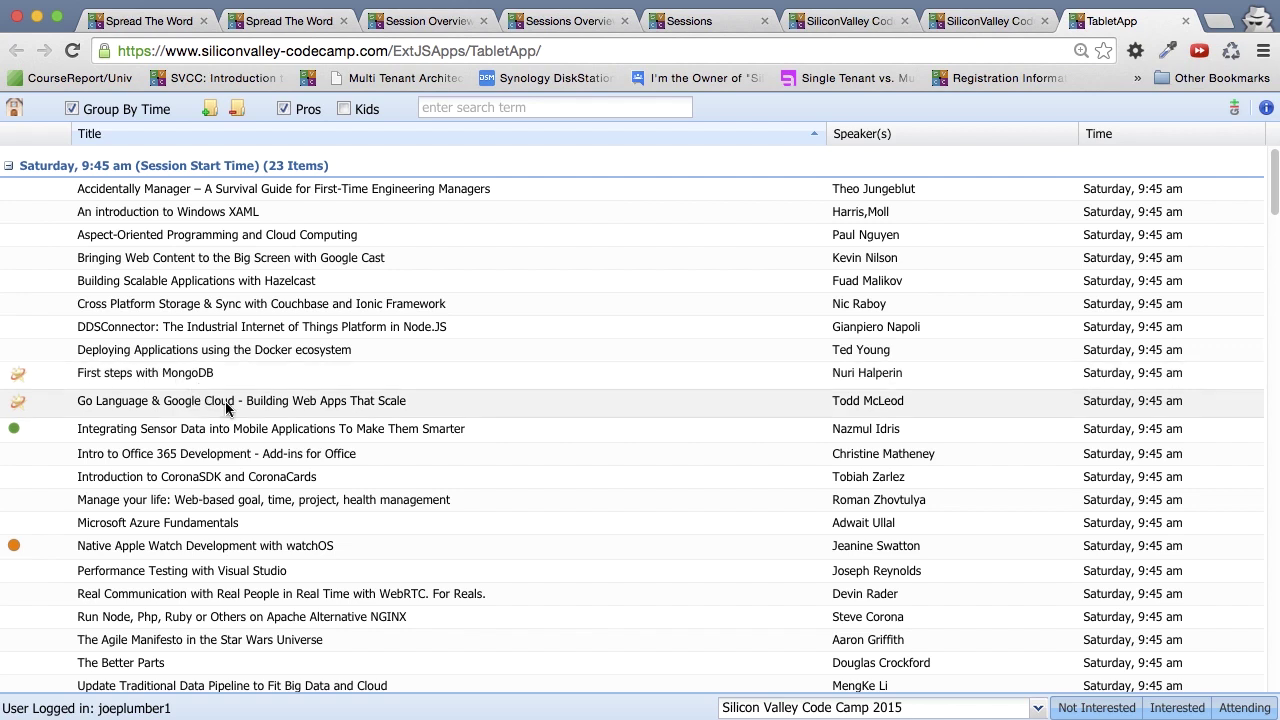
Mark "Go Language & Google Cloud - Building Web Apps That Scale" as Attending and "Intro to Office 365 Development - Add-ins for Office" as Interested.
click(226, 404)
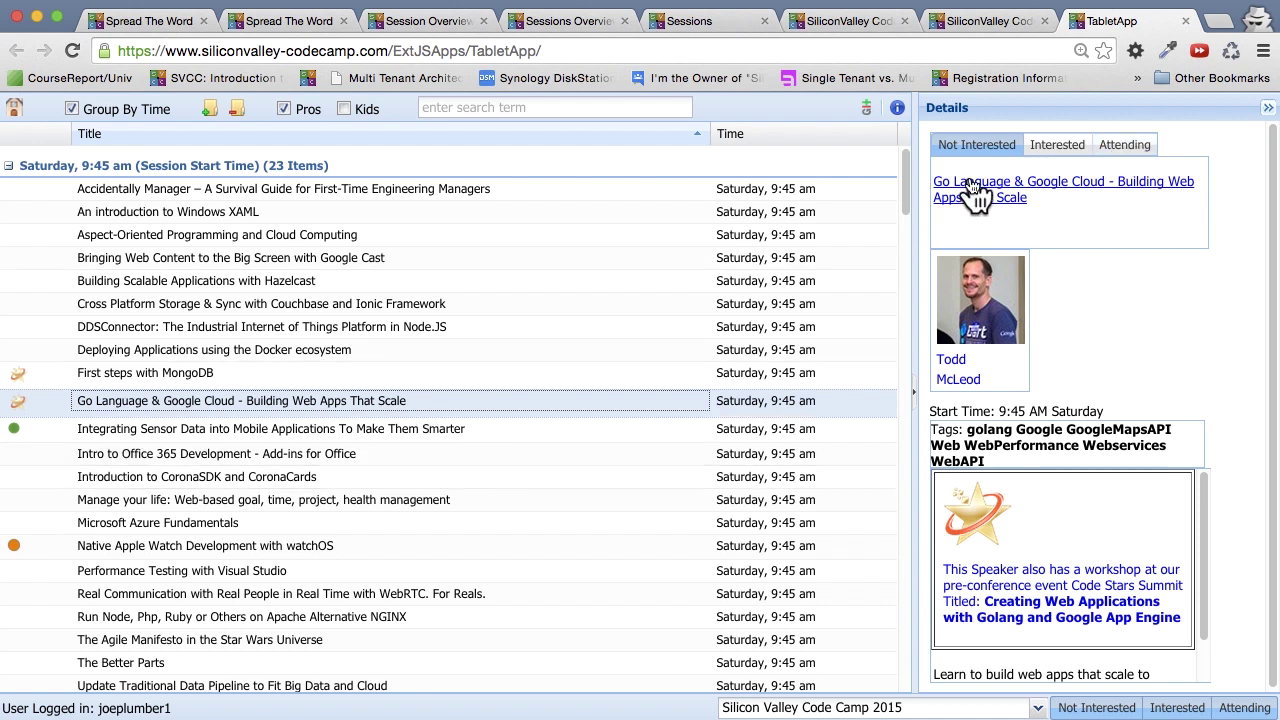
click(1134, 151)
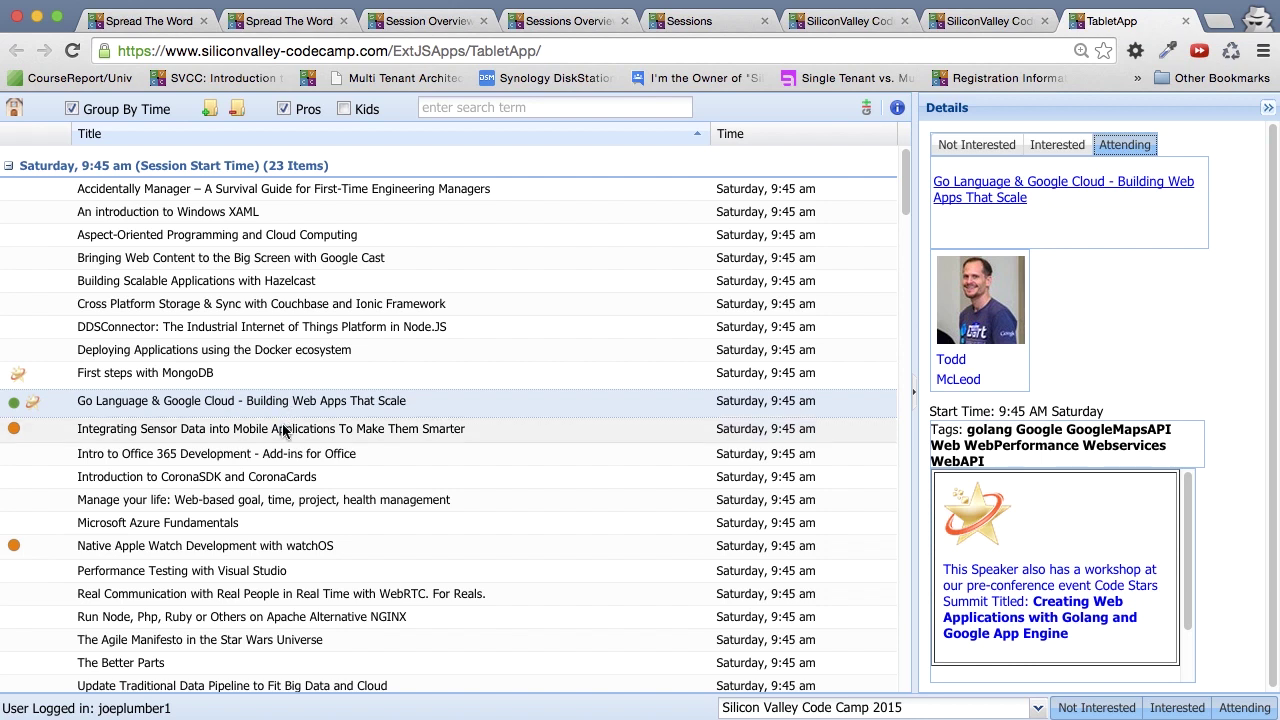
click(283, 453)
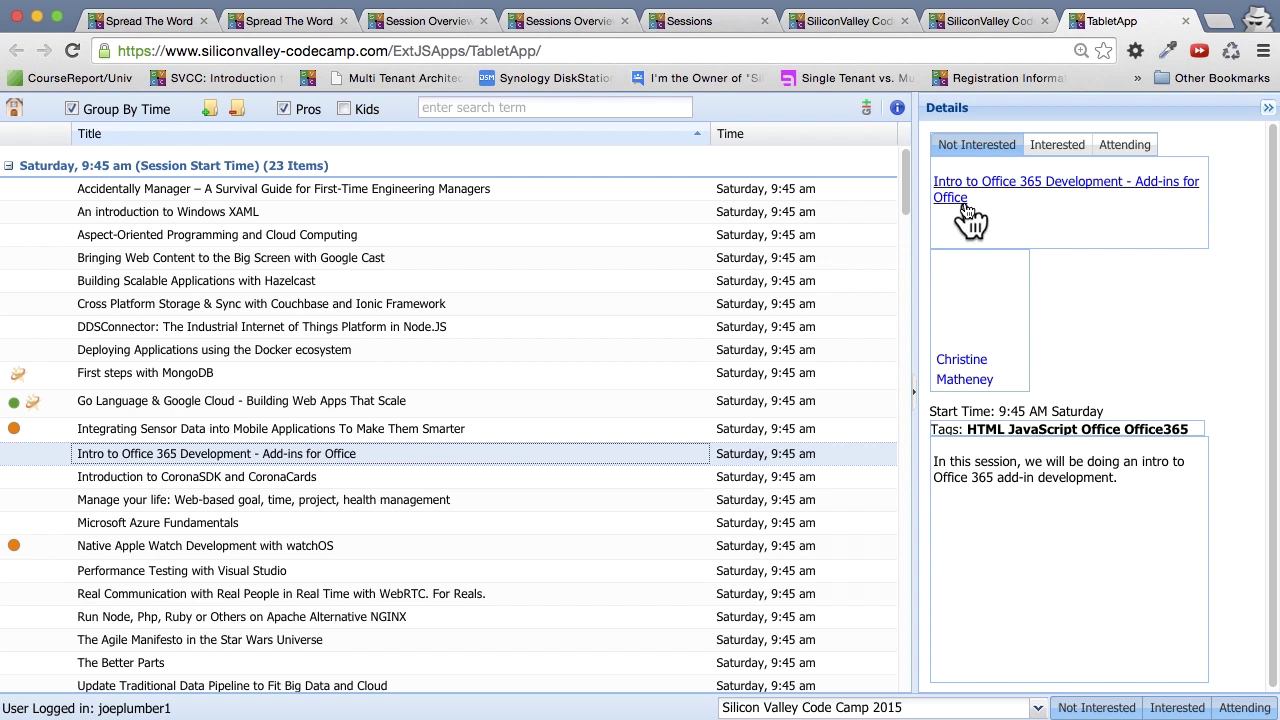
click(1058, 150)
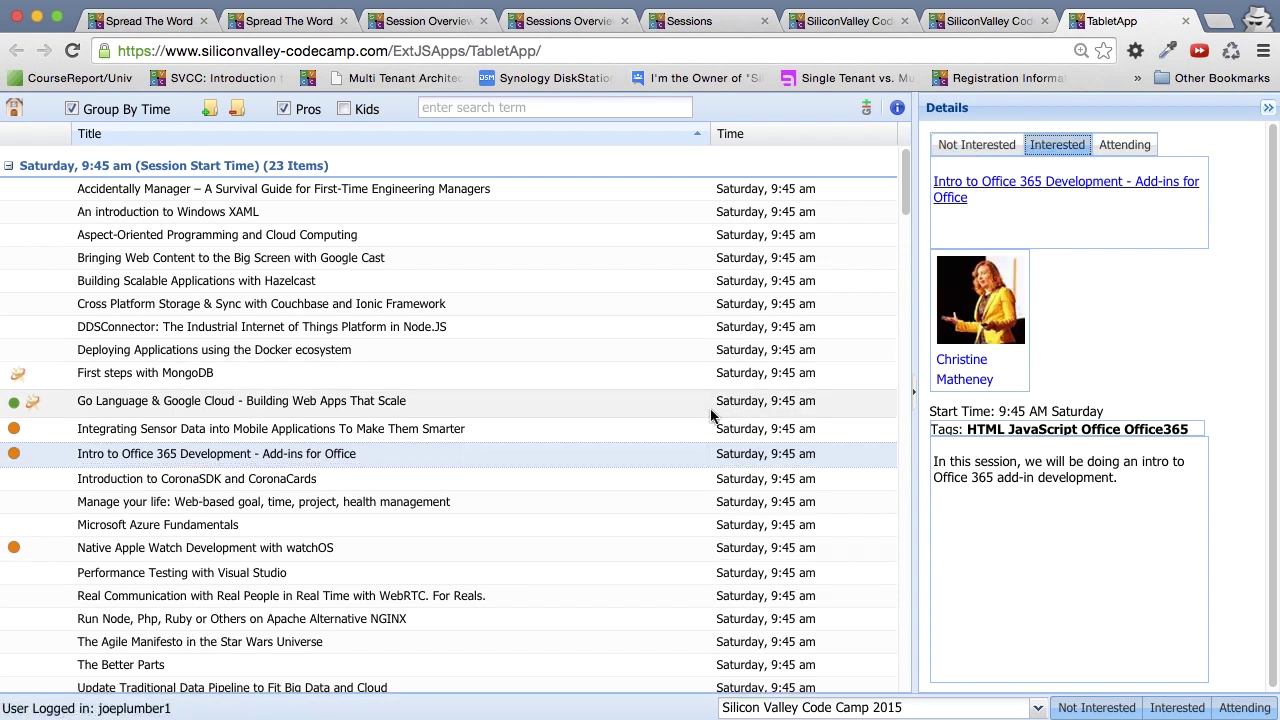
Mark "Manage your life: Web-based goal, time, project, health management" as Interested and "Introduction to CoronaSDK and CoronaCards" as Attending.
click(656, 505)
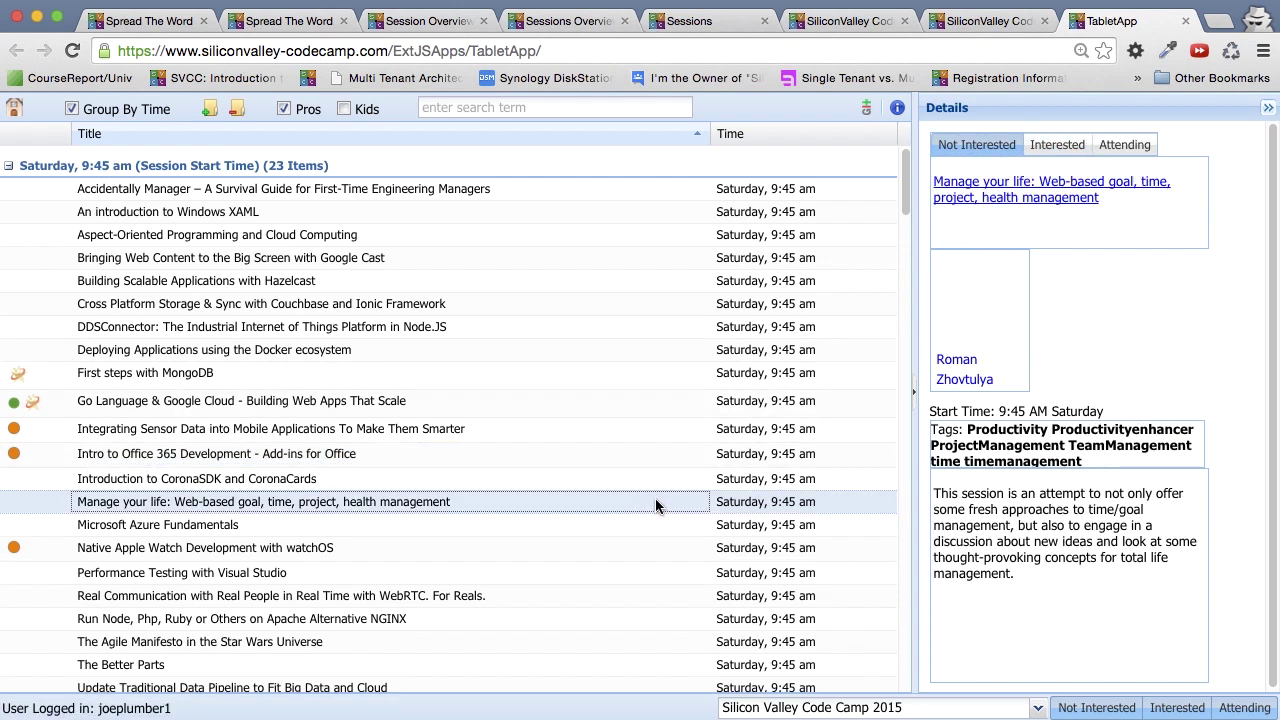
click(1058, 148)
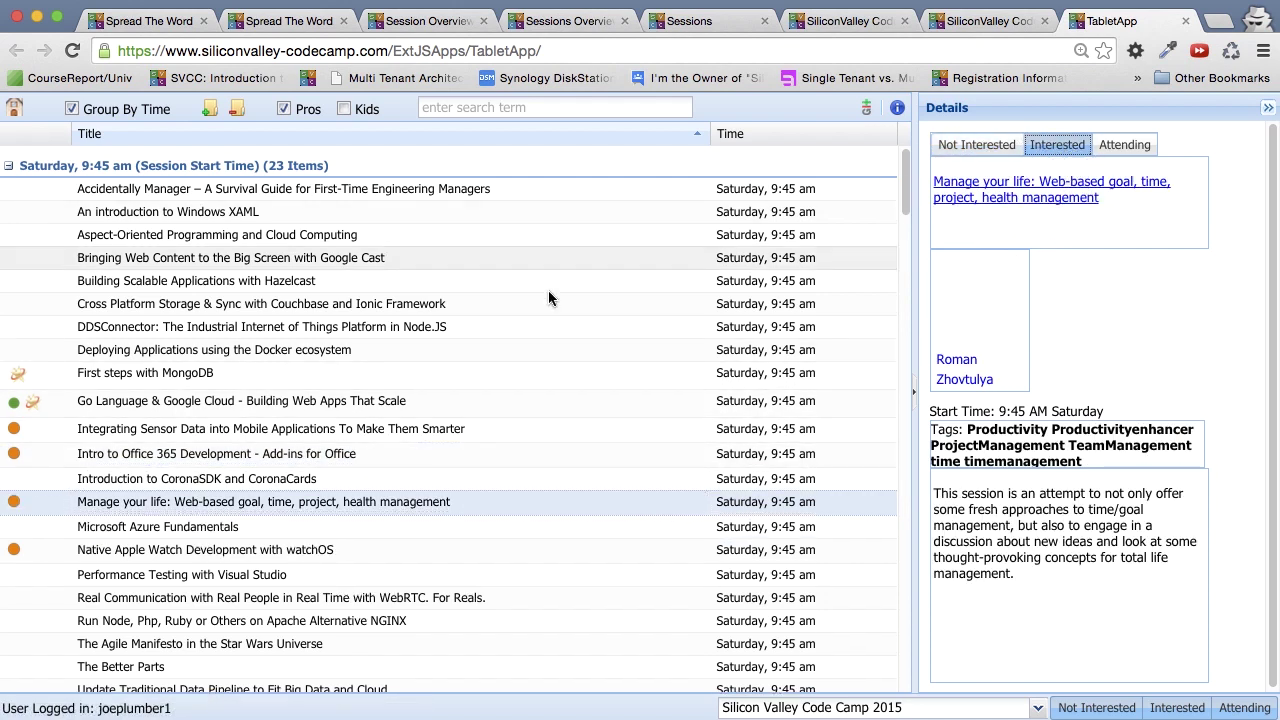
click(314, 482)
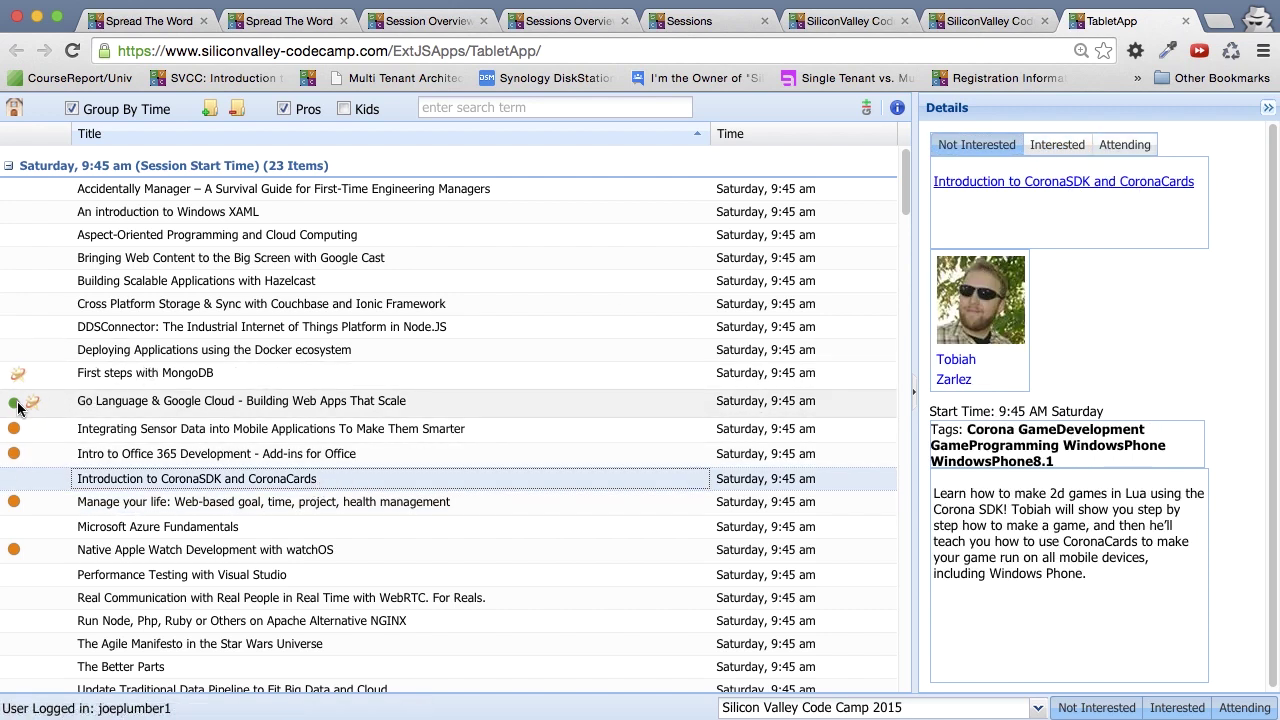
click(1140, 152)
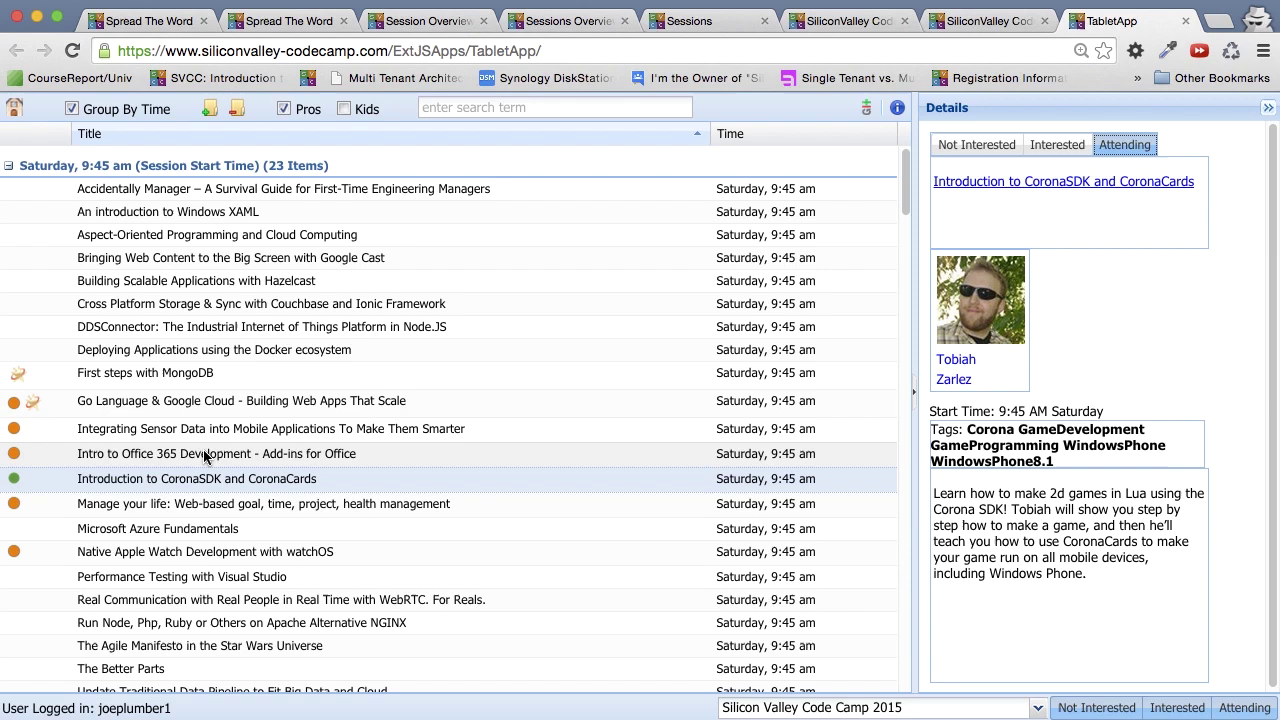
Search the planner's sessions for "performance" and clear the search term after reviewing the matches.
scroll(205, 457, down, 10)
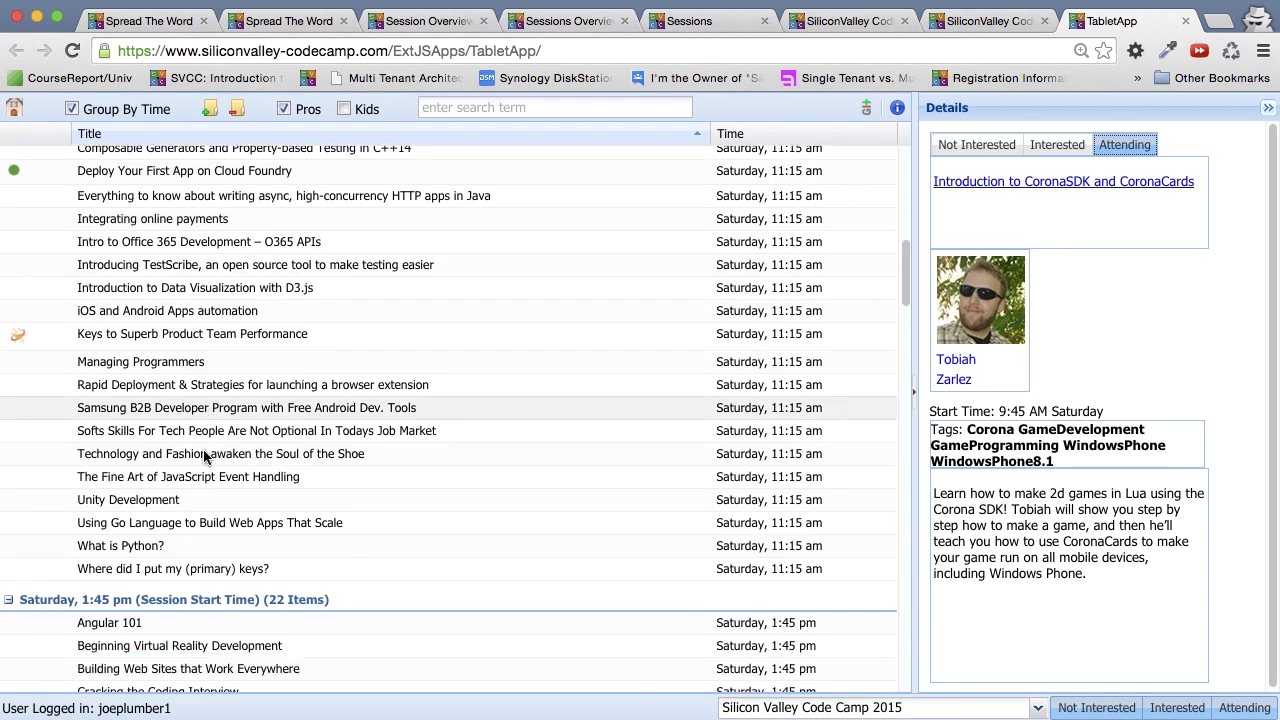
scroll(205, 457, up, 10)
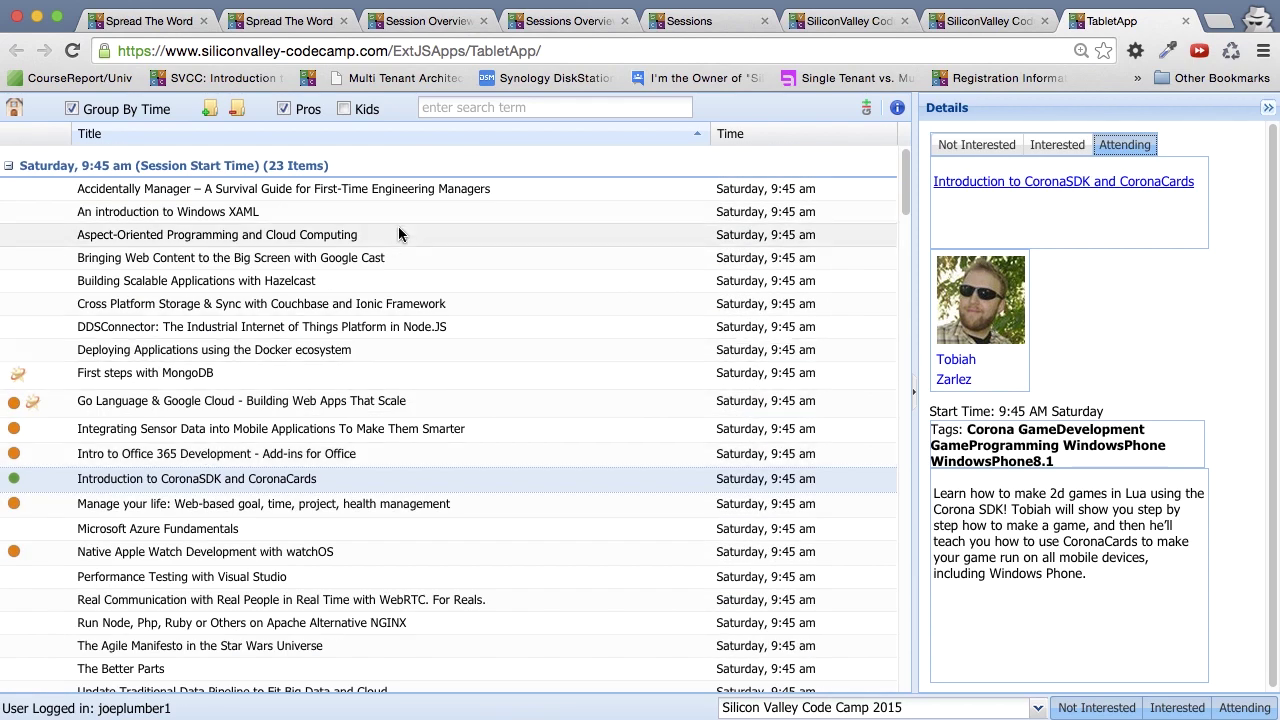
click(480, 108)
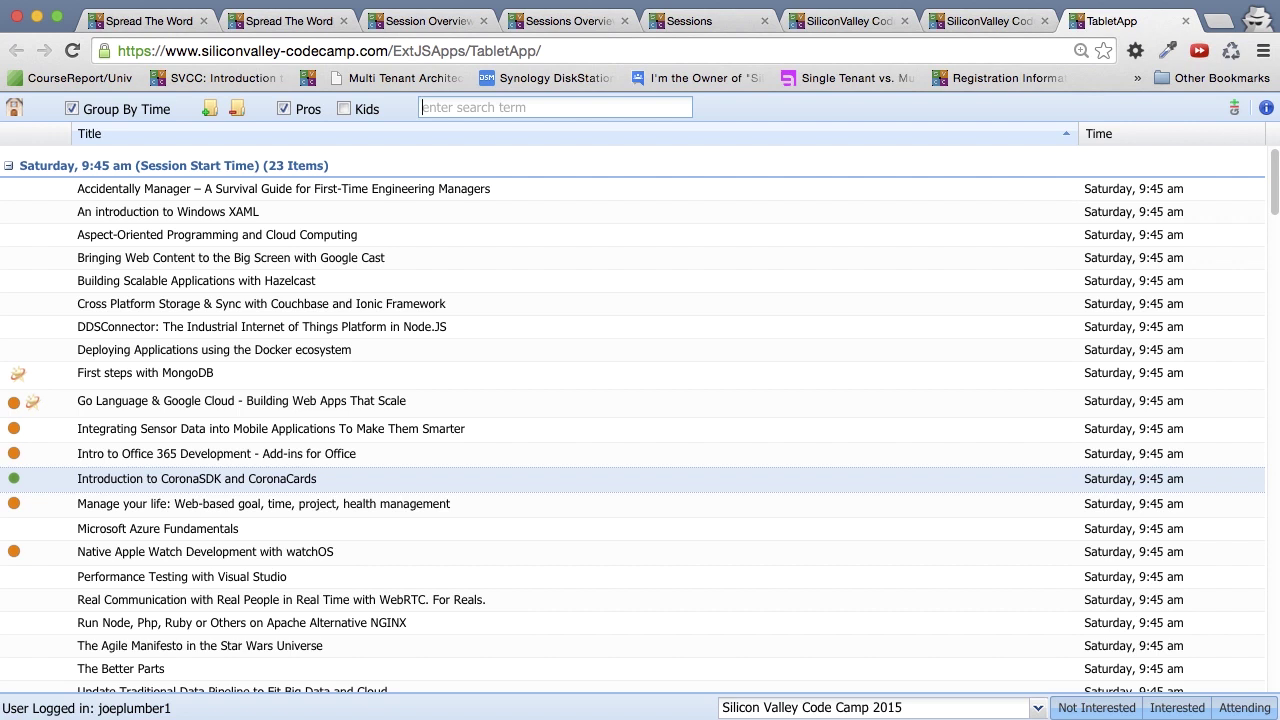
text(performance)
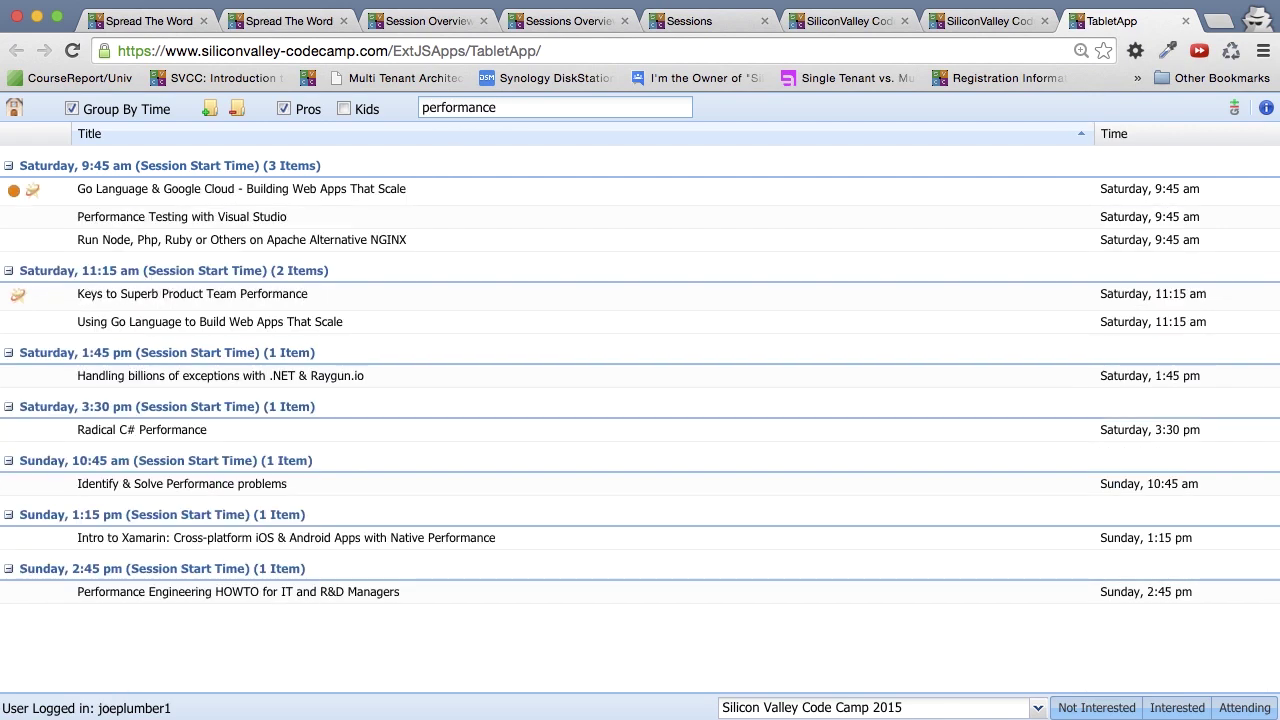
key(BackSpace)
key(BackSpace)
key(BackSpace)
key(BackSpace)
key(BackSpace)
key(BackSpace)
key(BackSpace)
key(BackSpace)
key(BackSpace)
key(BackSpace)
key(BackSpace)
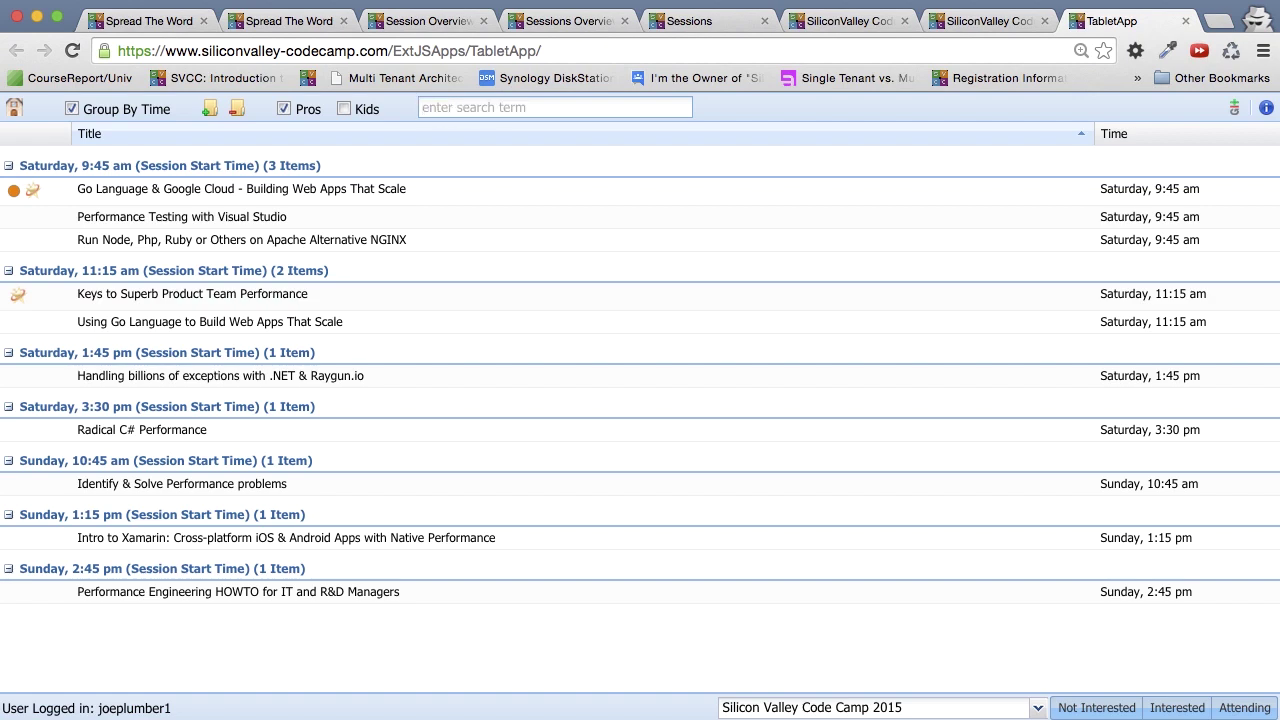
Filter the planner to show only the Kids sessions, leaving out the Pros sessions.
click(343, 109)
click(342, 110)
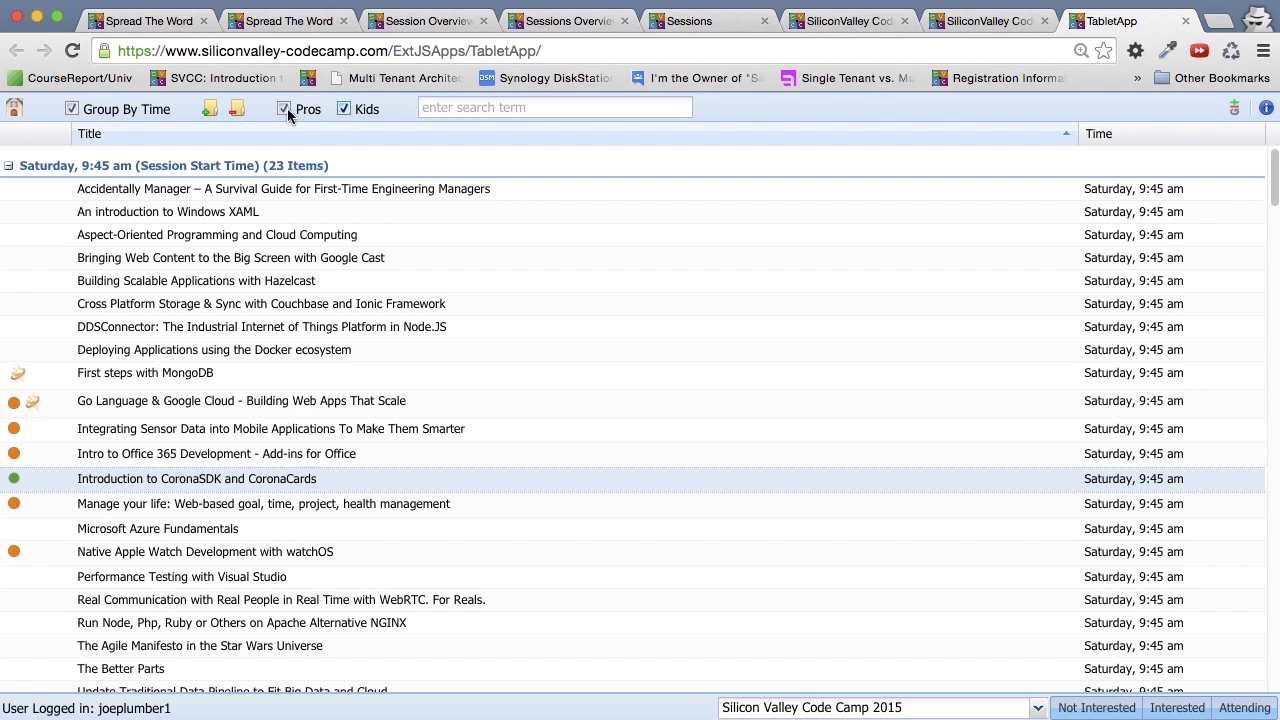
click(285, 108)
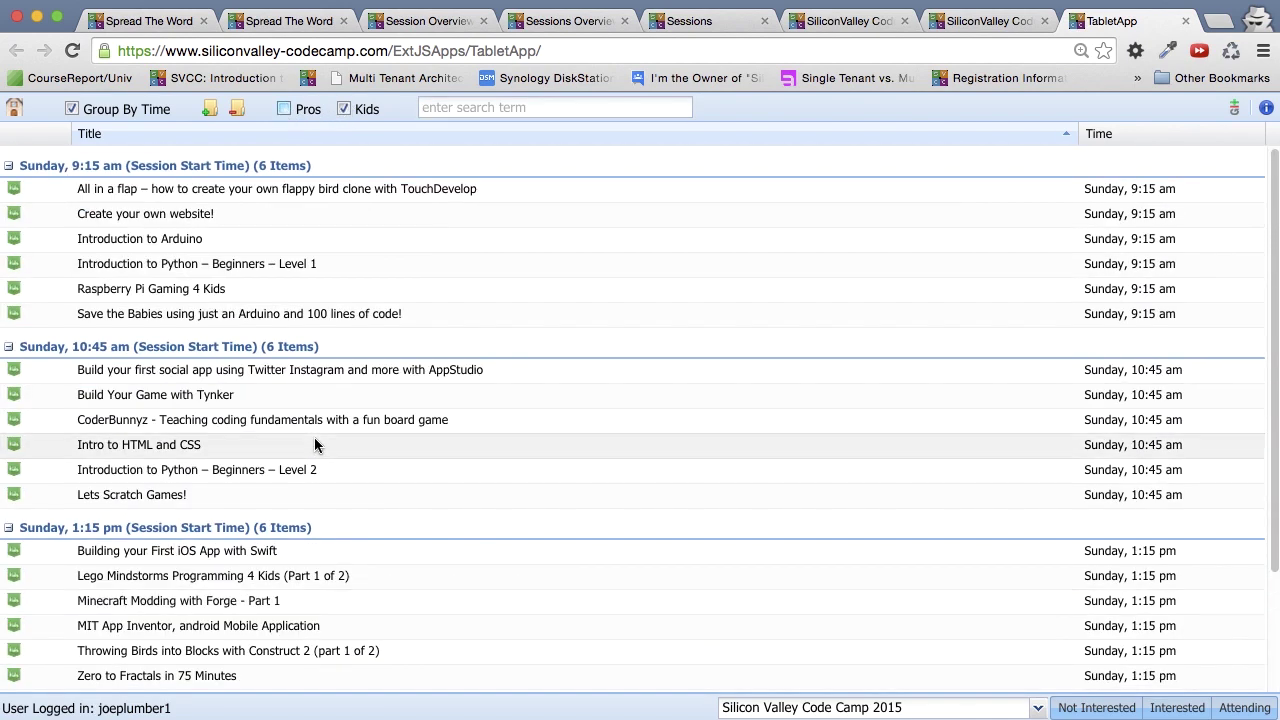
Try to mark the "Introduction to Arduino" kids session on Sunday at 9:15 am as Attending.
click(302, 240)
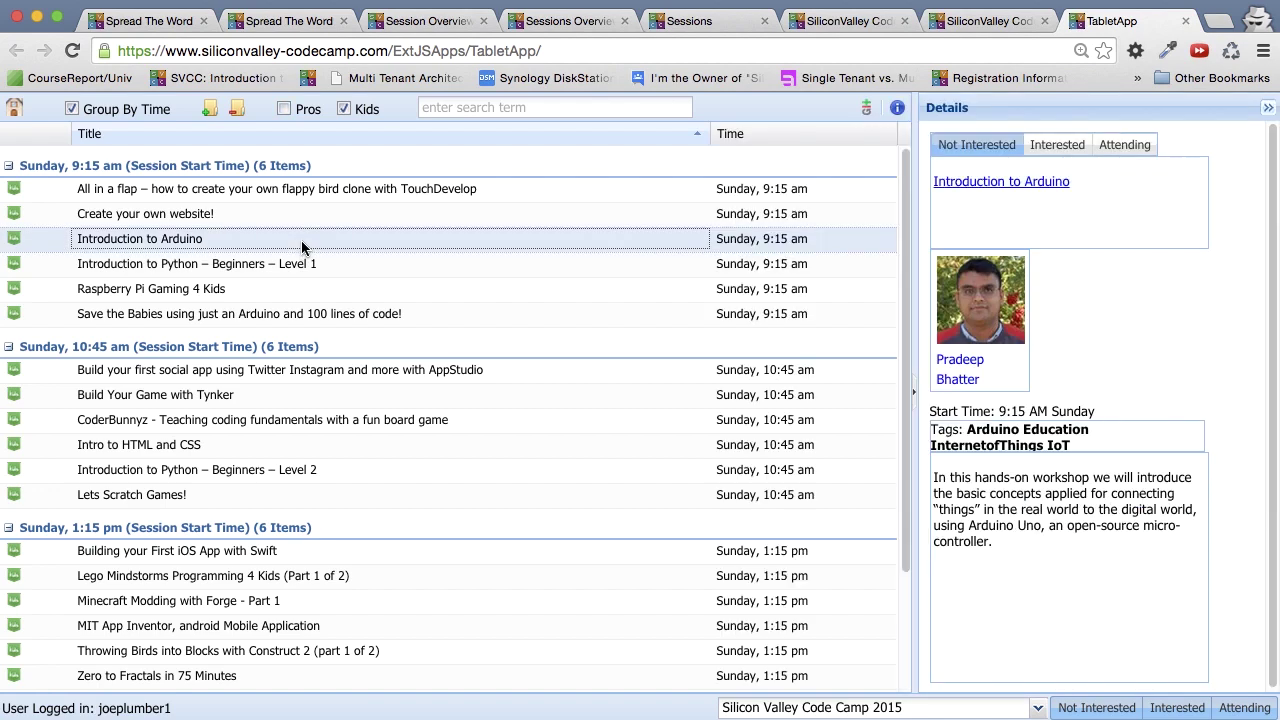
click(1124, 148)
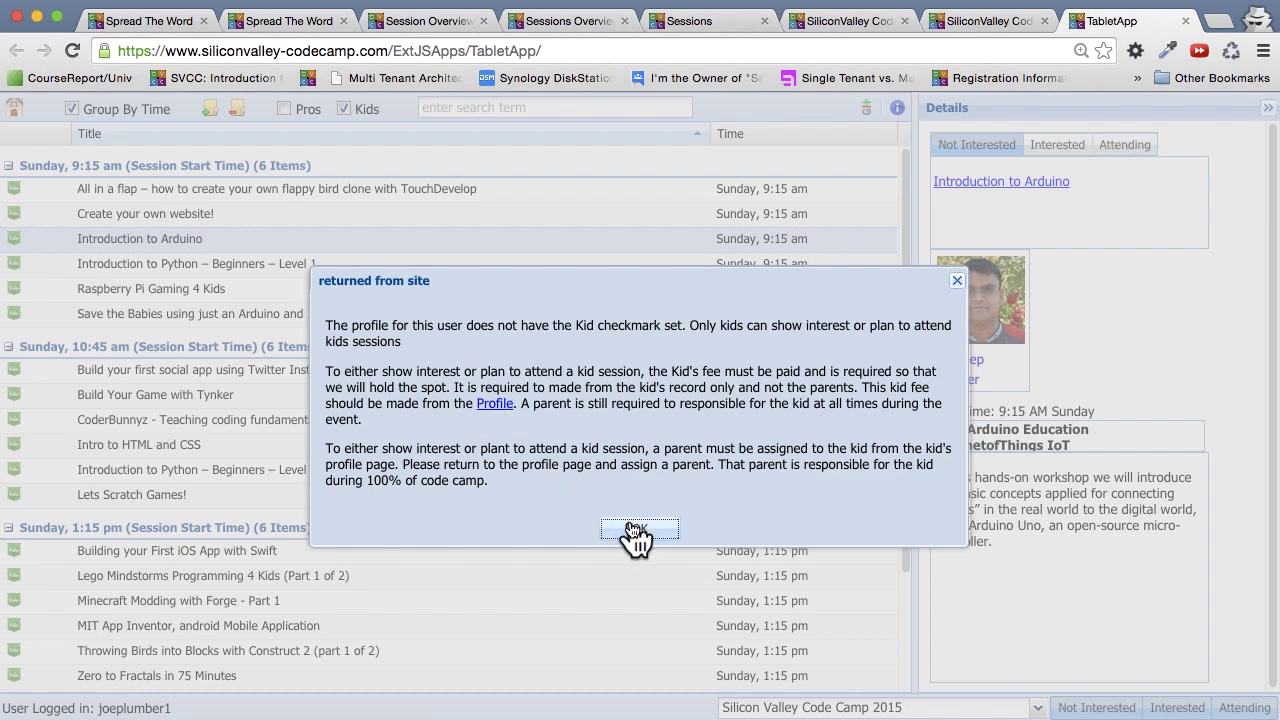
click(639, 529)
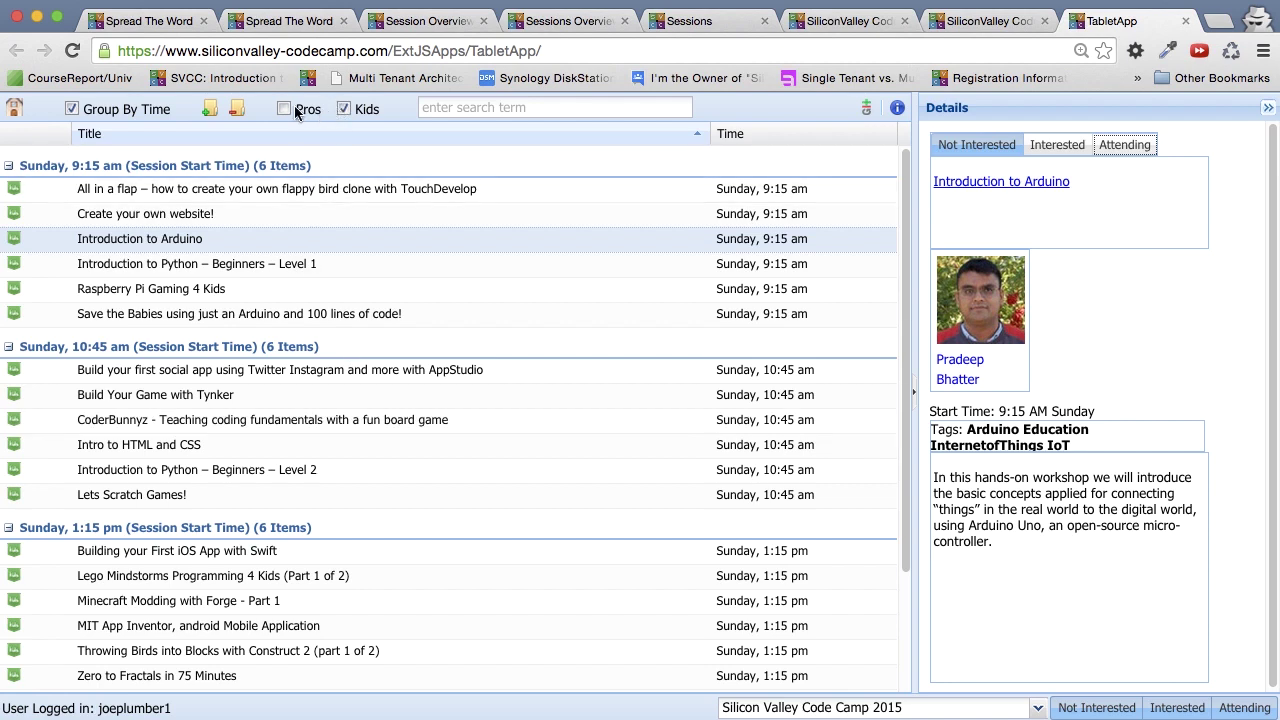
Switch the planner back to Pros sessions only and review them as one list without grouping by time.
click(285, 109)
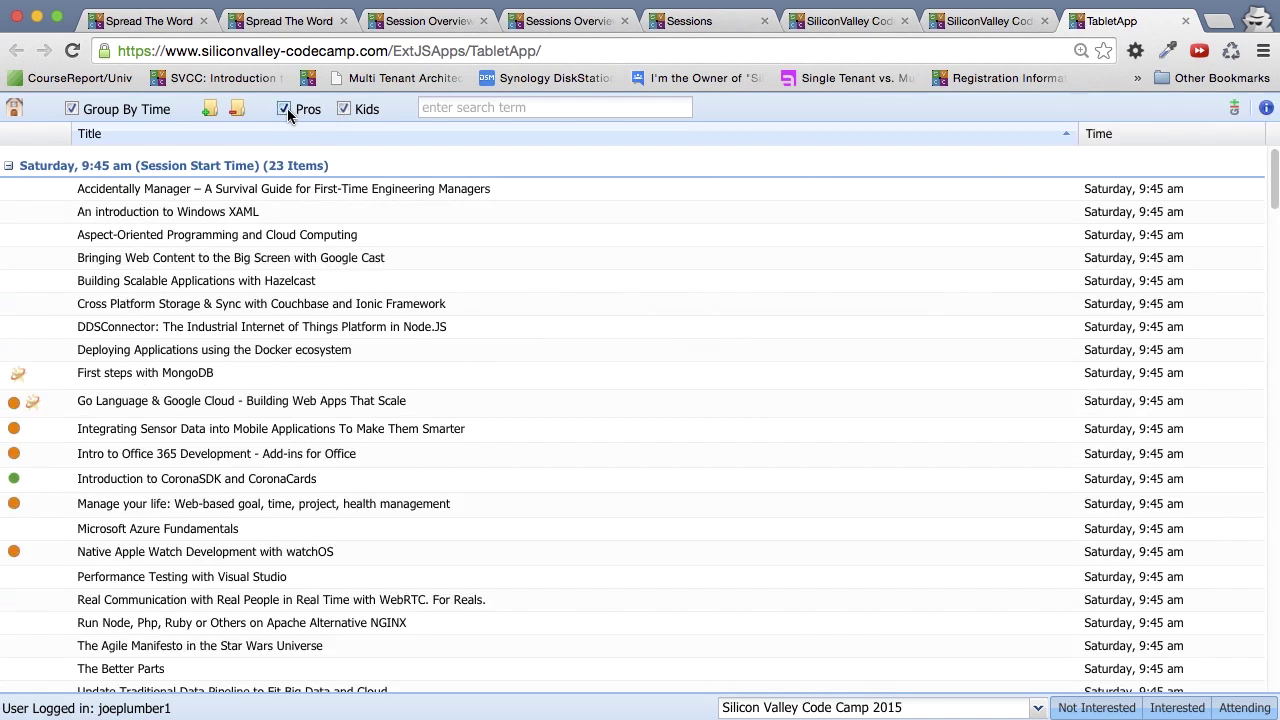
click(342, 110)
click(72, 110)
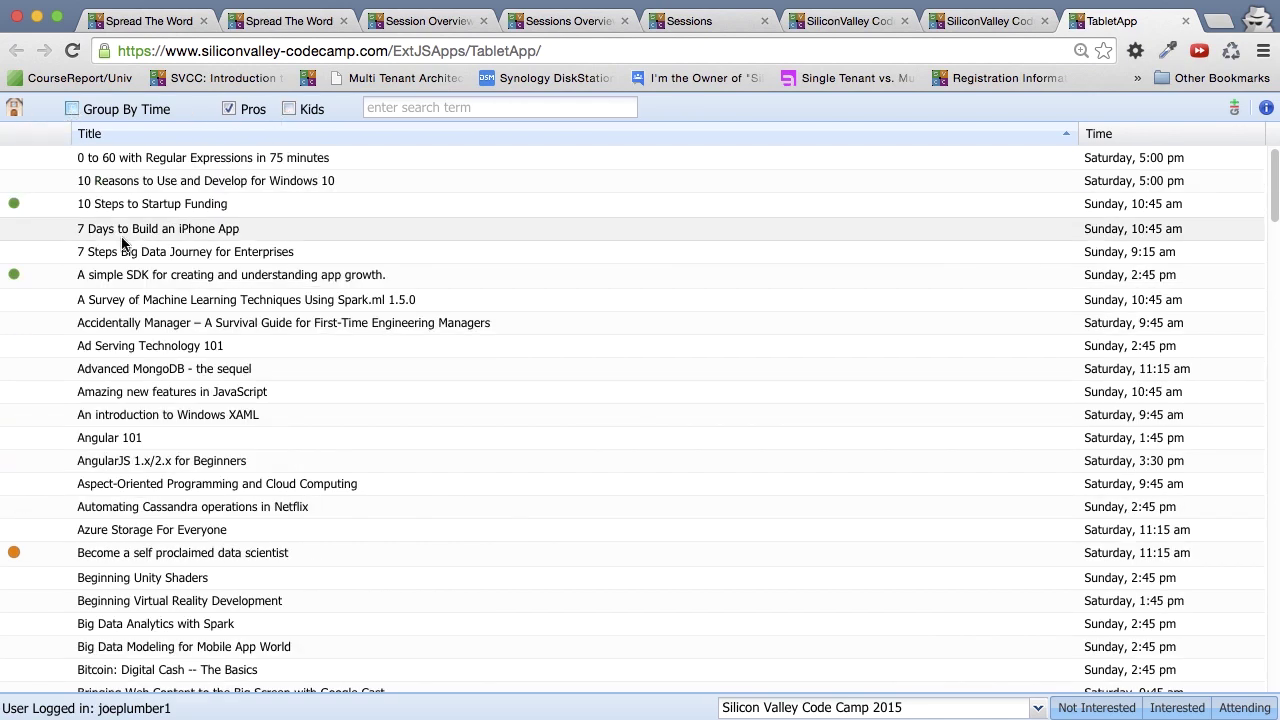
scroll(137, 258, down, 20)
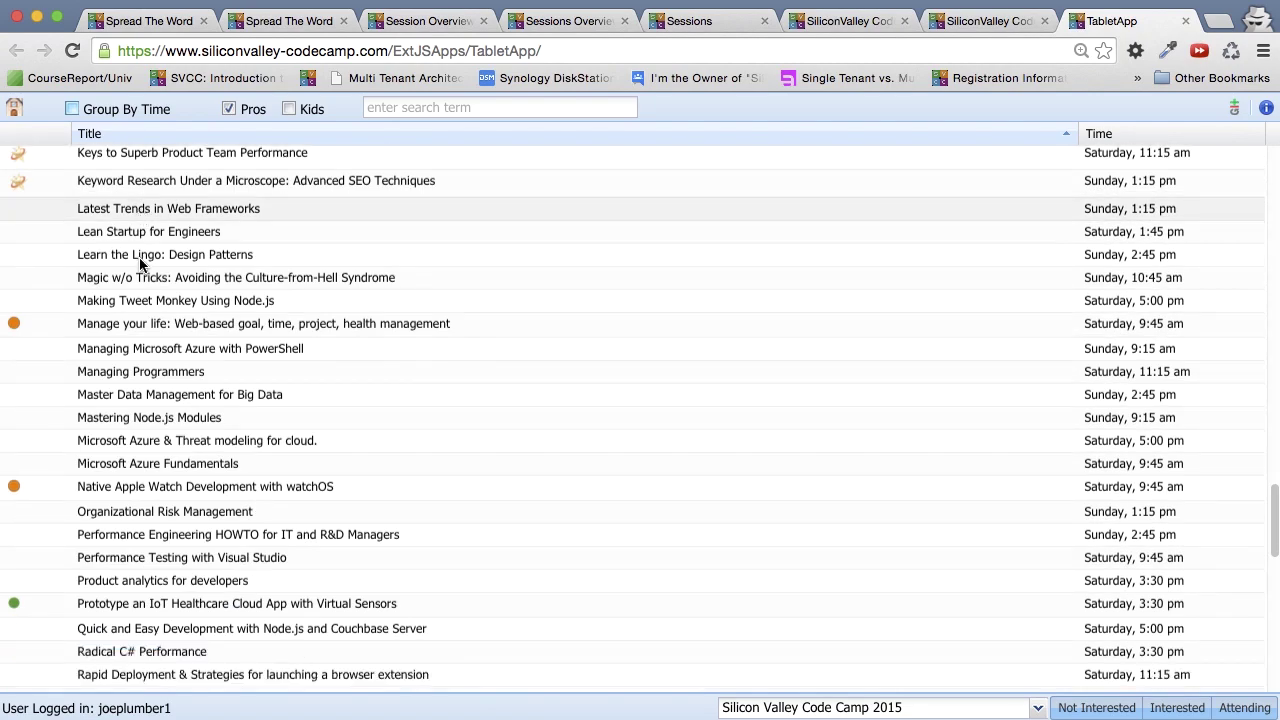
scroll(140, 264, down, 10)
scroll(140, 264, up, 20)
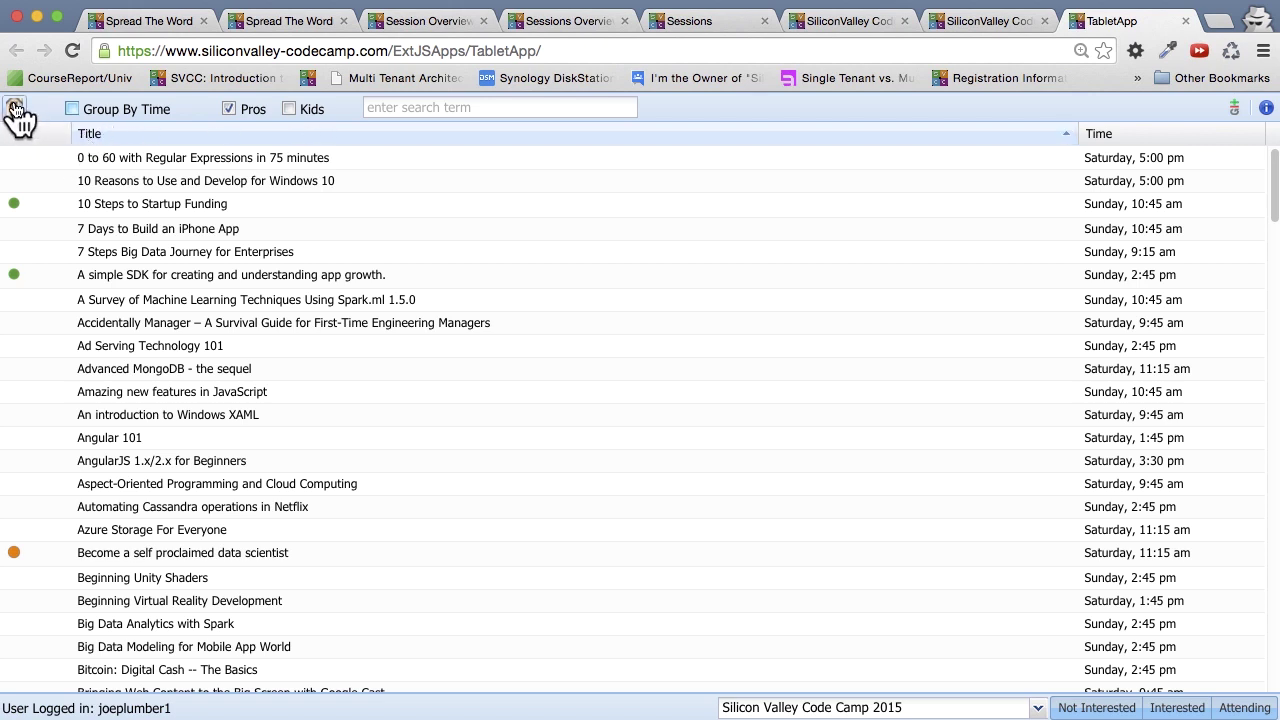
Leave the session planner for the camp's home page and open the full-page Sessions Overview listing.
click(12, 110)
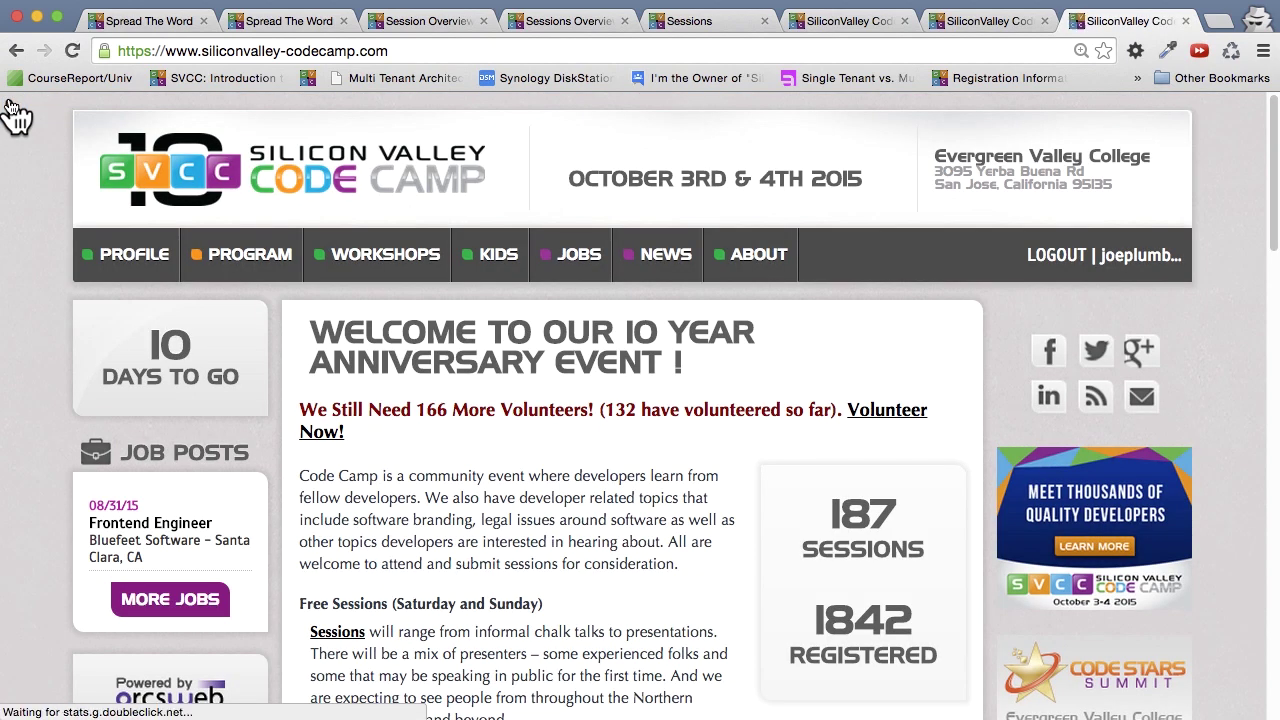
mouse_move(218, 262)
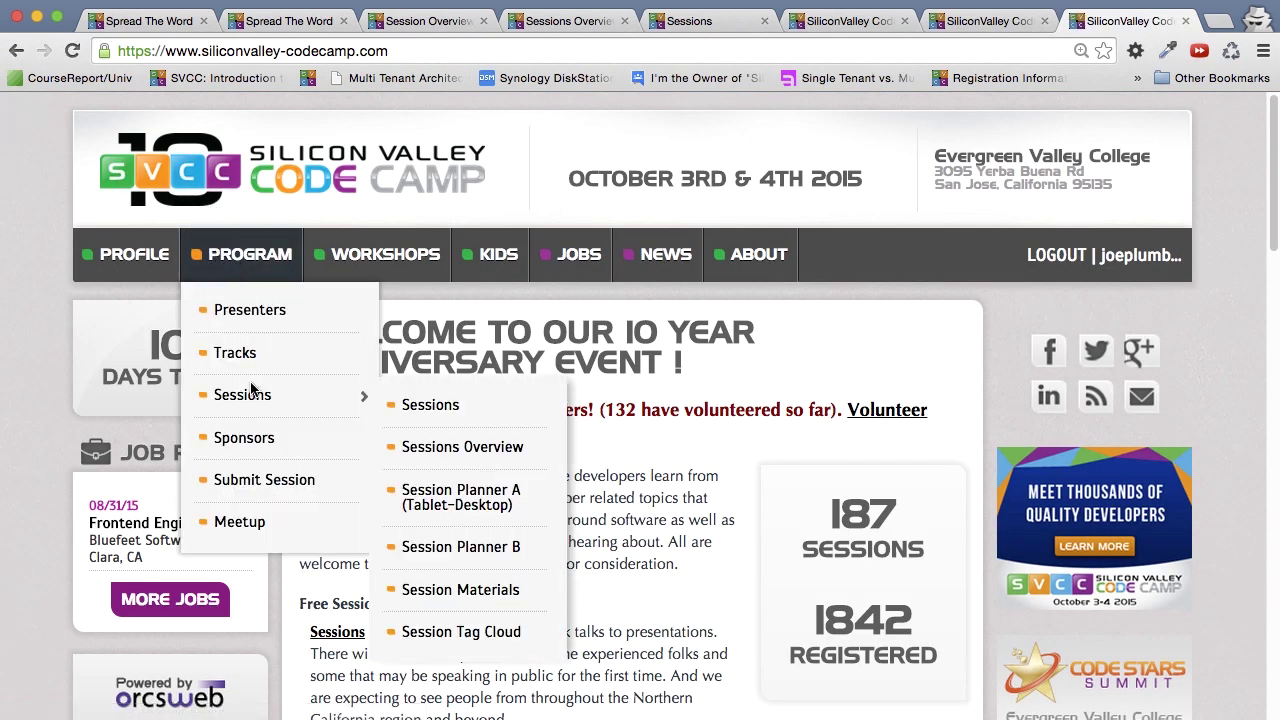
mouse_move(263, 309)
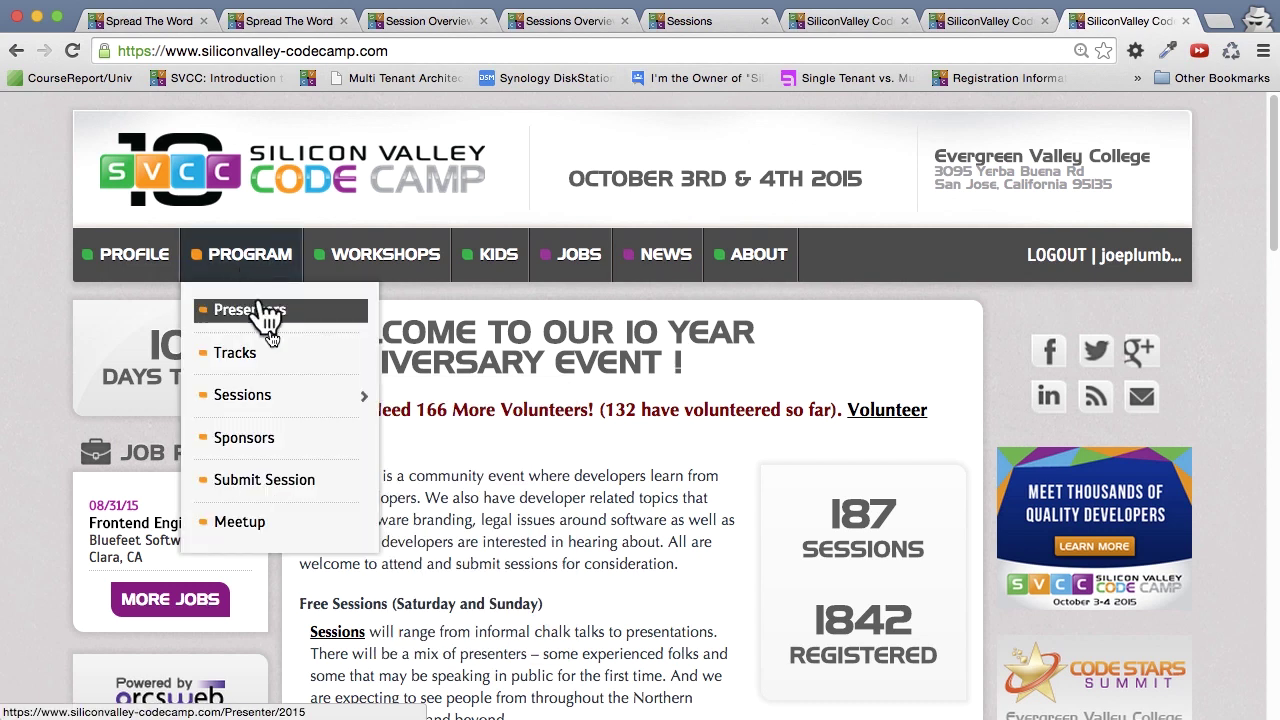
mouse_move(300, 395)
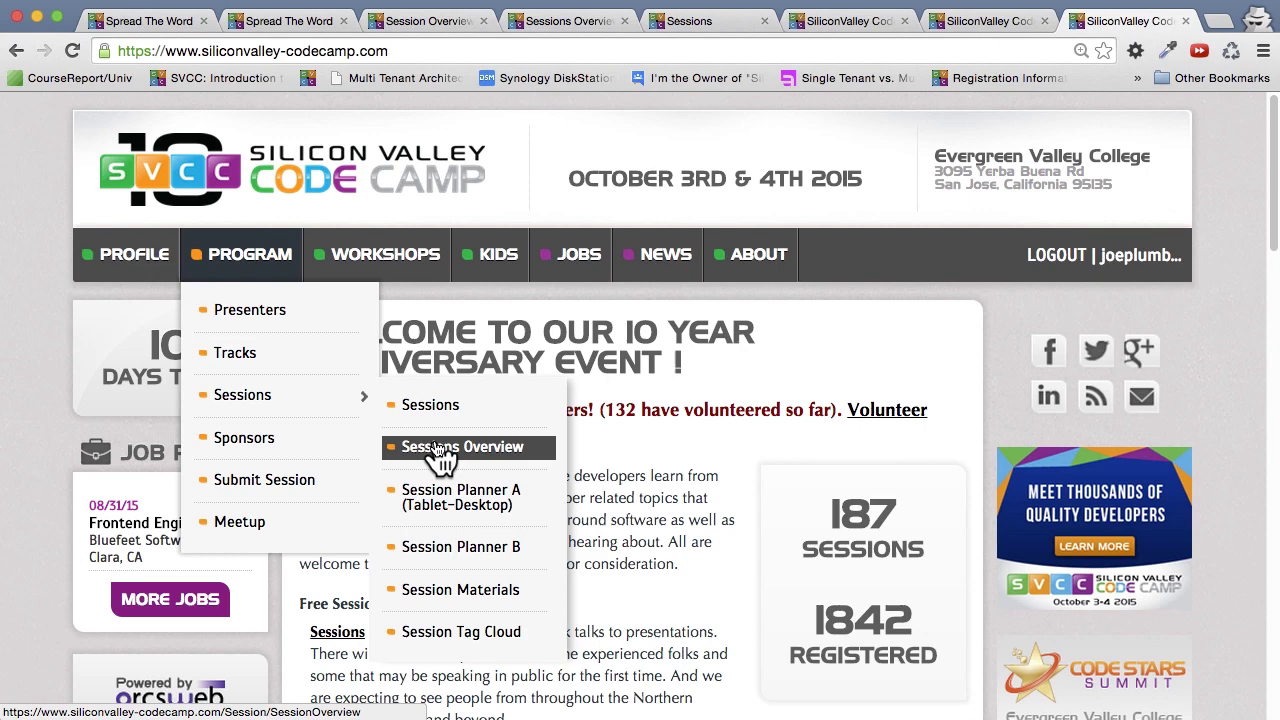
click(440, 450)
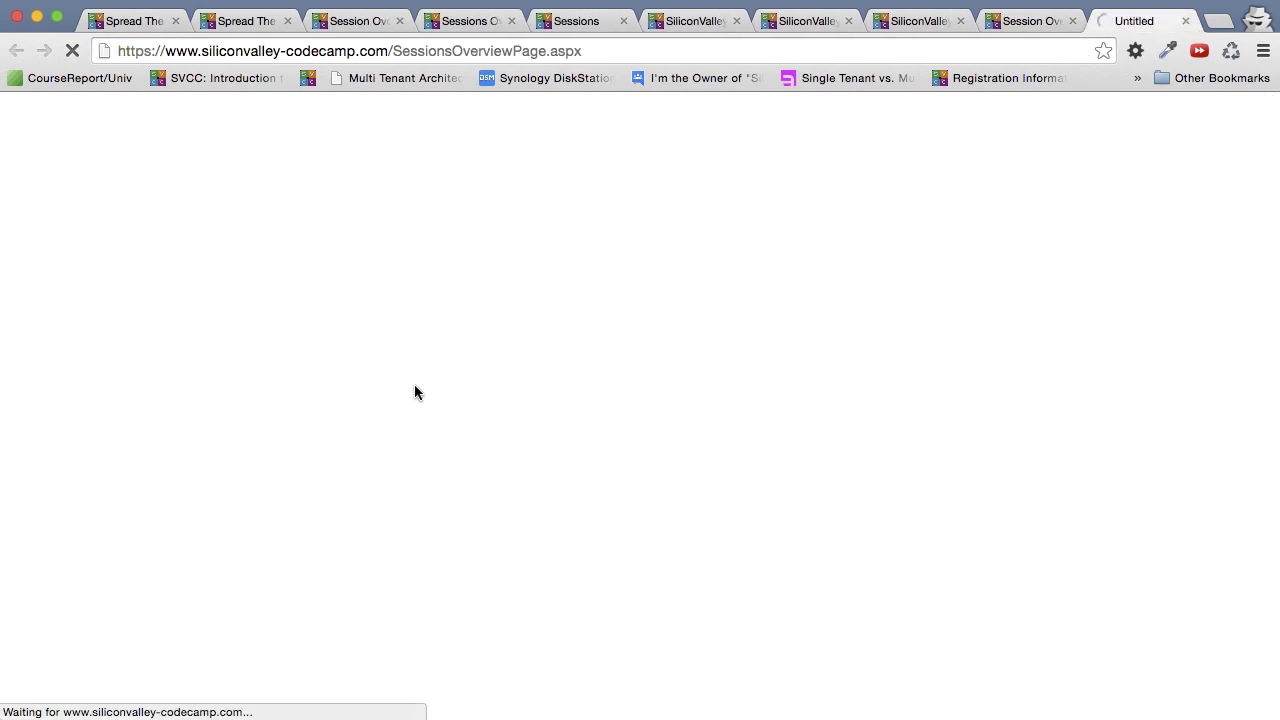
Look through the full session listing by time slot, checking the Interested and Planning On Attending marks beside the sessions.
scroll(707, 442, down, 10)
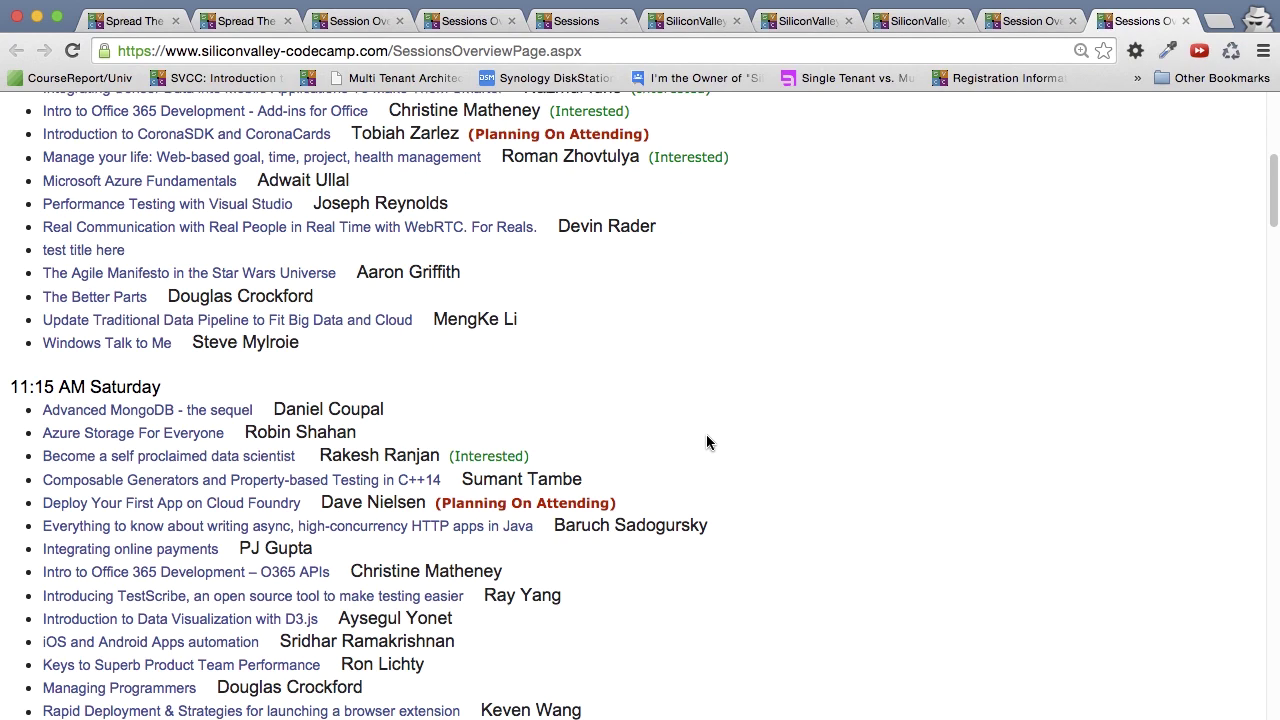
scroll(706, 442, up, 4)
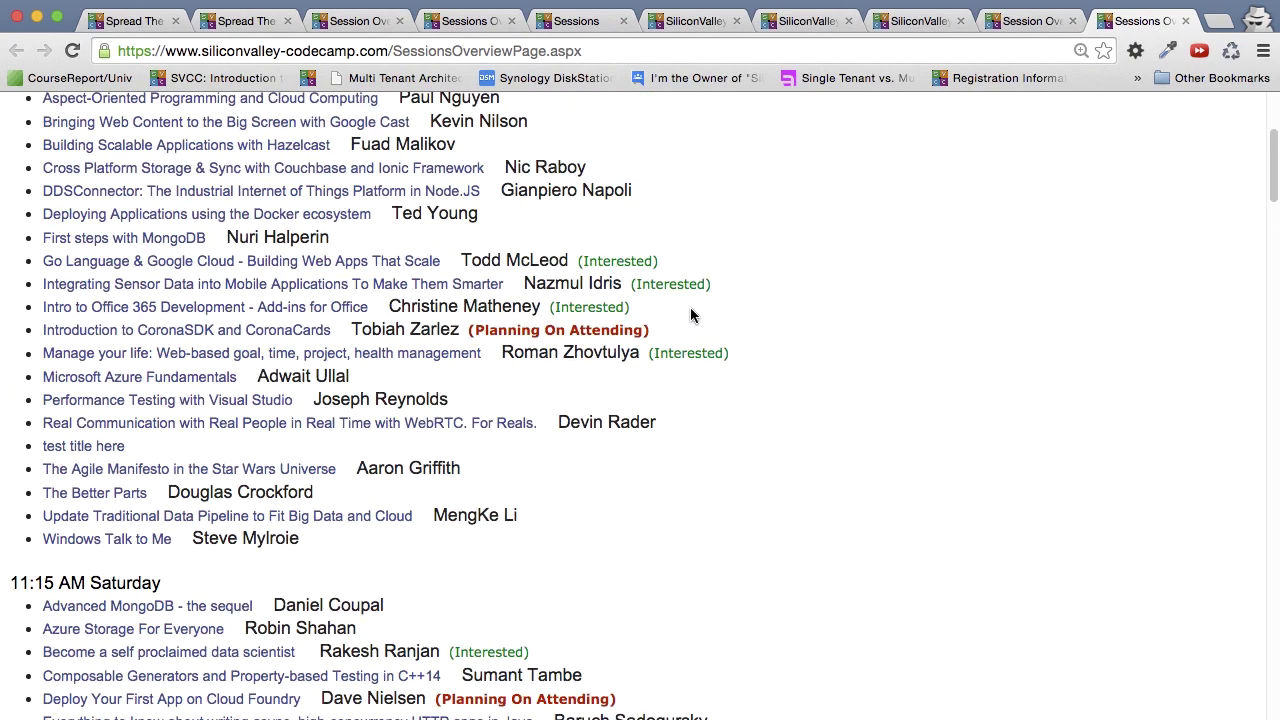
scroll(697, 363, up, 3)
scroll(700, 366, down, 10)
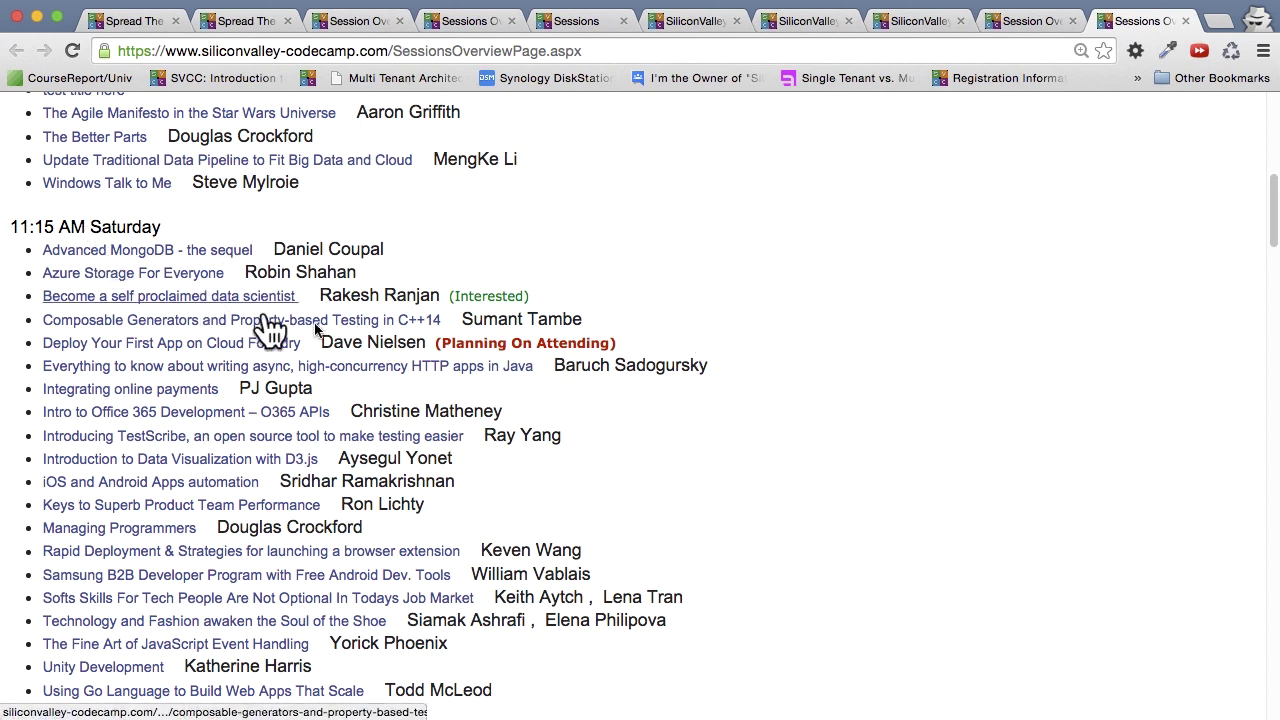
drag(436, 344, 606, 341)
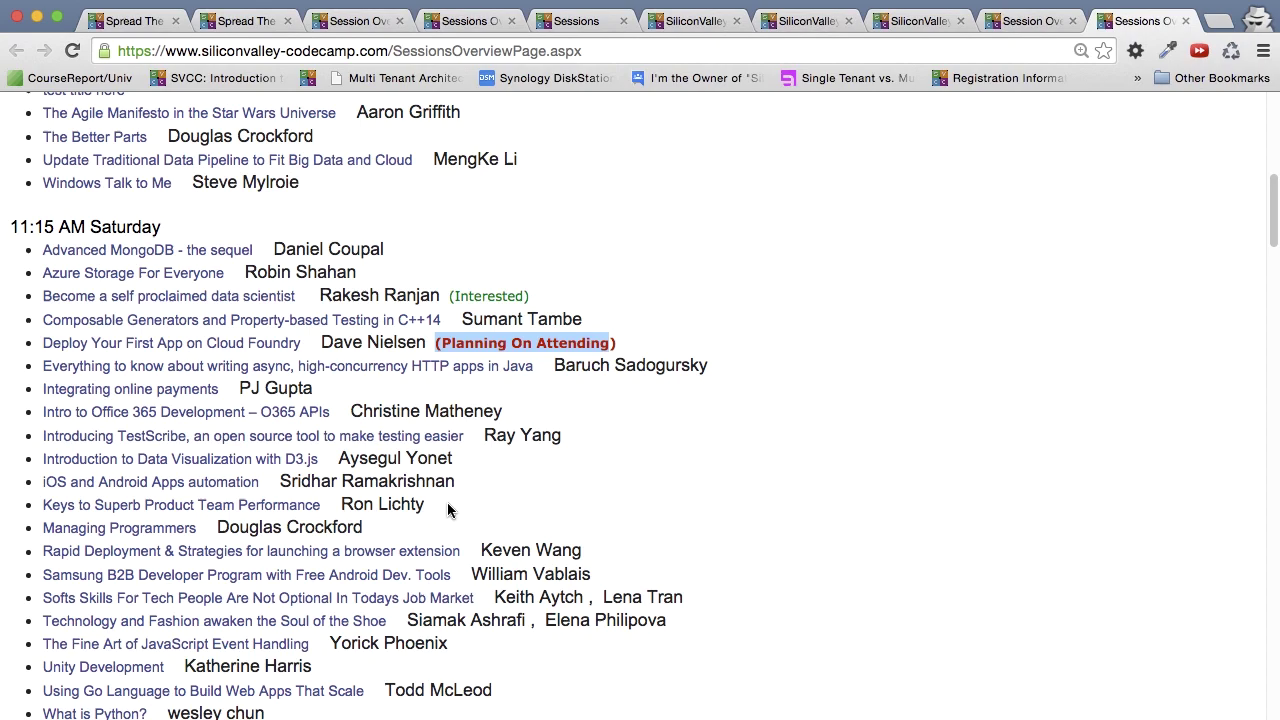
scroll(450, 515, down, 12)
scroll(448, 505, down, 15)
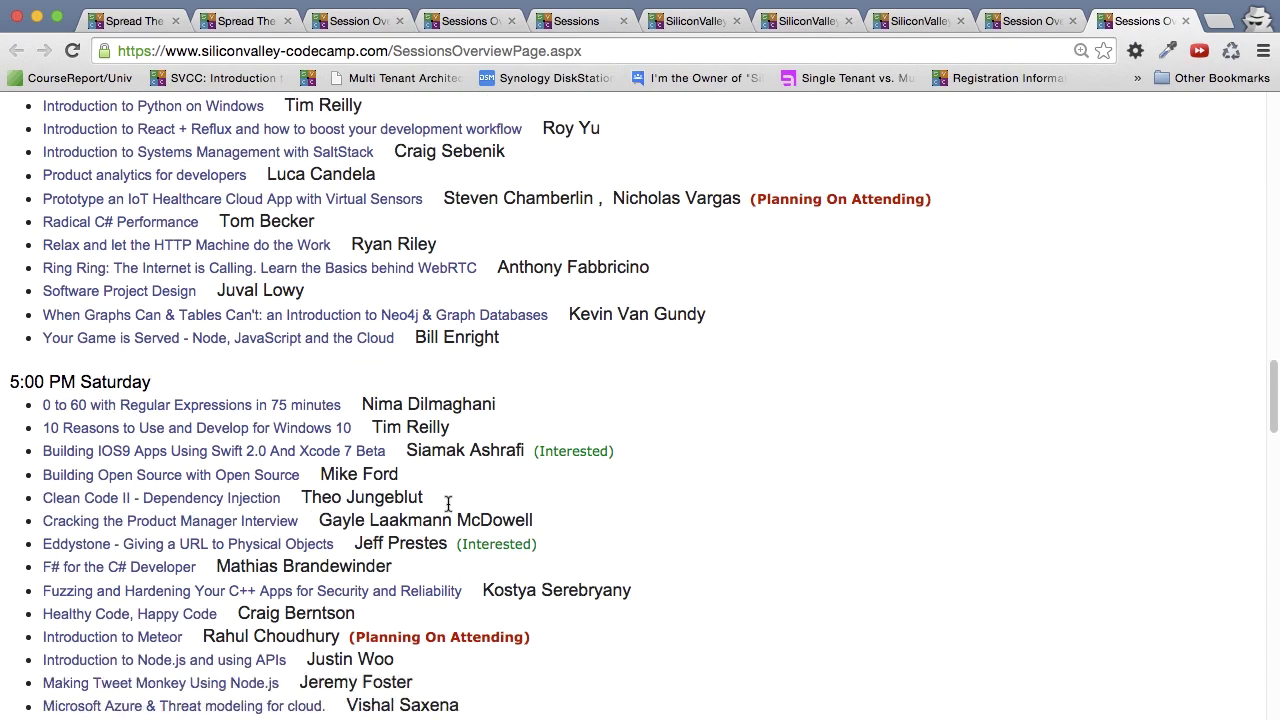
scroll(448, 508, up, 20)
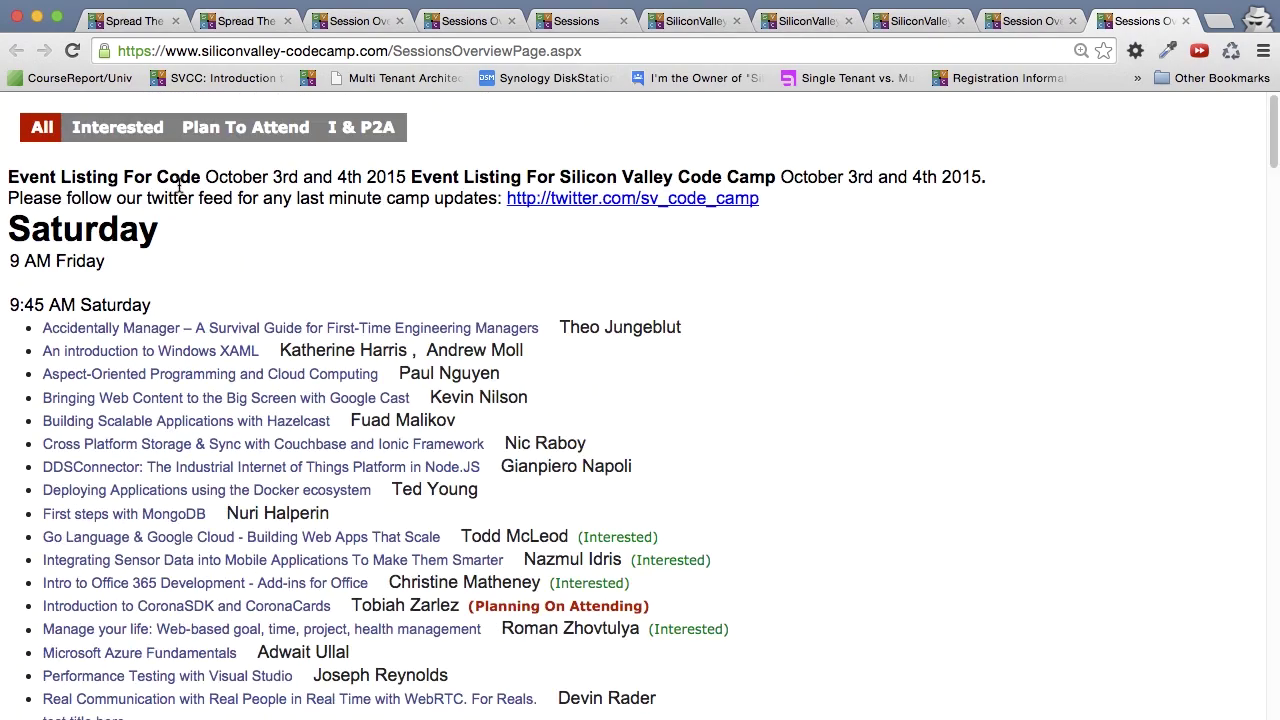
Filter the overview to Plan To Attend, switch the filter to I & P2A, and review the remaining sessions through Sunday.
click(249, 134)
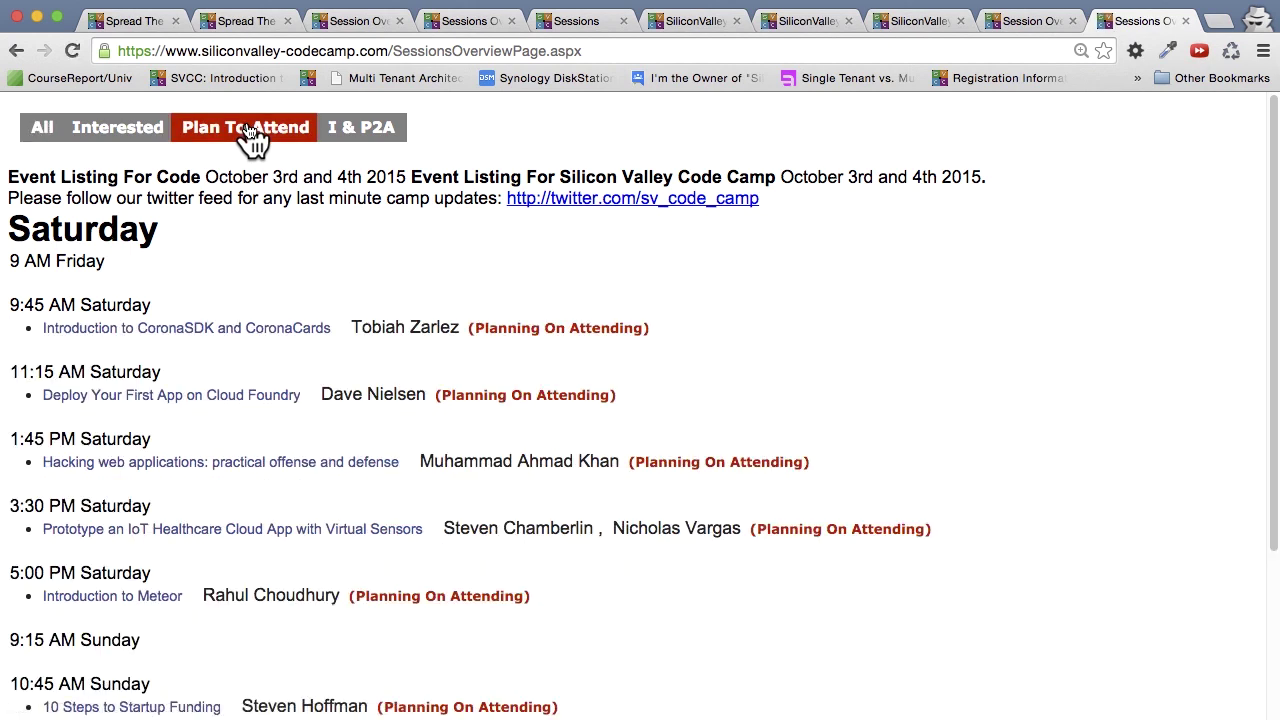
click(348, 137)
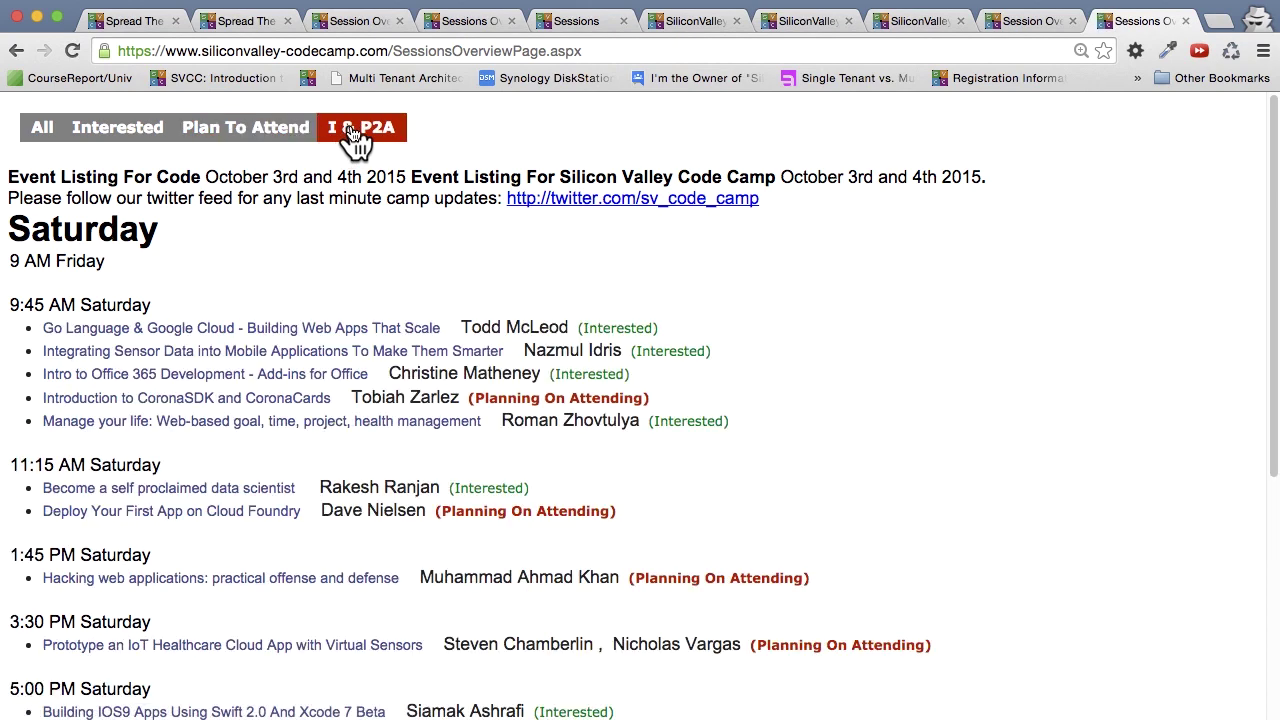
scroll(520, 350, down, 5)
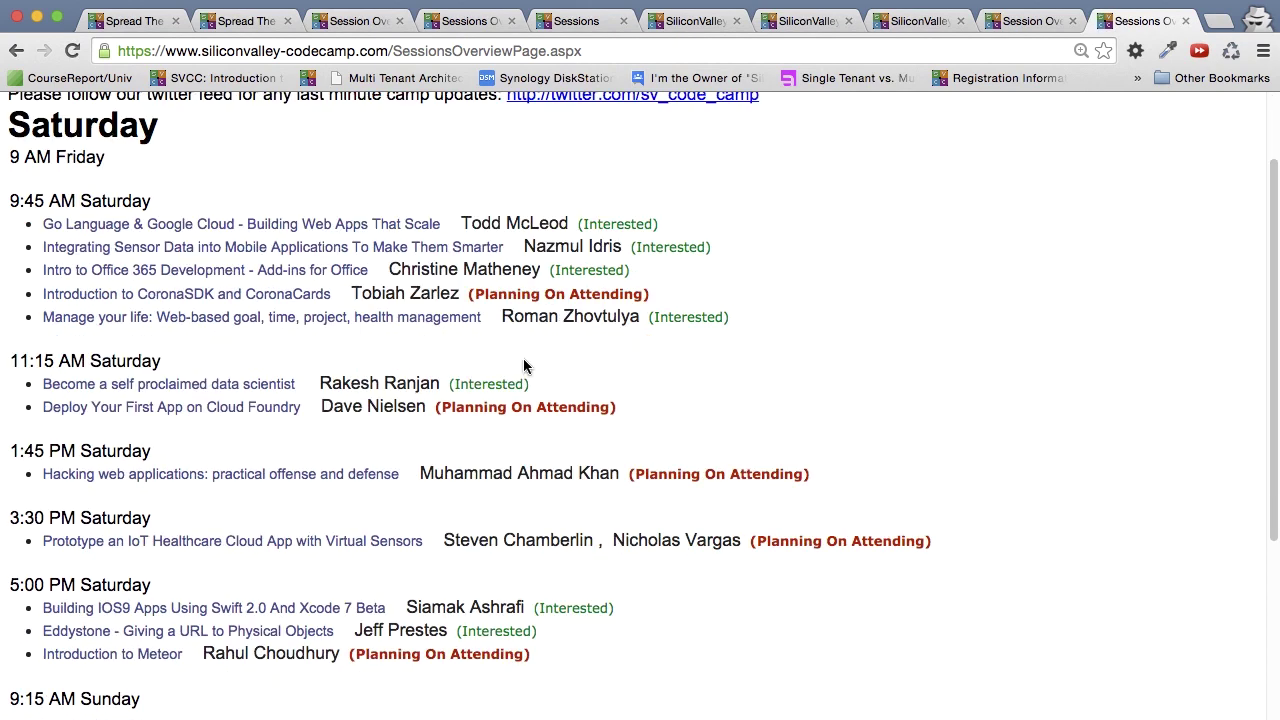
scroll(523, 360, up, 5)
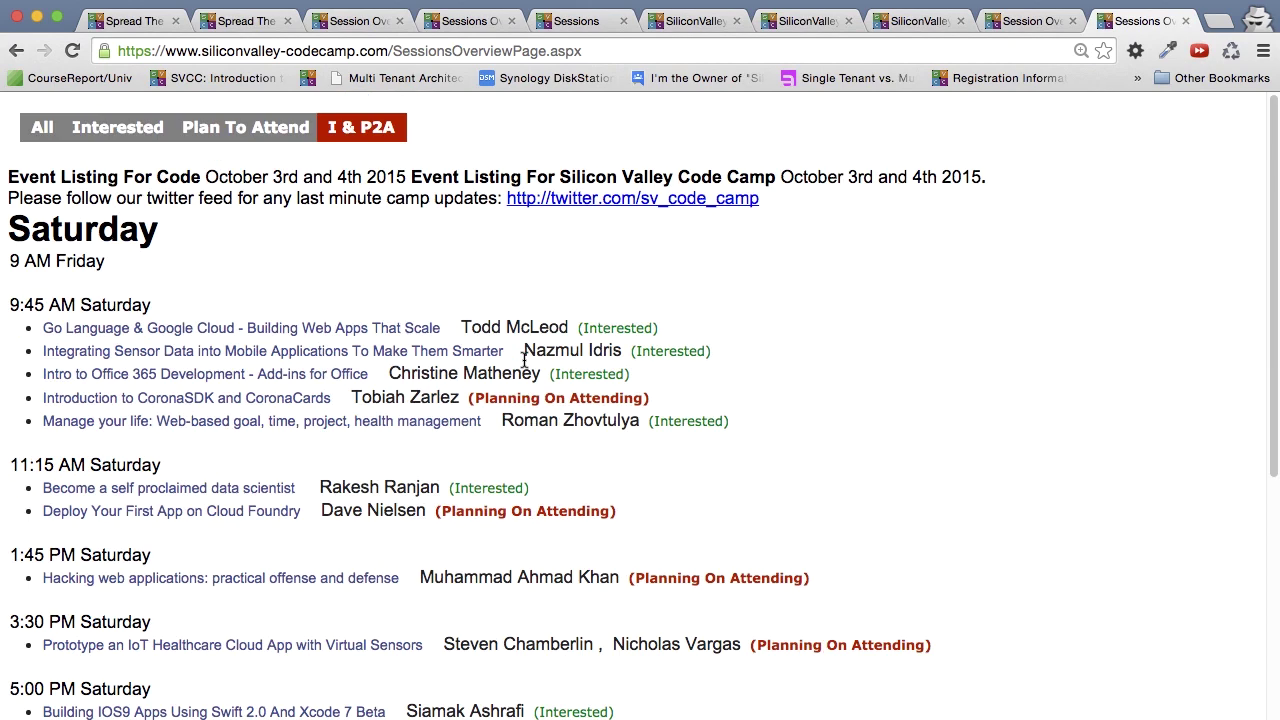
scroll(524, 360, down, 5)
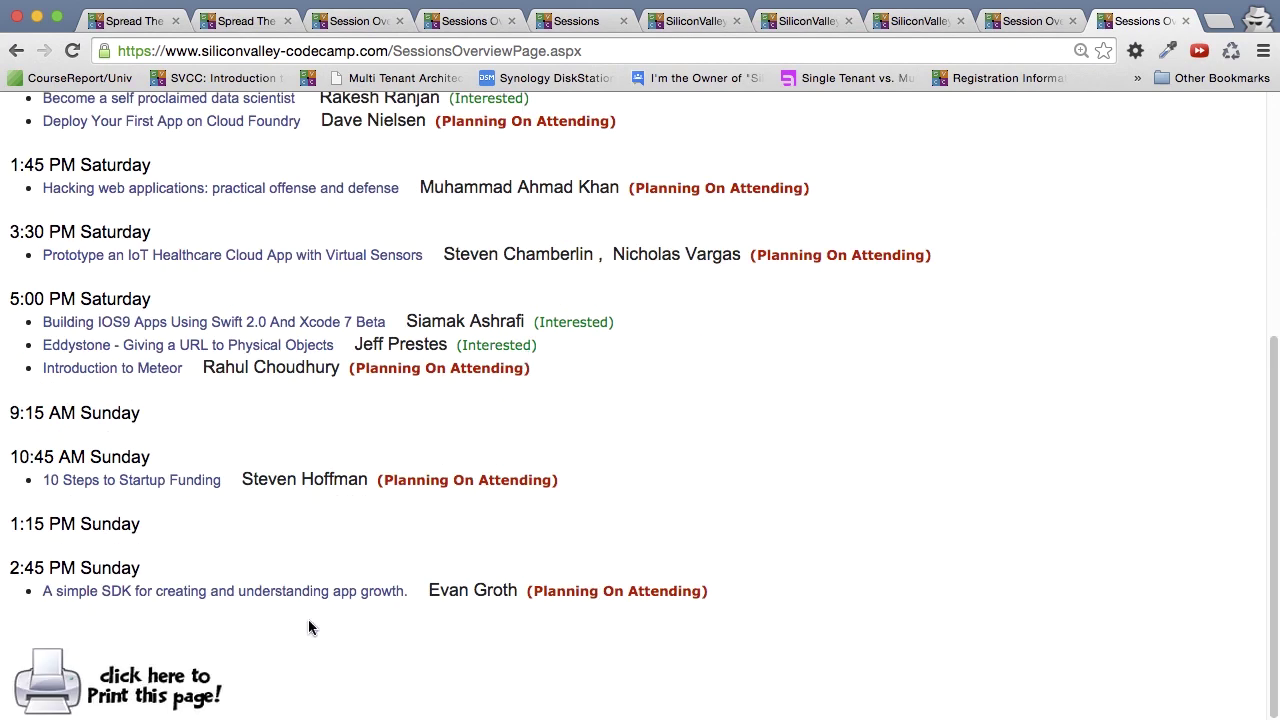
Print the filtered overview to a PDF named Sessions Overview in the Downloads folder.
click(45, 680)
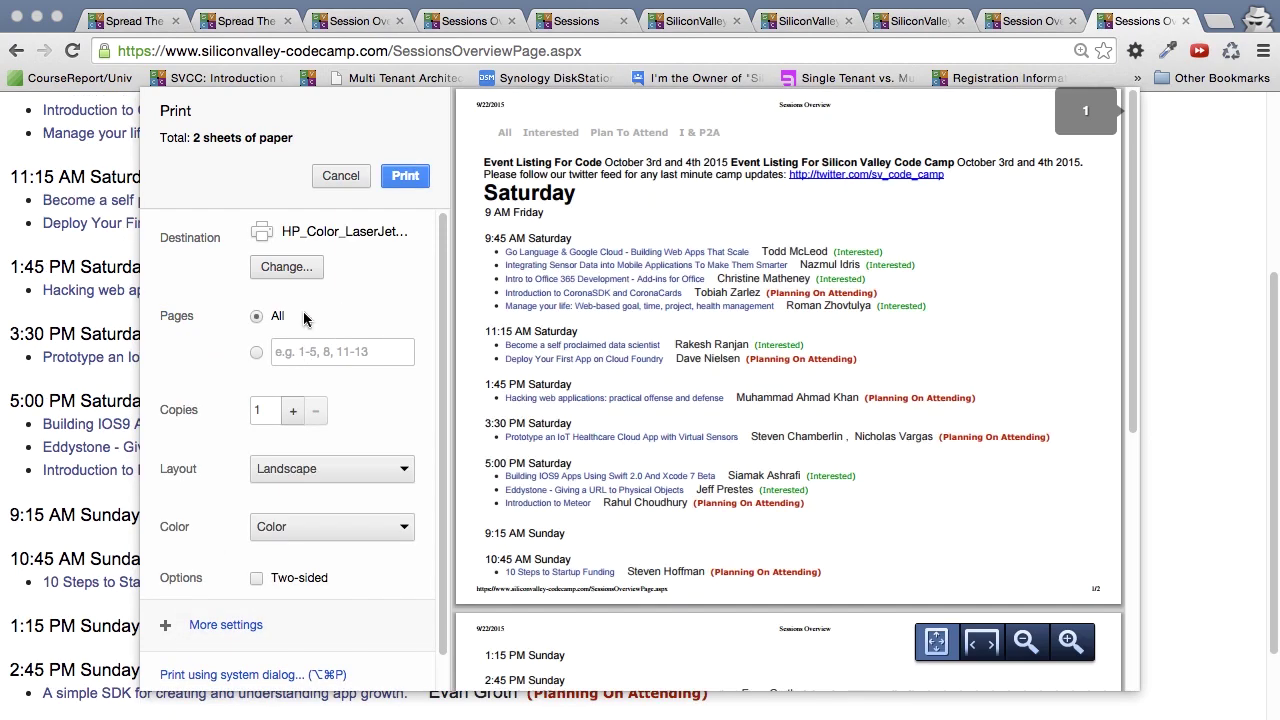
click(295, 266)
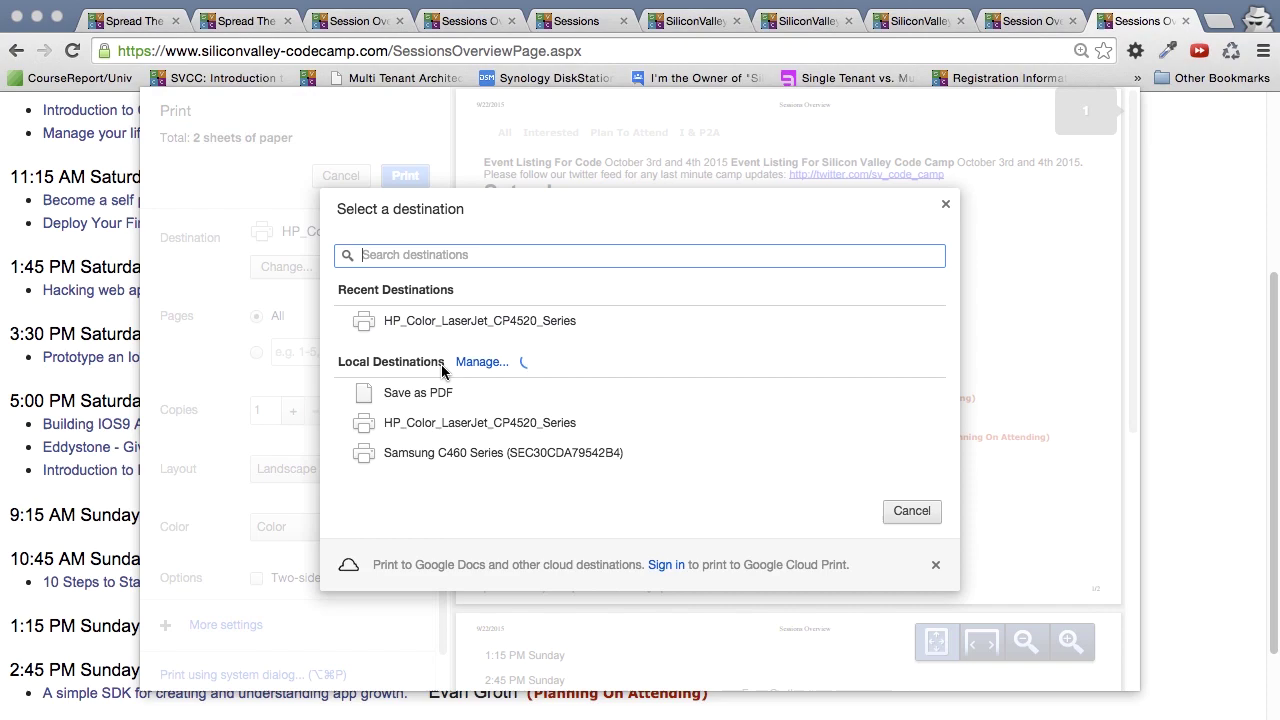
click(426, 392)
click(402, 174)
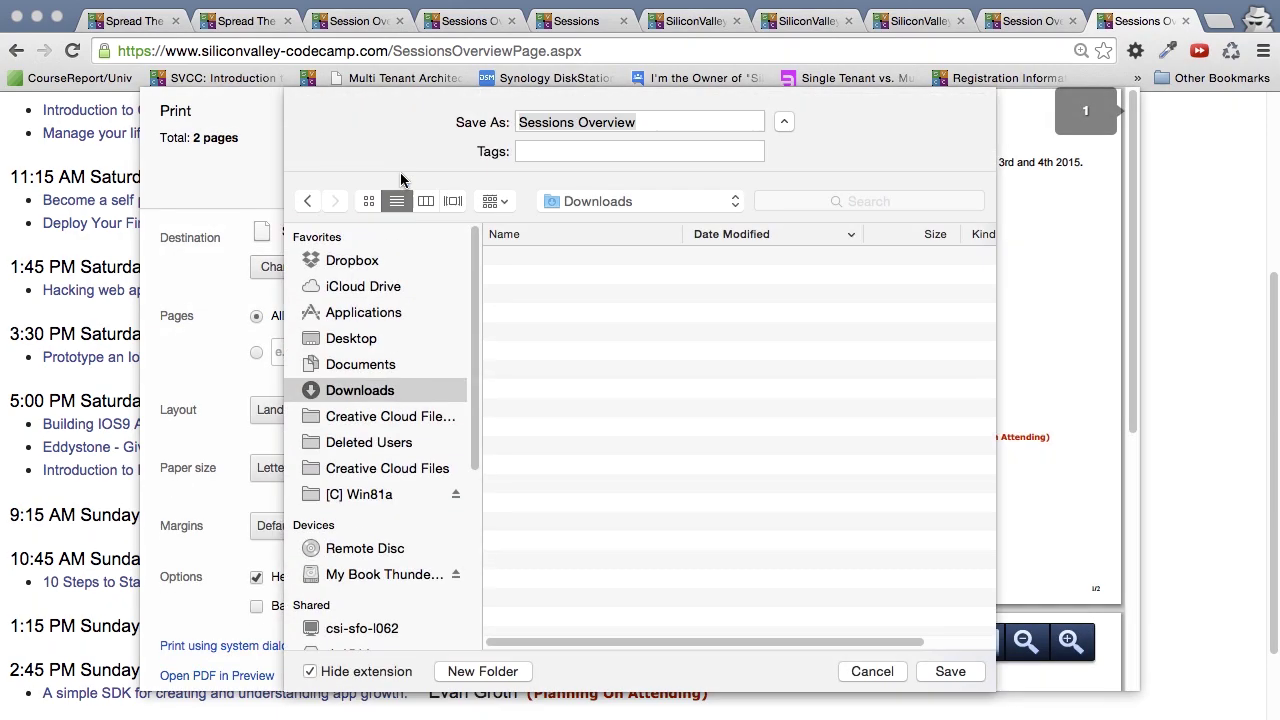
click(948, 672)
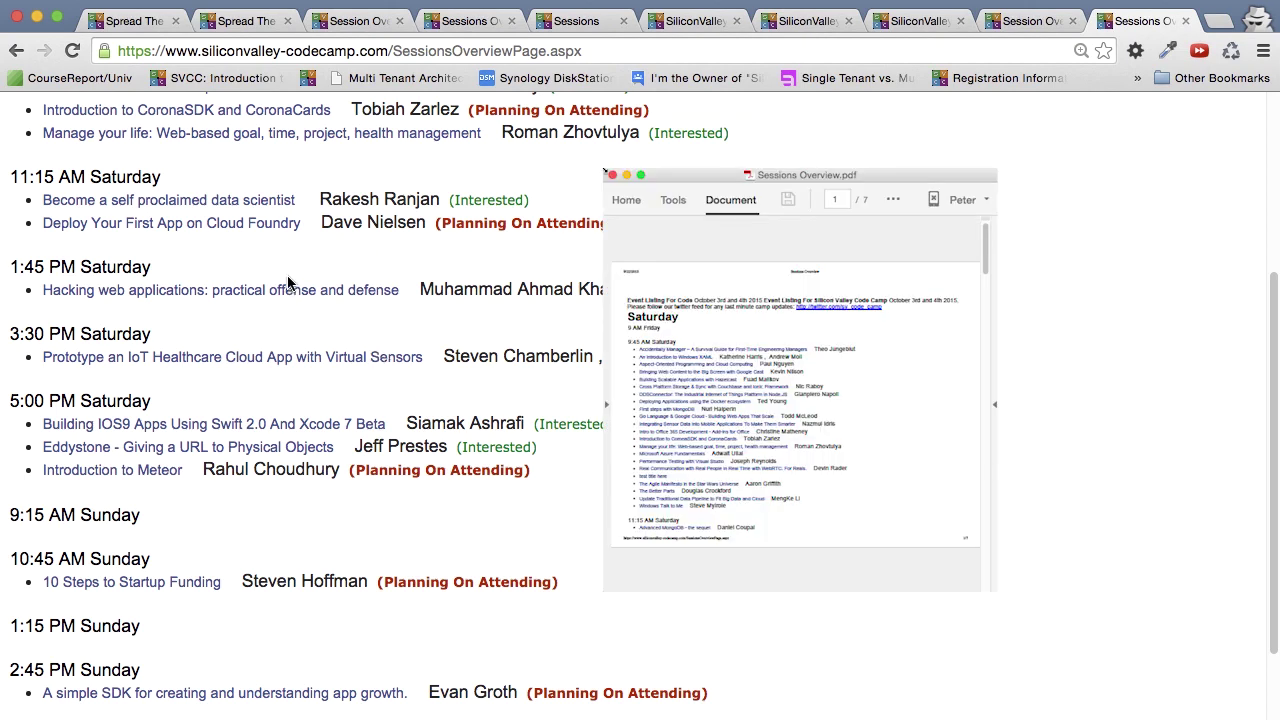
Return to the camp's home page and close the Sessions Overview PDF window.
scroll(287, 282, up, 5)
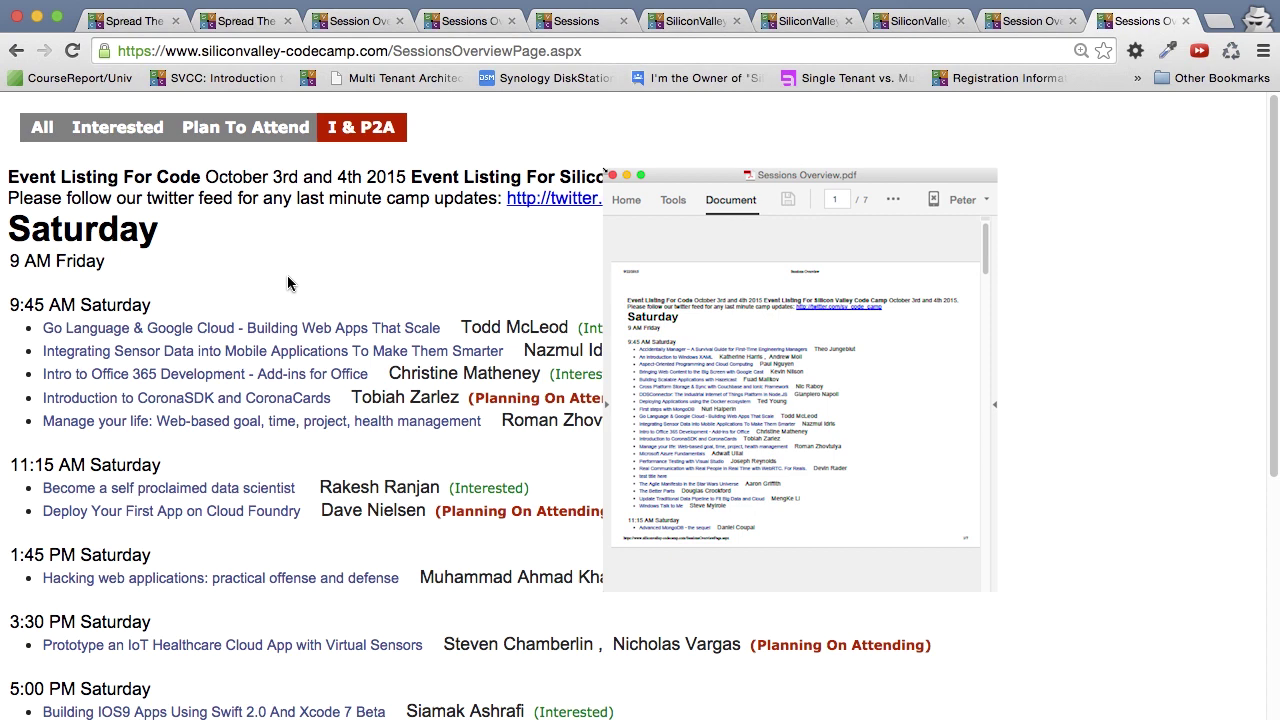
key(BackSpace)
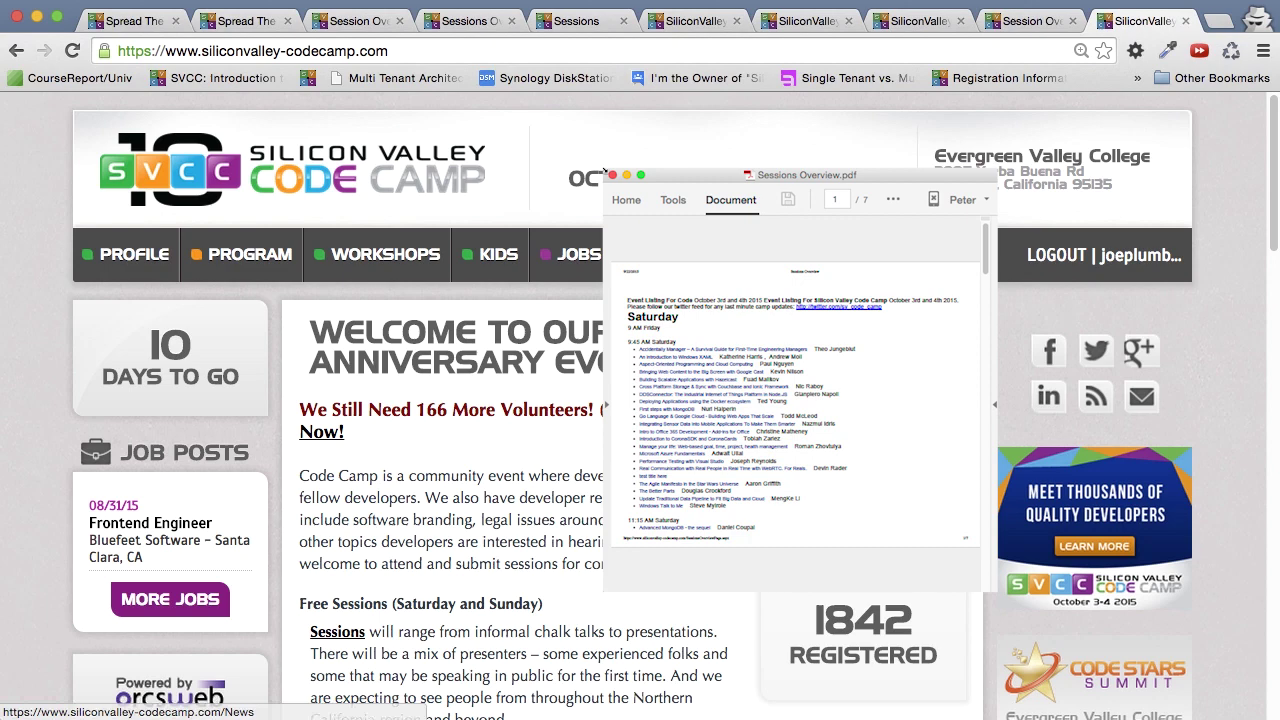
key(super+w)
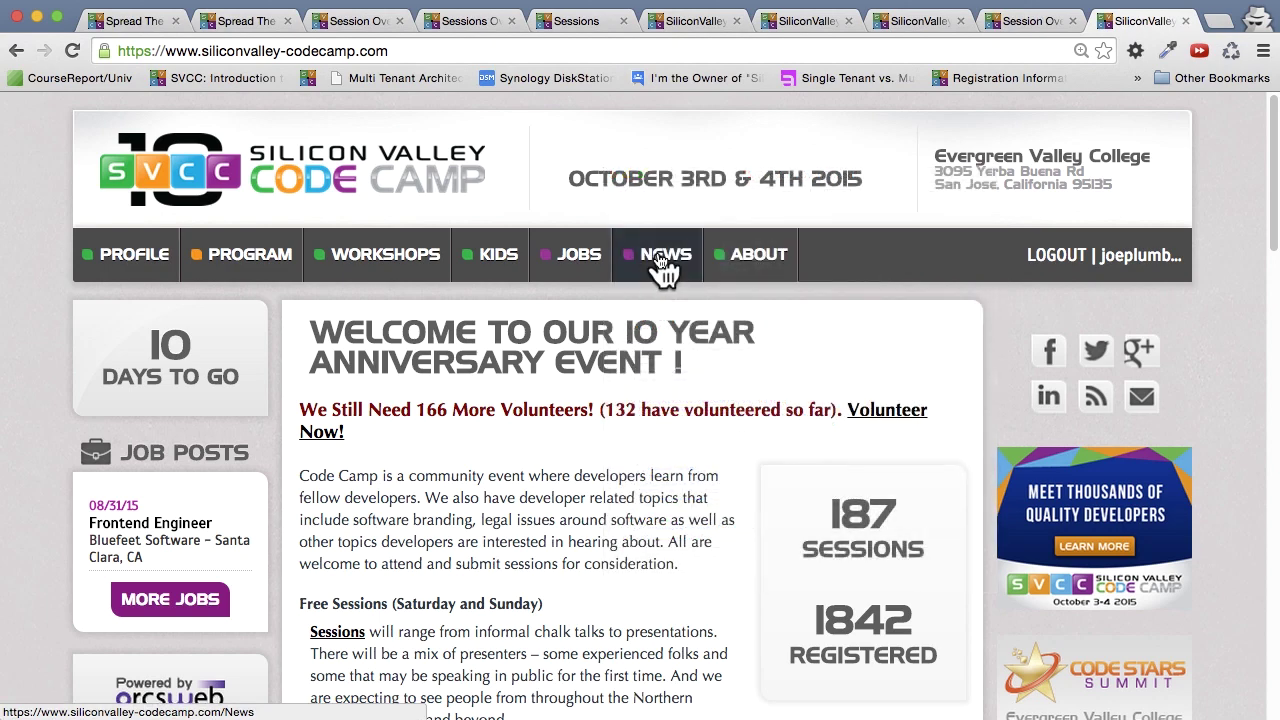
Open the camp's News page and look through the latest posts and their embedded videos.
click(660, 260)
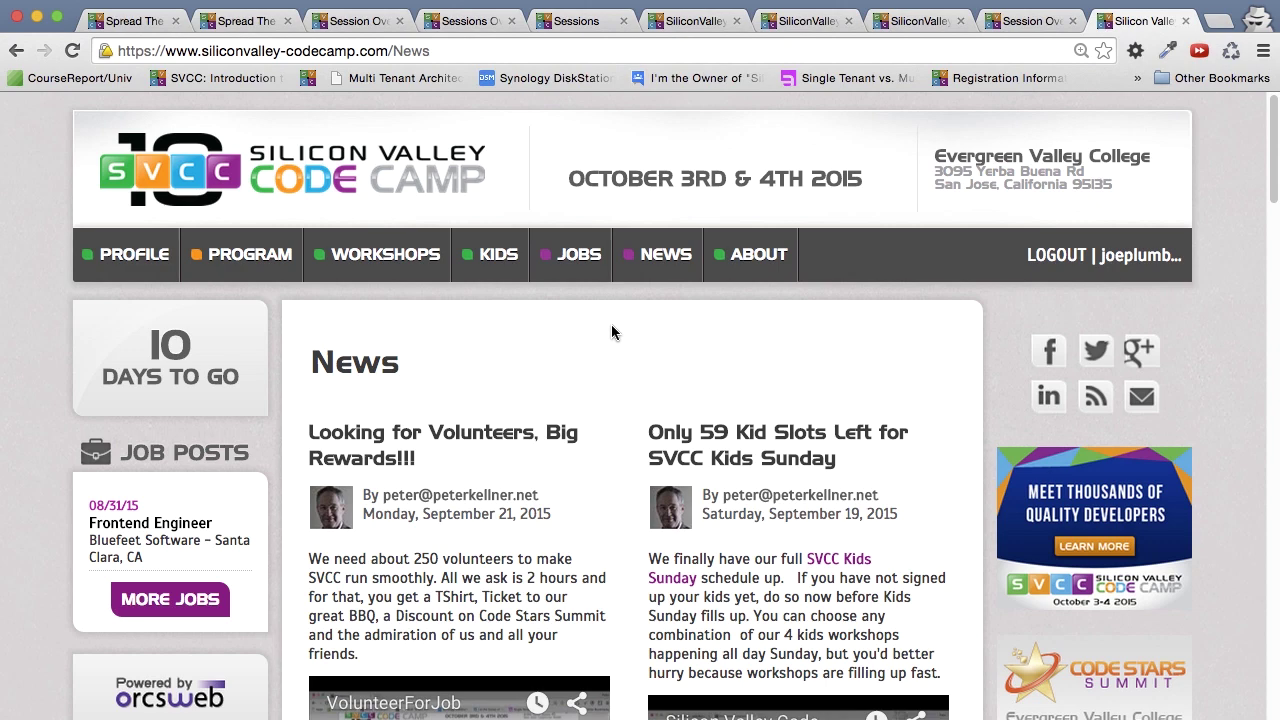
scroll(611, 324, down, 3)
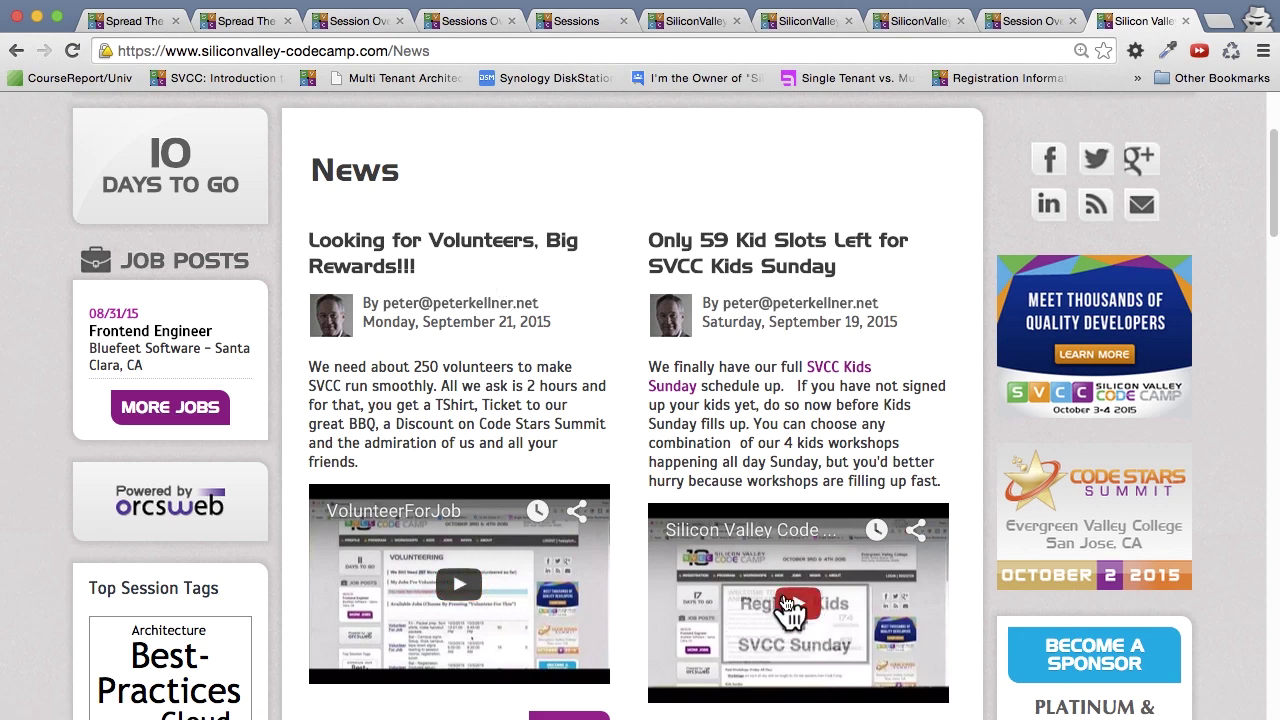
scroll(783, 600, down, 3)
scroll(783, 600, down, 8)
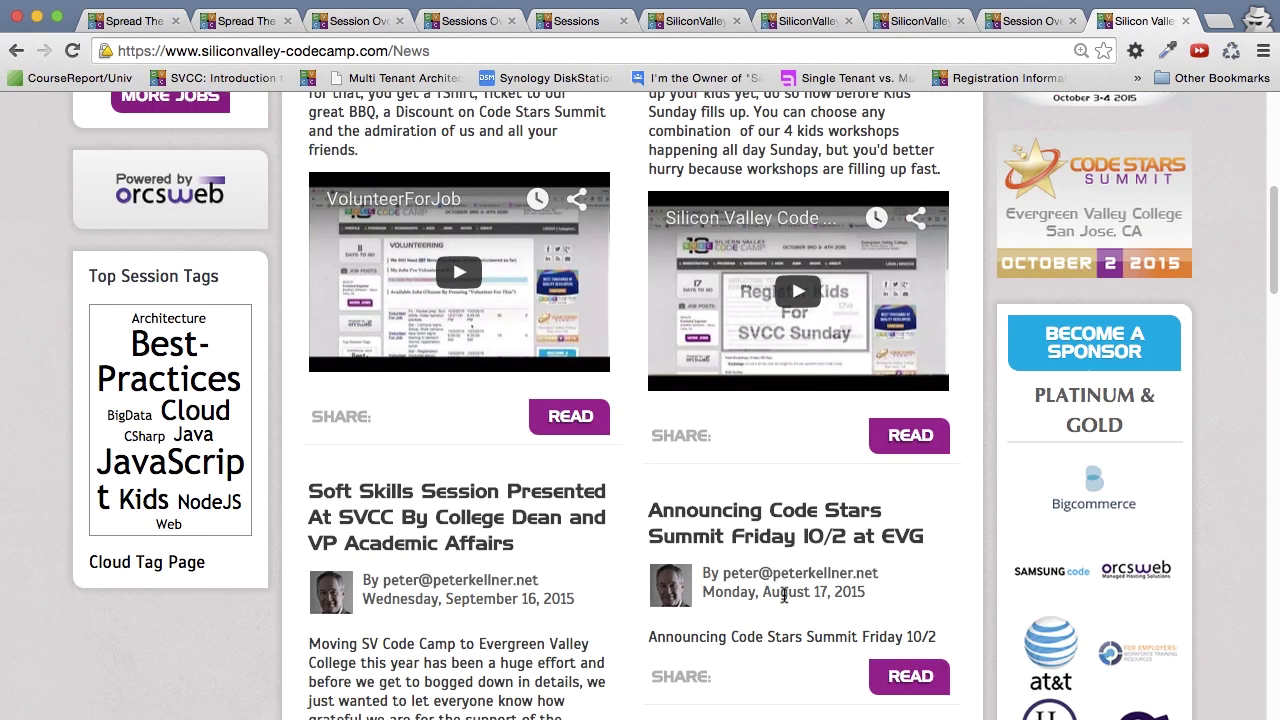
scroll(779, 600, up, 13)
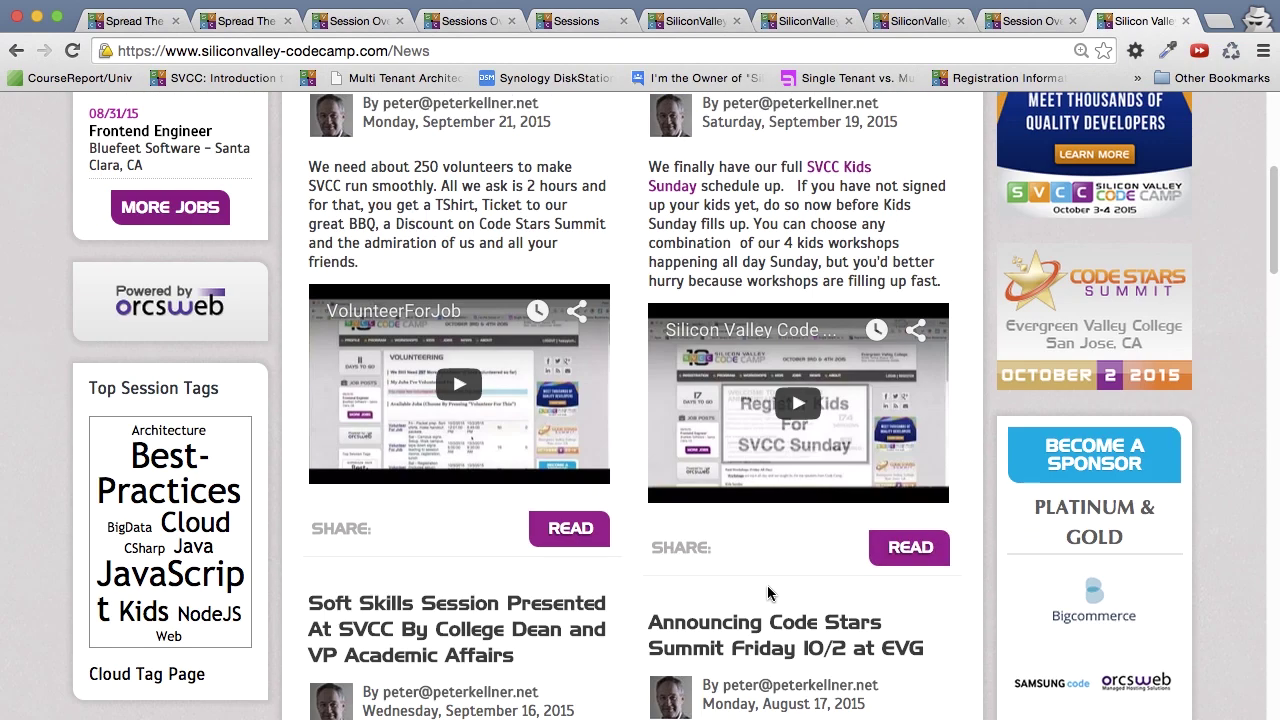